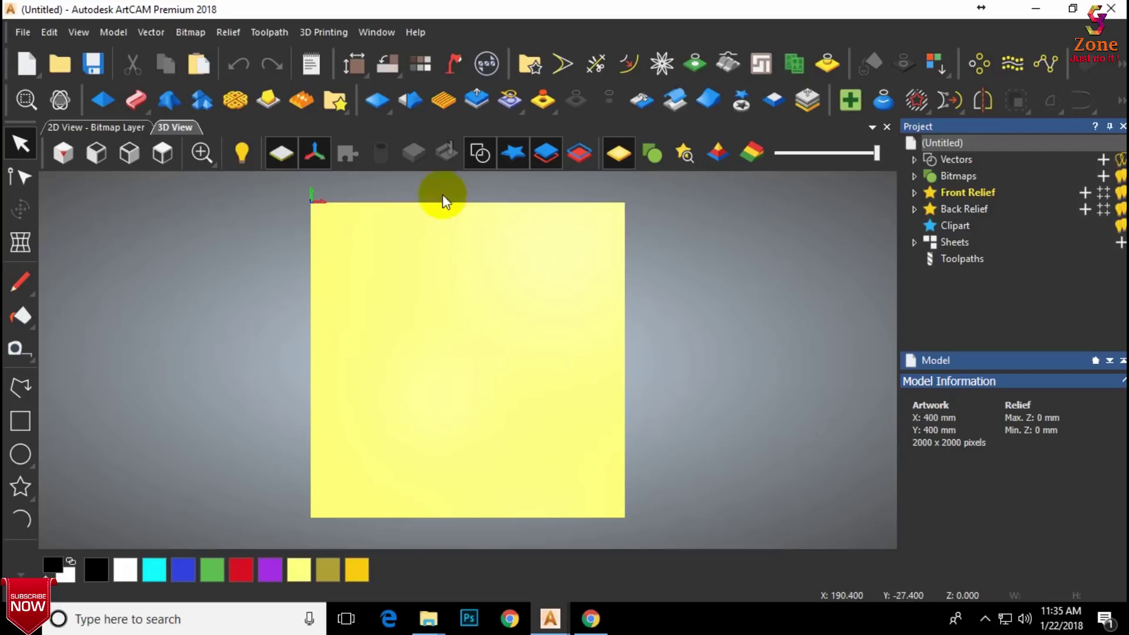
Step: Insert the symmetrical leaf-scroll ornament from the 3DModelClub relief clipart library, accepting the library's licence agreement
{"action": "left_click", "coordinate": [327, 104]}
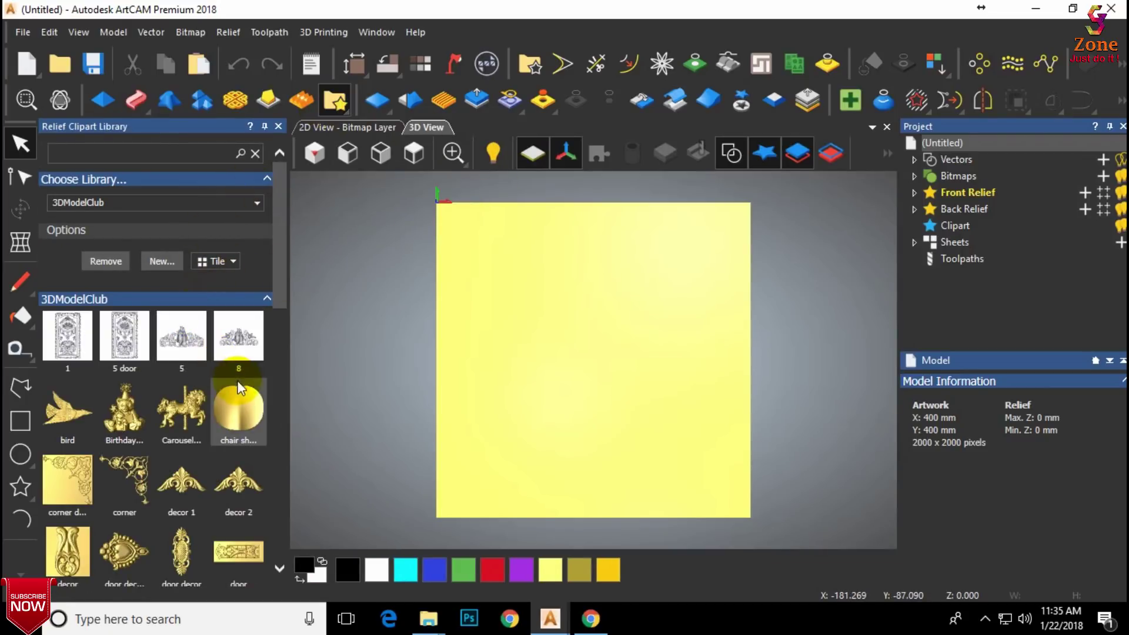
{"action": "scroll", "coordinate": [167, 410], "scroll_direction": "down", "scroll_amount": 2}
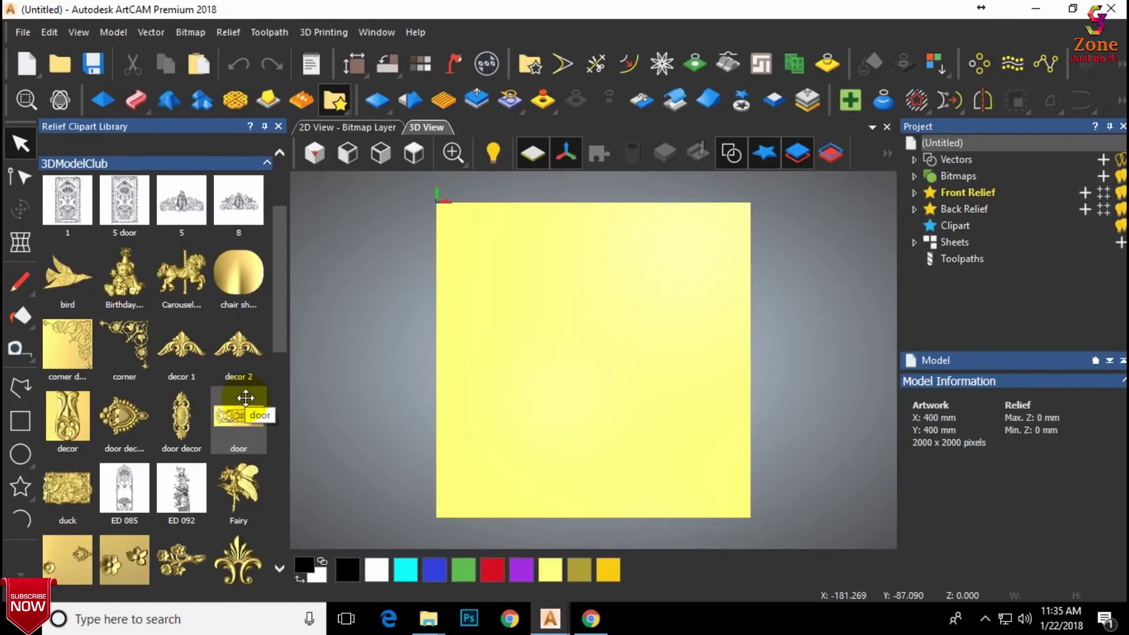
{"action": "scroll", "coordinate": [222, 373], "scroll_direction": "up", "scroll_amount": 3}
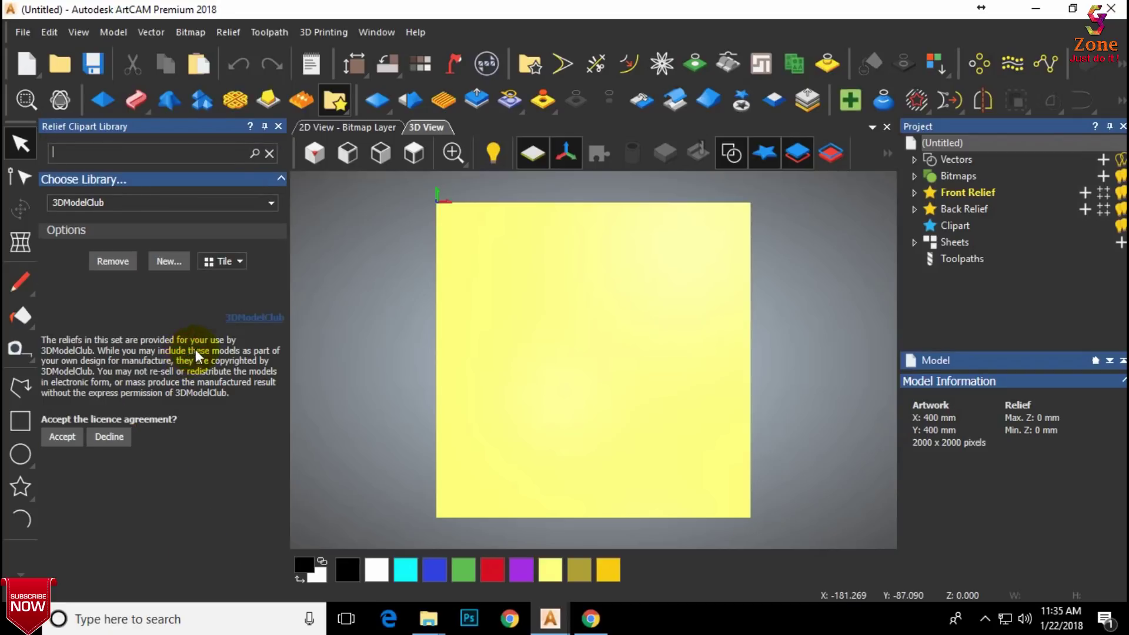
{"action": "left_click", "coordinate": [62, 436]}
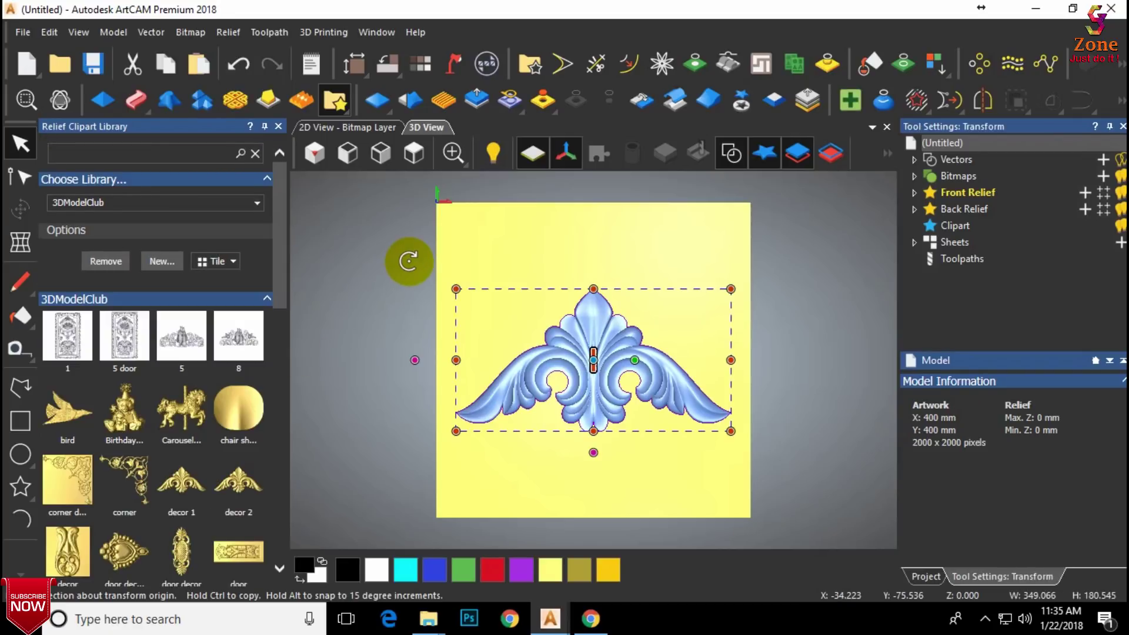
{"action": "left_click", "coordinate": [278, 126]}
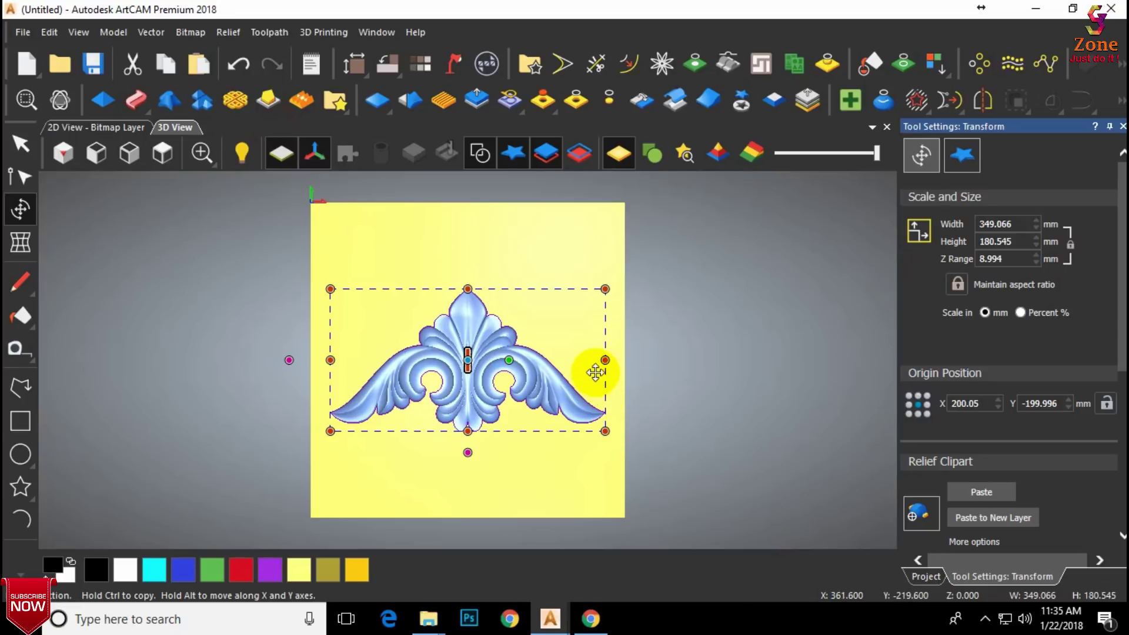
Step: Rotate the ornament clipart 90 degrees anticlockwise
{"action": "scroll", "coordinate": [1029, 446], "scroll_direction": "down", "scroll_amount": 3}
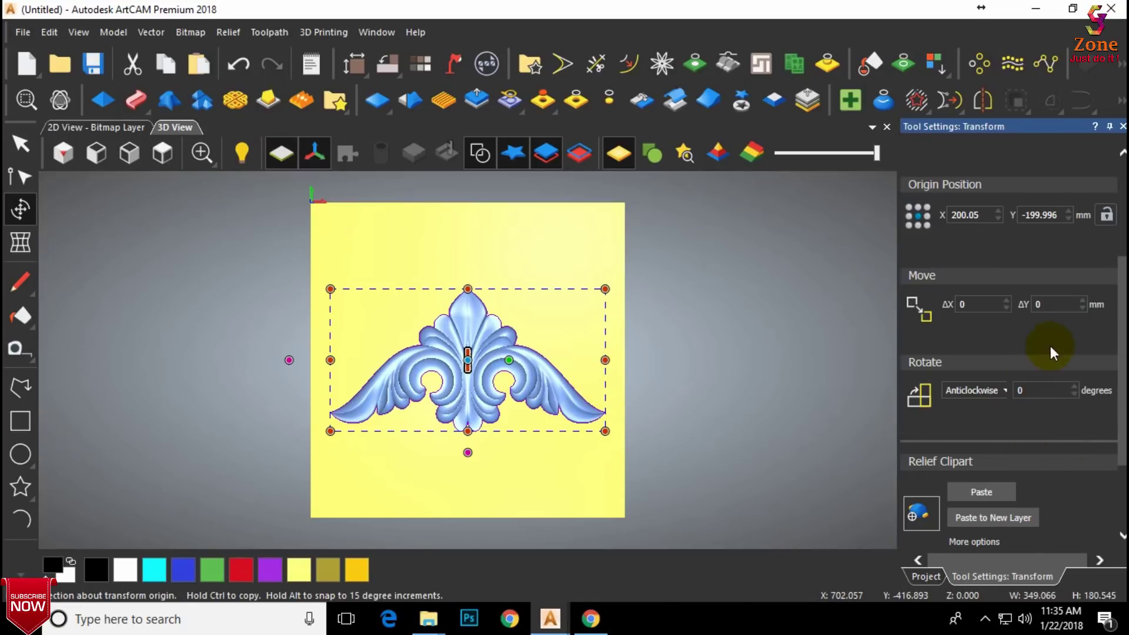
{"action": "left_click", "coordinate": [1045, 391]}
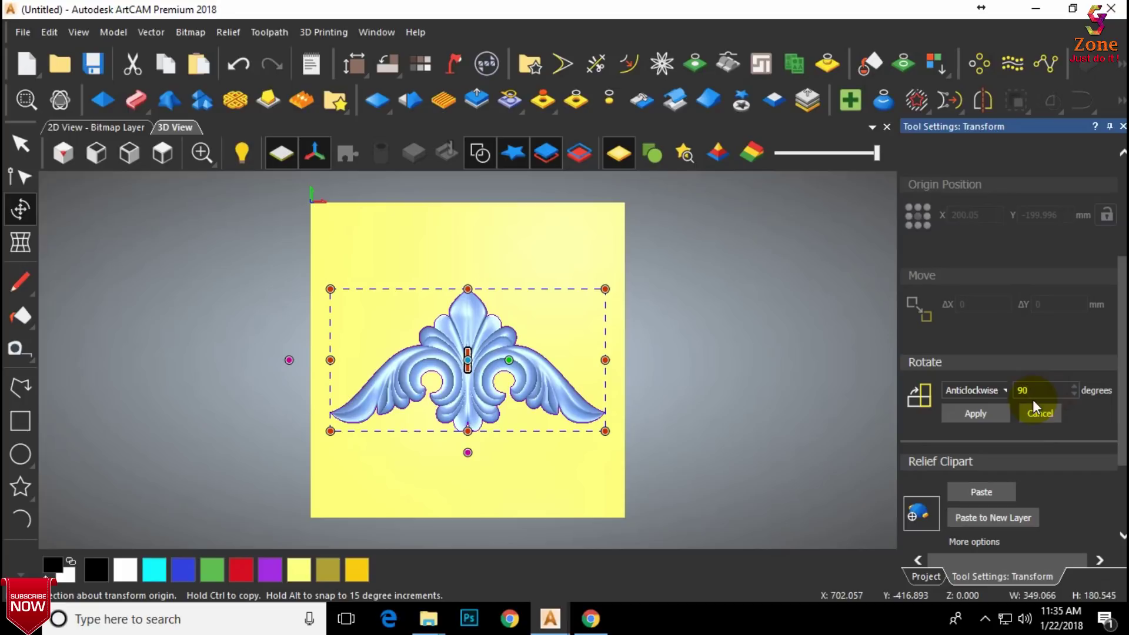
{"action": "type", "text": "90"}
{"action": "key", "text": "Return"}
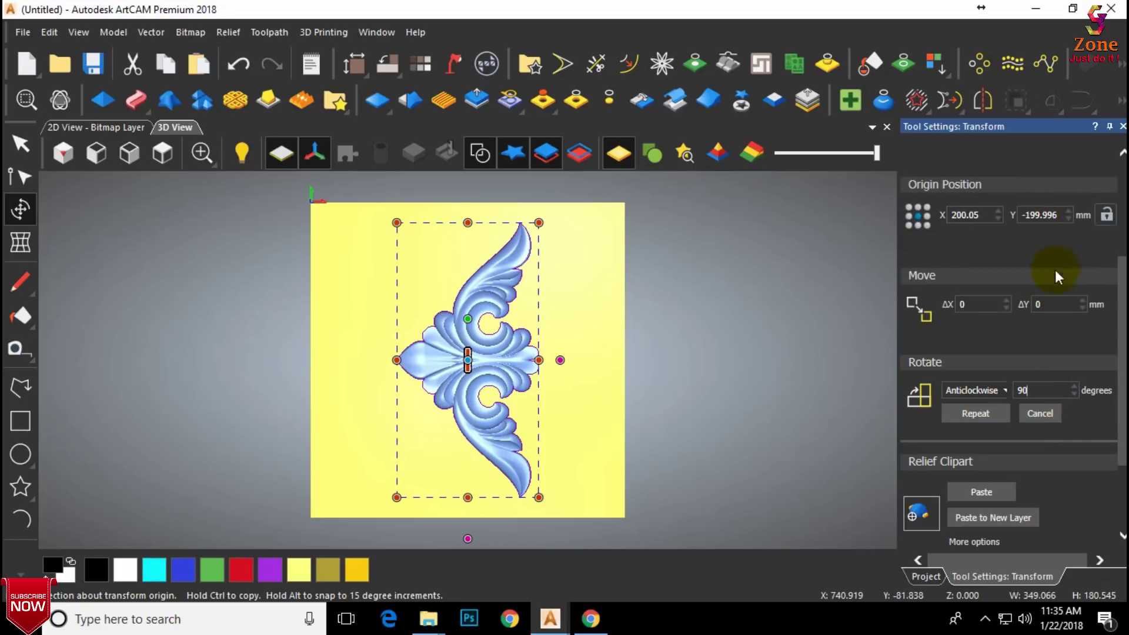
Step: Scale the ornament proportionally by setting its Height value to 100 mm
{"action": "scroll", "coordinate": [1055, 298], "scroll_direction": "up", "scroll_amount": 3}
{"action": "left_click", "coordinate": [1008, 224]}
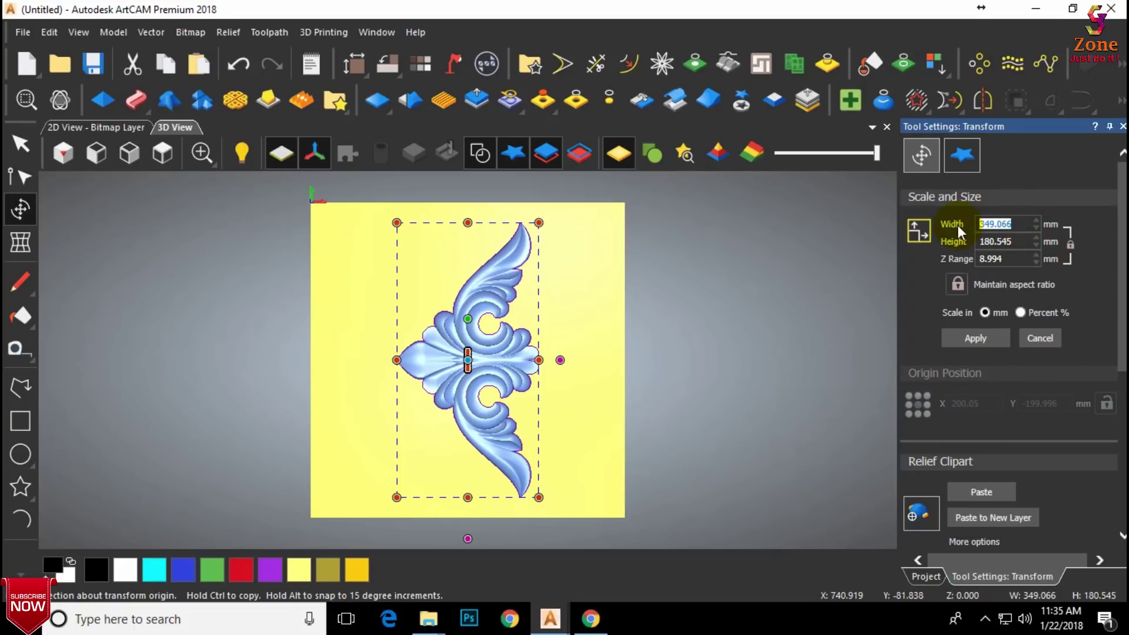
{"action": "left_click", "coordinate": [1019, 241]}
{"action": "double_click", "coordinate": [1019, 241]}
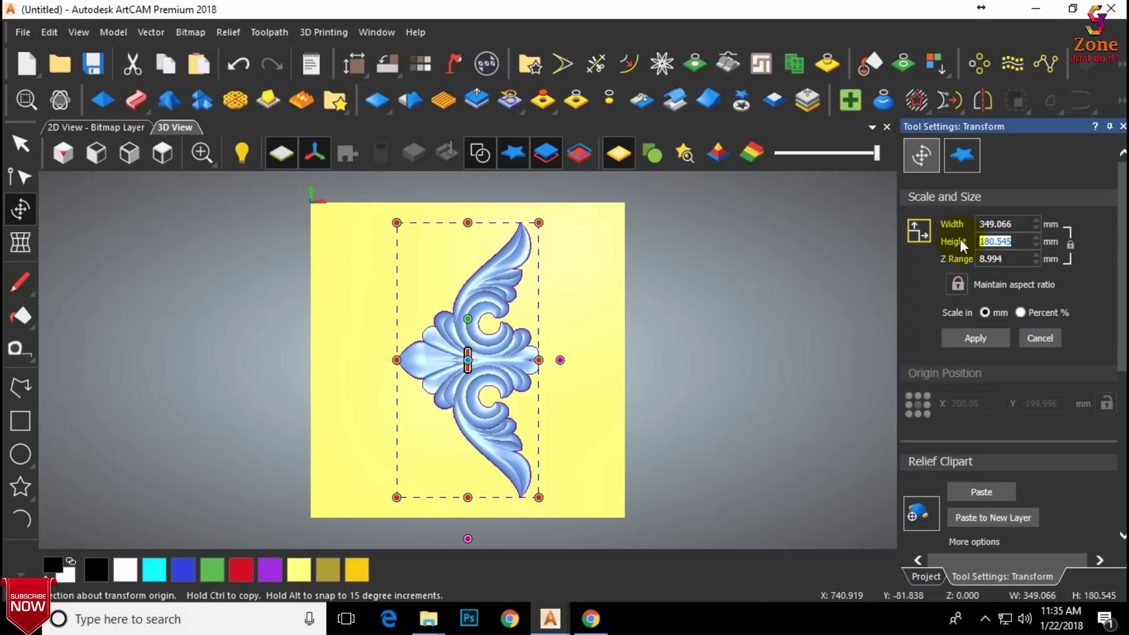
{"action": "type", "text": "100"}
{"action": "left_click", "coordinate": [970, 337]}
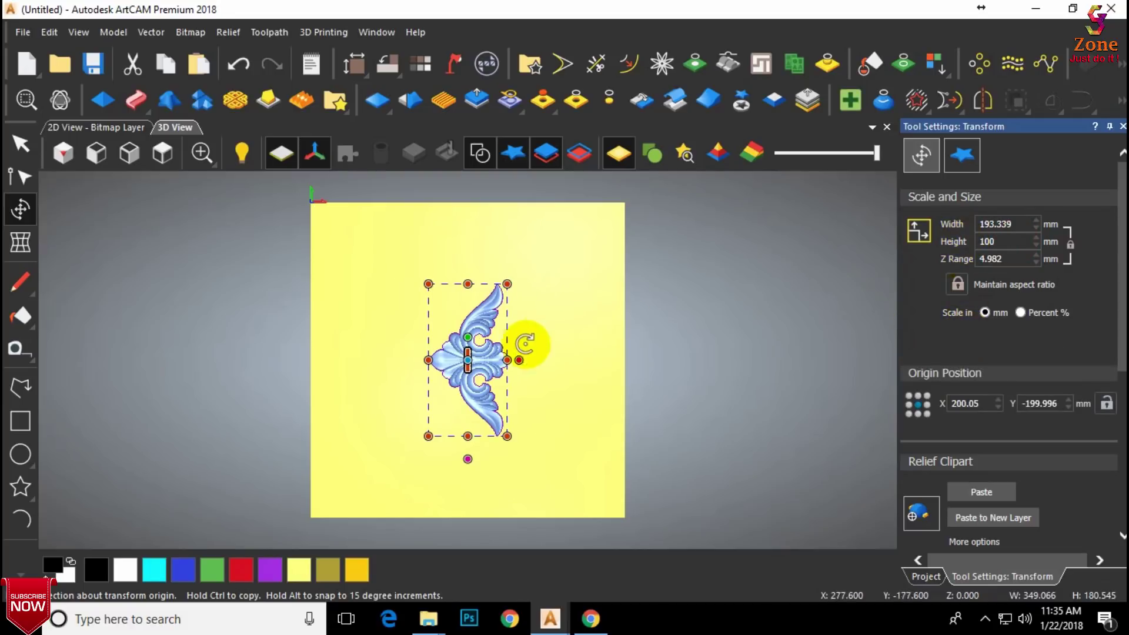
Step: Move the ornament near the model's upper-left corner and paste it into the front relief
{"action": "left_click_drag", "start_coordinate": [466, 304], "coordinate": [372, 272]}
{"action": "left_click", "coordinate": [442, 256]}
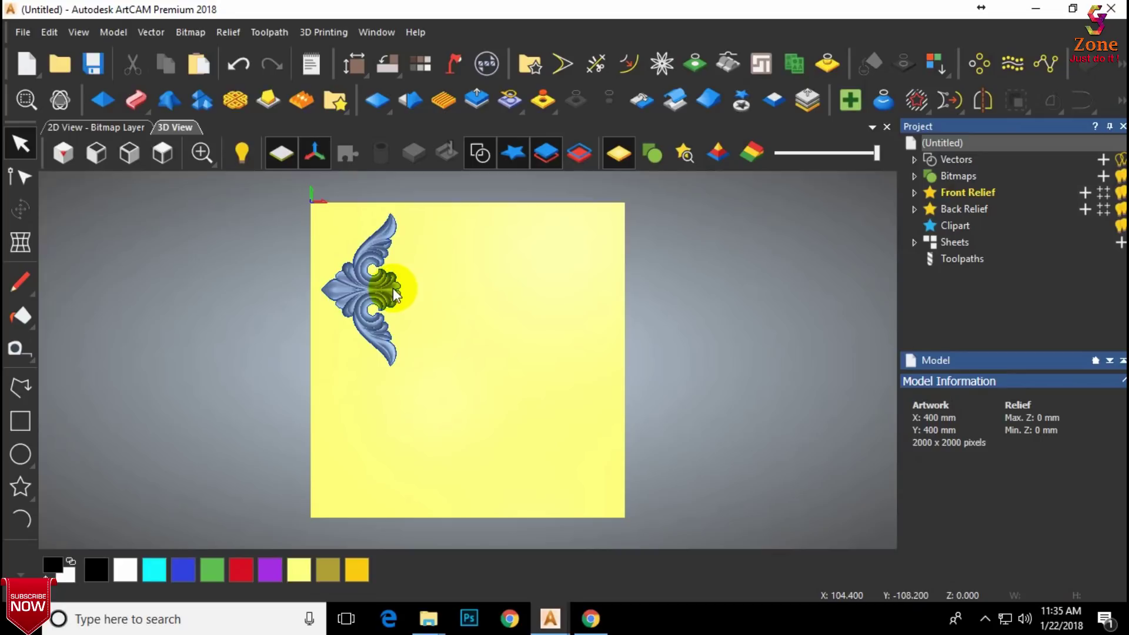
{"action": "scroll", "coordinate": [368, 291], "scroll_direction": "up", "scroll_amount": 2}
{"action": "left_click", "coordinate": [365, 294]}
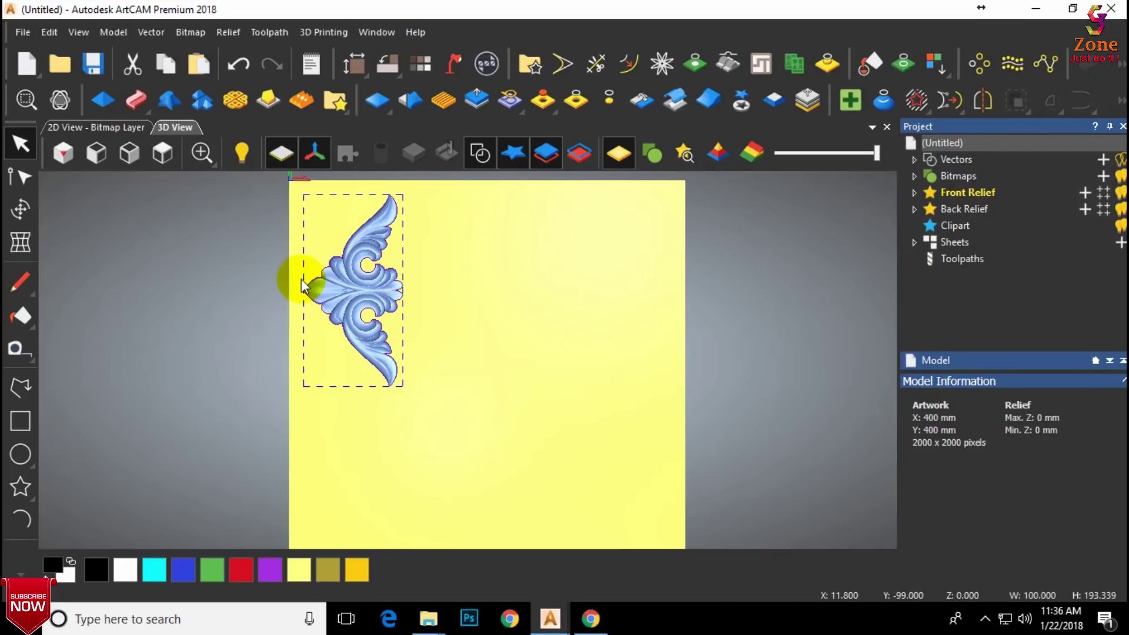
{"action": "left_click", "coordinate": [20, 209]}
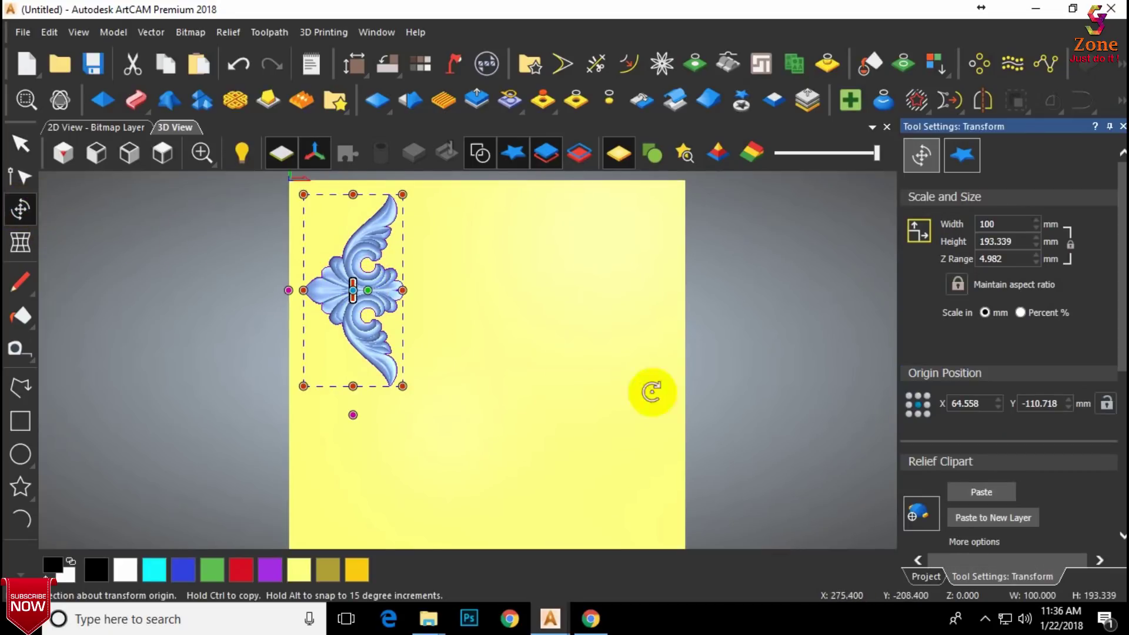
{"action": "left_click", "coordinate": [976, 488]}
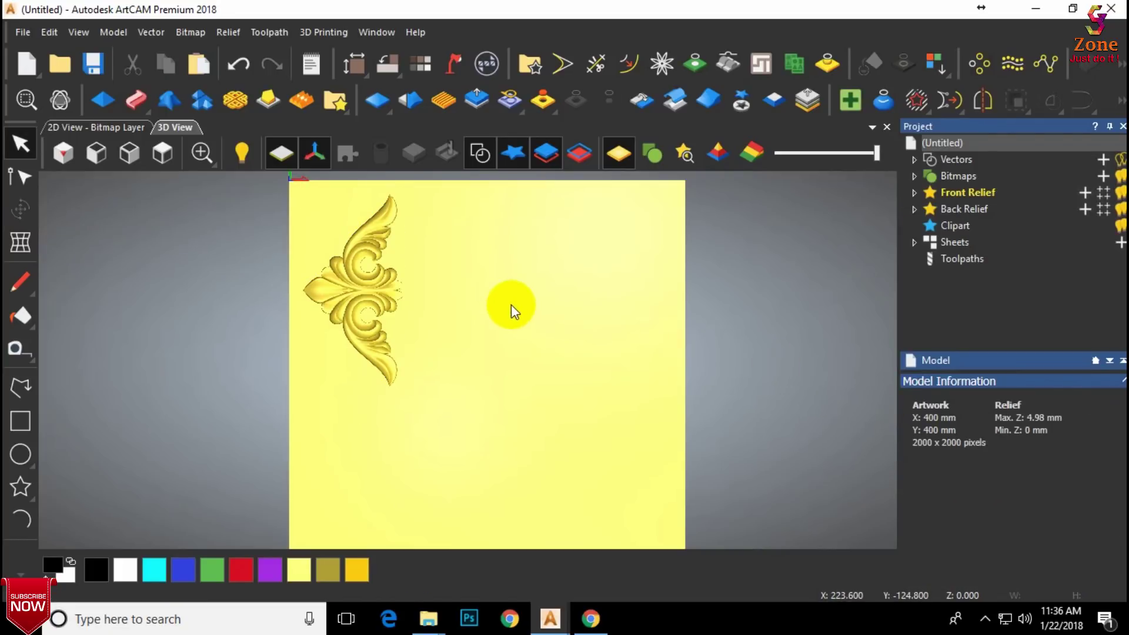
Step: List the layers of the Front Relief and examine the pasted ornament from different view angles
{"action": "scroll", "coordinate": [377, 247], "scroll_direction": "up", "scroll_amount": 2}
{"action": "scroll", "coordinate": [386, 267], "scroll_direction": "down", "scroll_amount": 2}
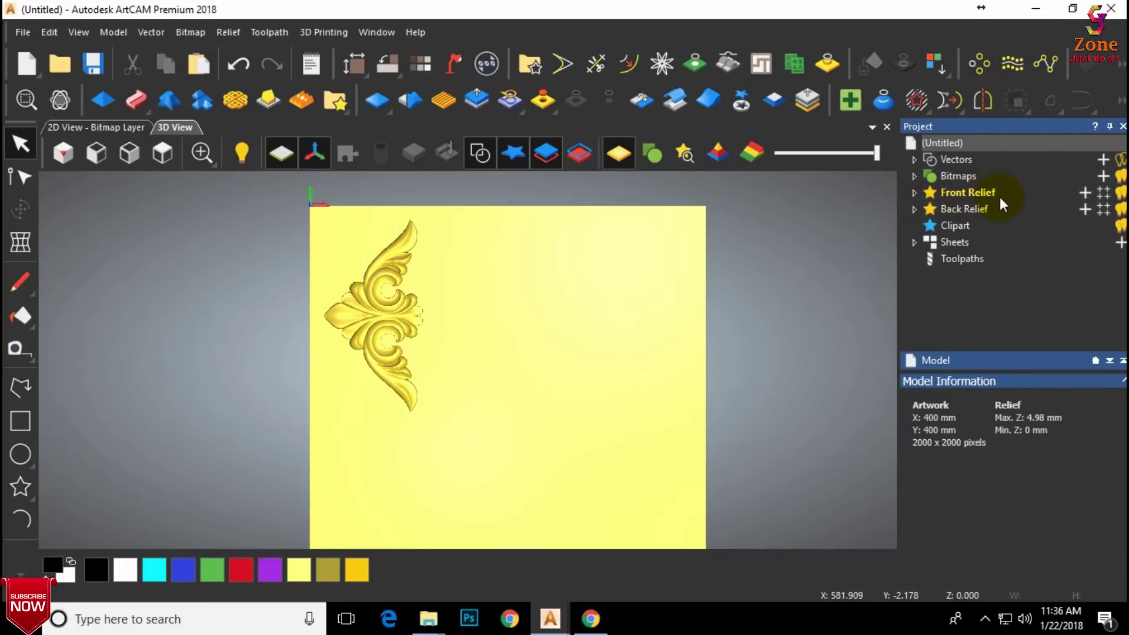
{"action": "left_click", "coordinate": [914, 193]}
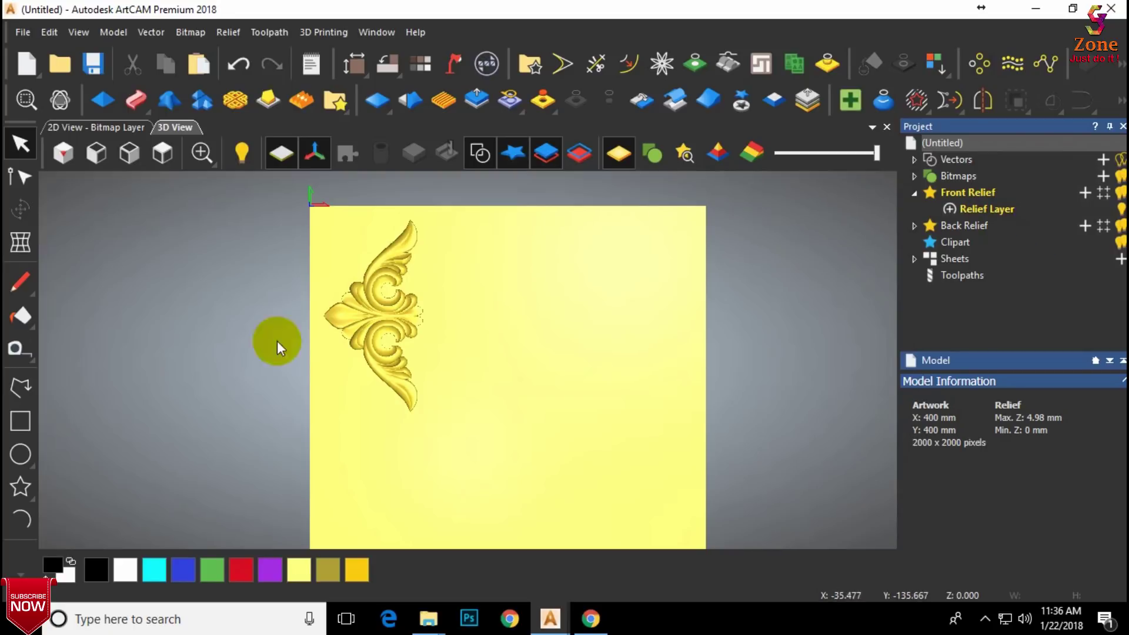
{"action": "scroll", "coordinate": [378, 276], "scroll_direction": "up", "scroll_amount": 1}
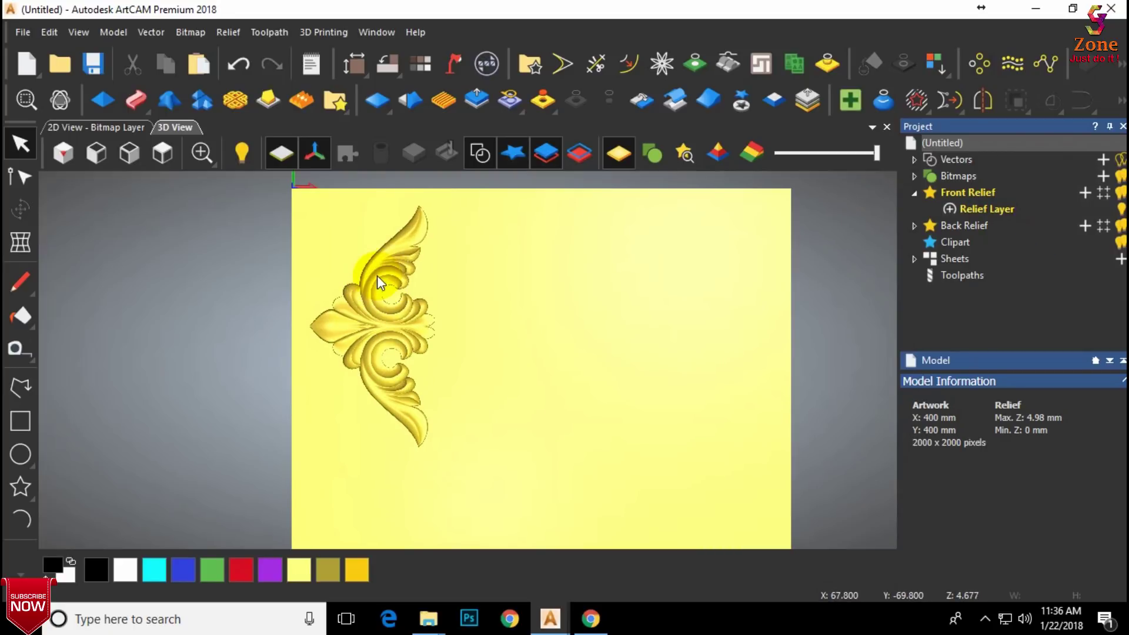
{"action": "left_click_drag", "start_coordinate": [409, 330], "coordinate": [376, 295]}
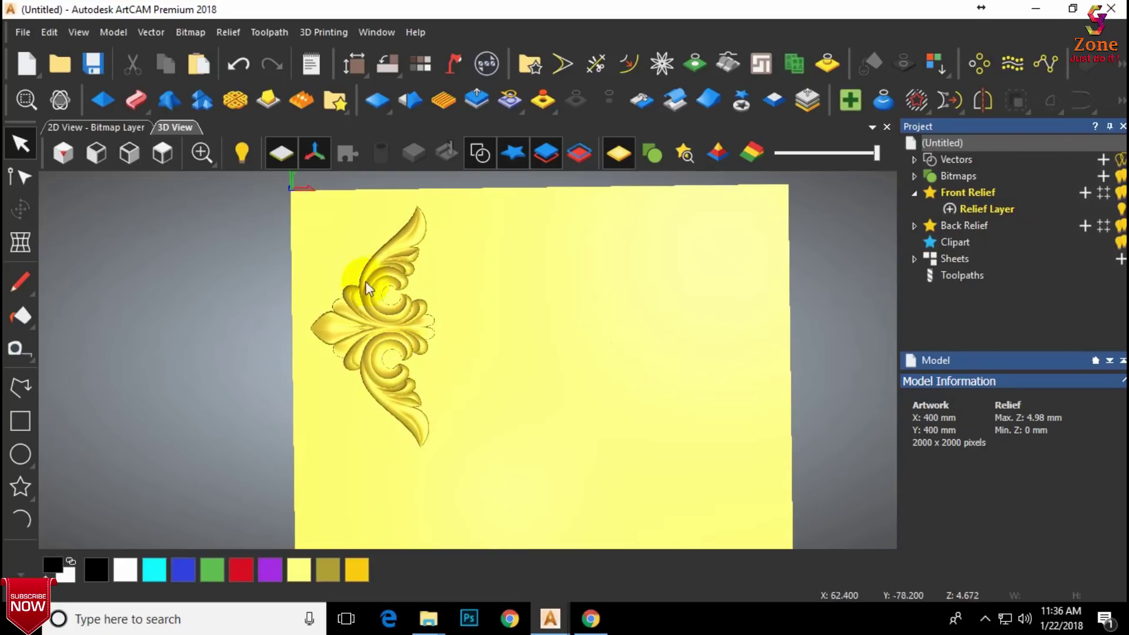
{"action": "left_click", "coordinate": [162, 152]}
{"action": "left_click_drag", "start_coordinate": [375, 319], "coordinate": [375, 224]}
{"action": "scroll", "coordinate": [376, 224], "scroll_direction": "up", "scroll_amount": 1}
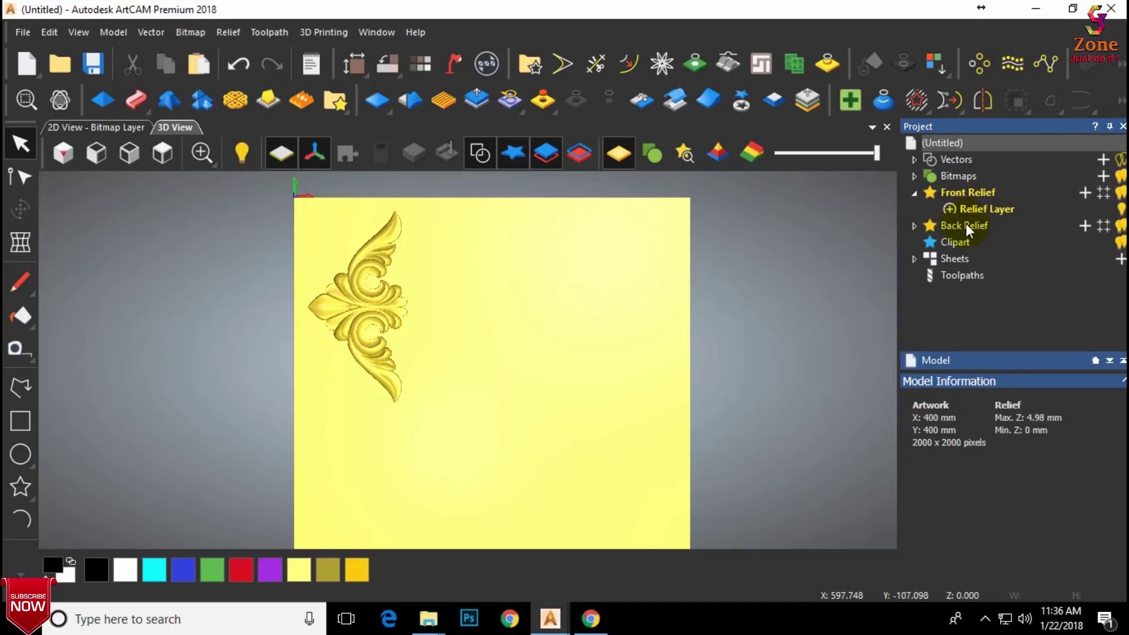
{"action": "scroll", "coordinate": [361, 294], "scroll_direction": "up", "scroll_amount": 1}
{"action": "scroll", "coordinate": [375, 291], "scroll_direction": "down", "scroll_amount": 1}
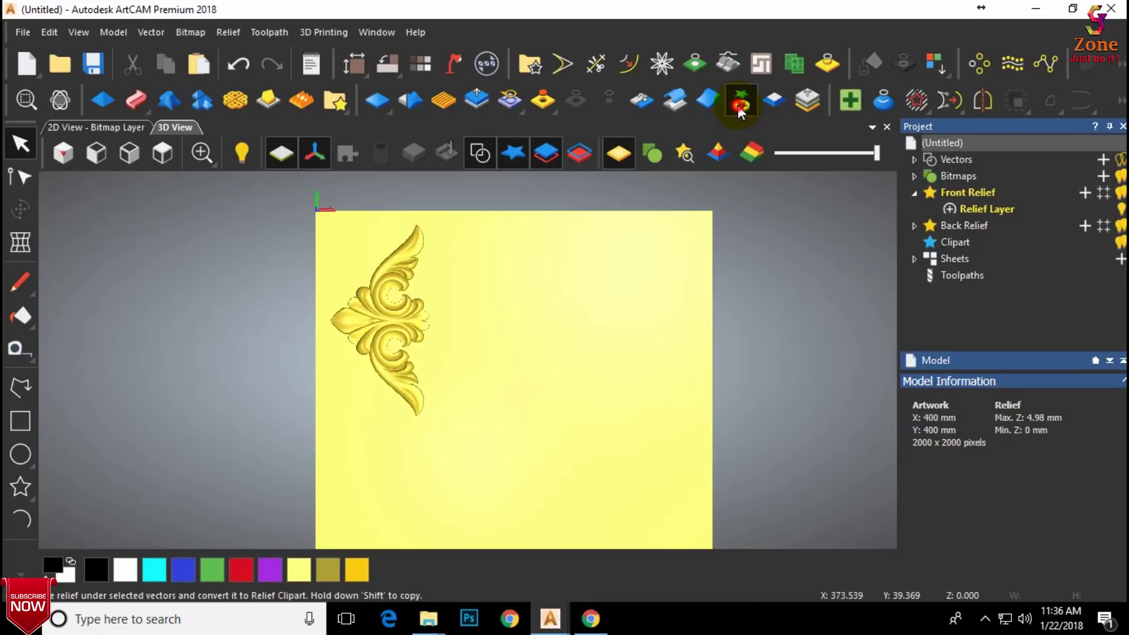
Step: Convert the pasted ornament's relief back to relief clipart and reposition it near the model's upper-left corner
{"action": "left_click", "coordinate": [738, 104]}
{"action": "left_click_drag", "start_coordinate": [392, 289], "coordinate": [394, 293]}
{"action": "left_click", "coordinate": [388, 268]}
{"action": "left_click_drag", "start_coordinate": [488, 281], "coordinate": [372, 282]}
Step: Add a new relief layer to the Front Relief, keeping the default name Relief Layer 1
{"action": "left_click", "coordinate": [923, 576]}
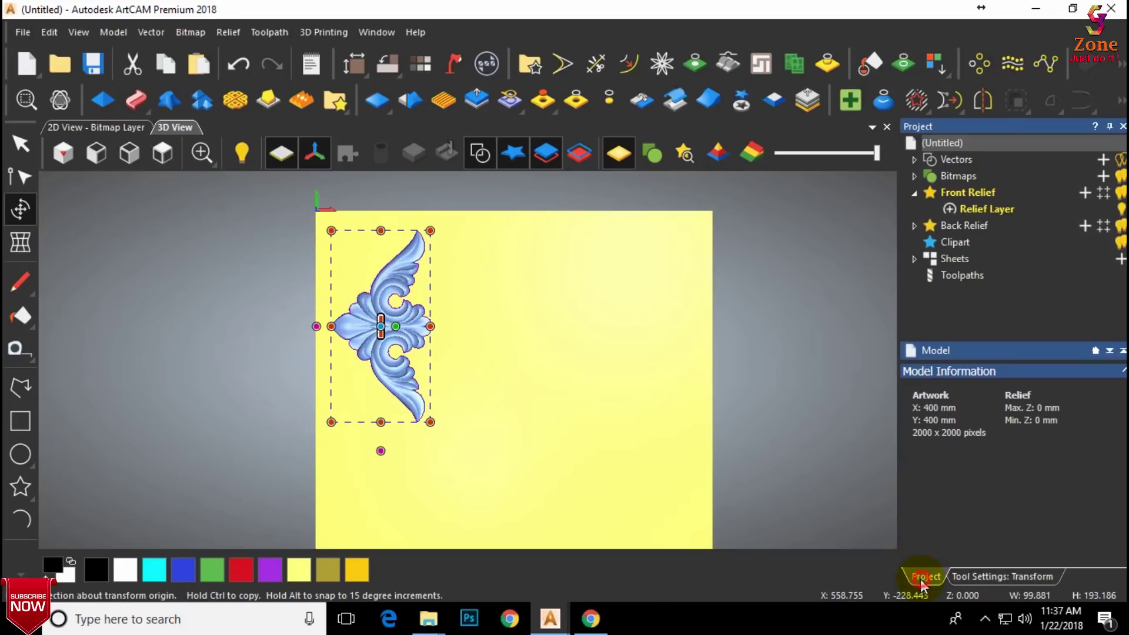
{"action": "left_click", "coordinate": [1084, 193]}
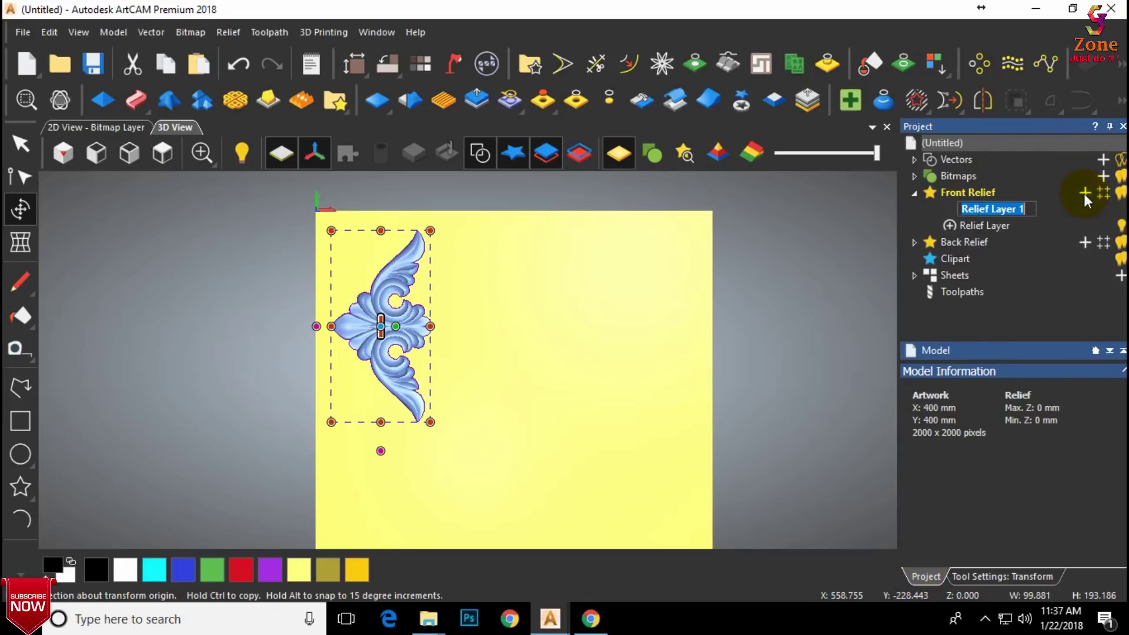
{"action": "left_click", "coordinate": [1038, 238]}
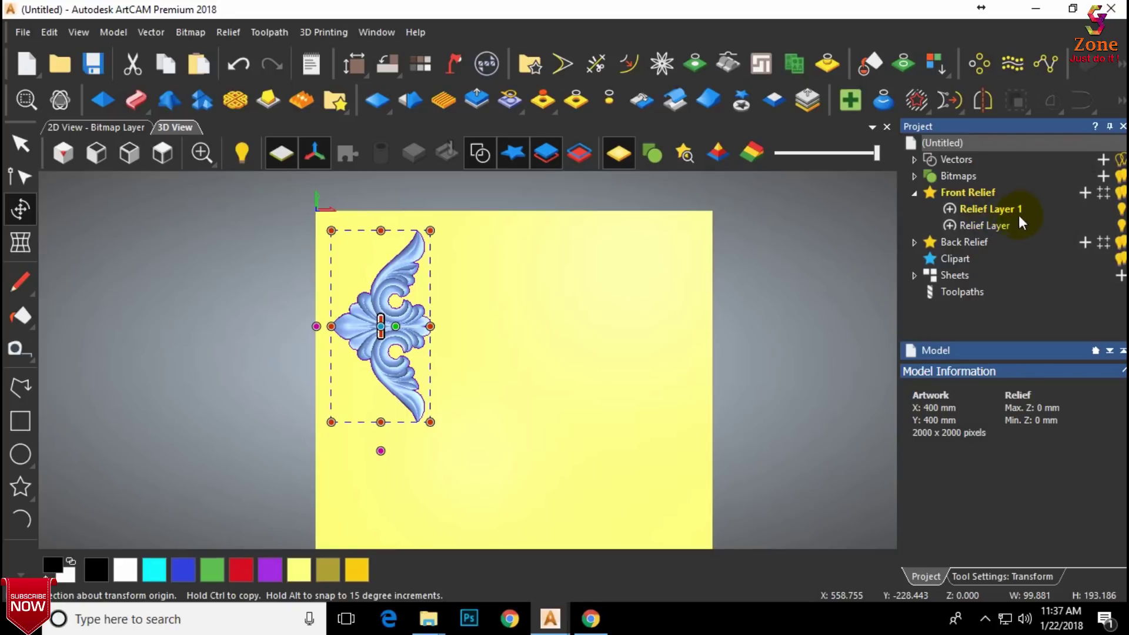
Step: Move the ornament clipart to the right on the model and paste it into Relief Layer 1
{"action": "left_click_drag", "start_coordinate": [399, 304], "coordinate": [470, 302]}
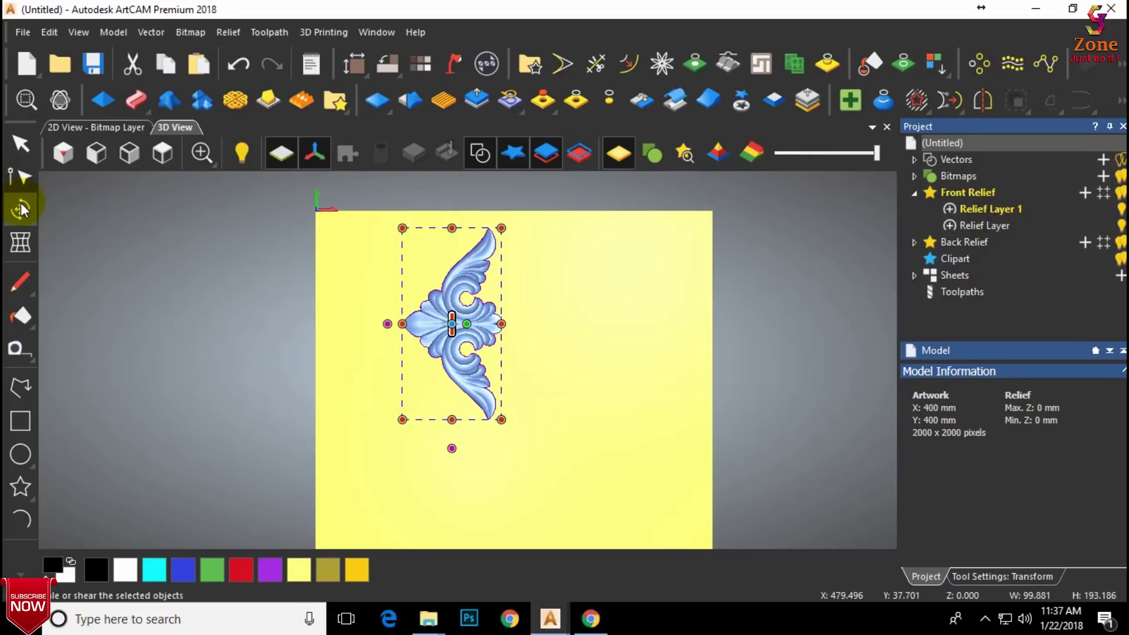
{"action": "left_click", "coordinate": [975, 575]}
{"action": "left_click", "coordinate": [990, 493]}
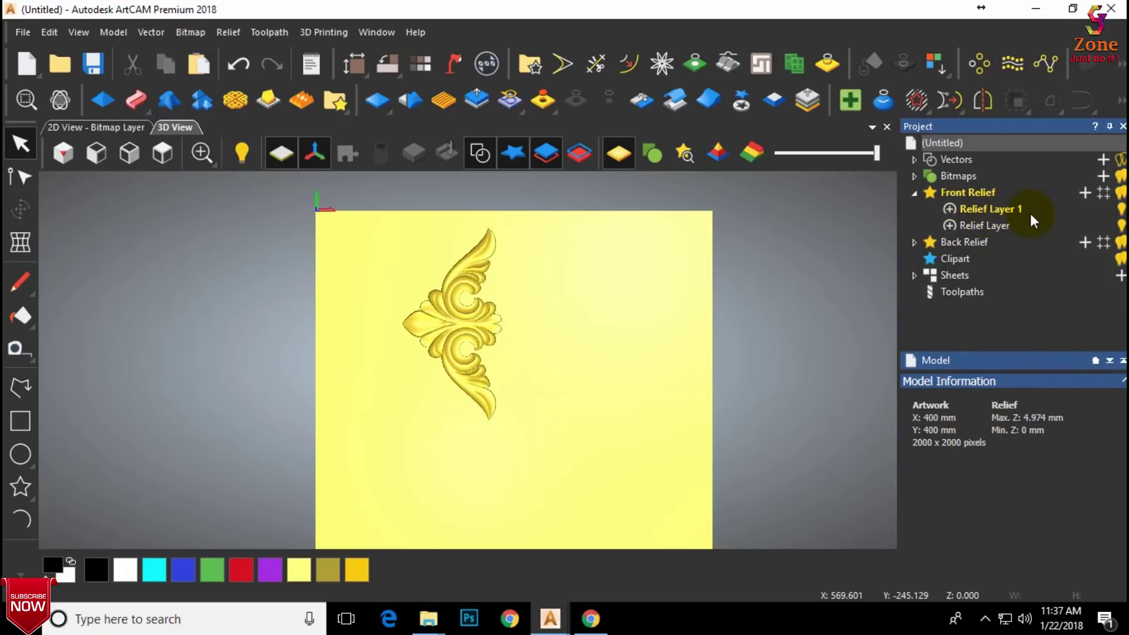
Step: Toggle Relief Layer 1 off and on to check which layer holds the ornament, and hide the original Relief Layer
{"action": "left_click", "coordinate": [1120, 209]}
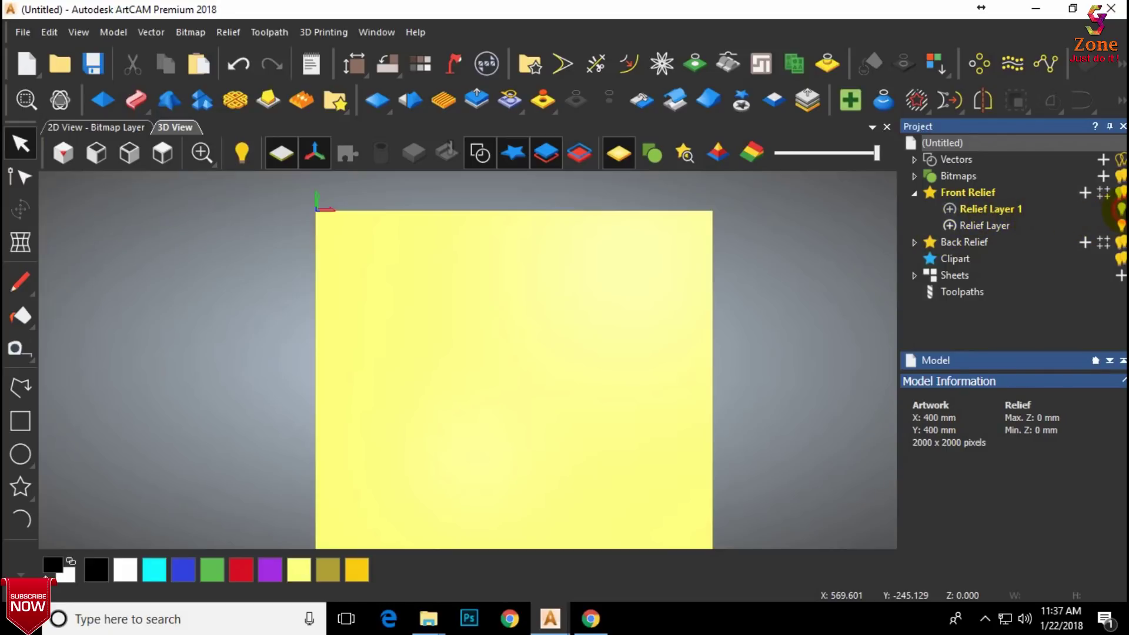
{"action": "left_click", "coordinate": [1120, 209]}
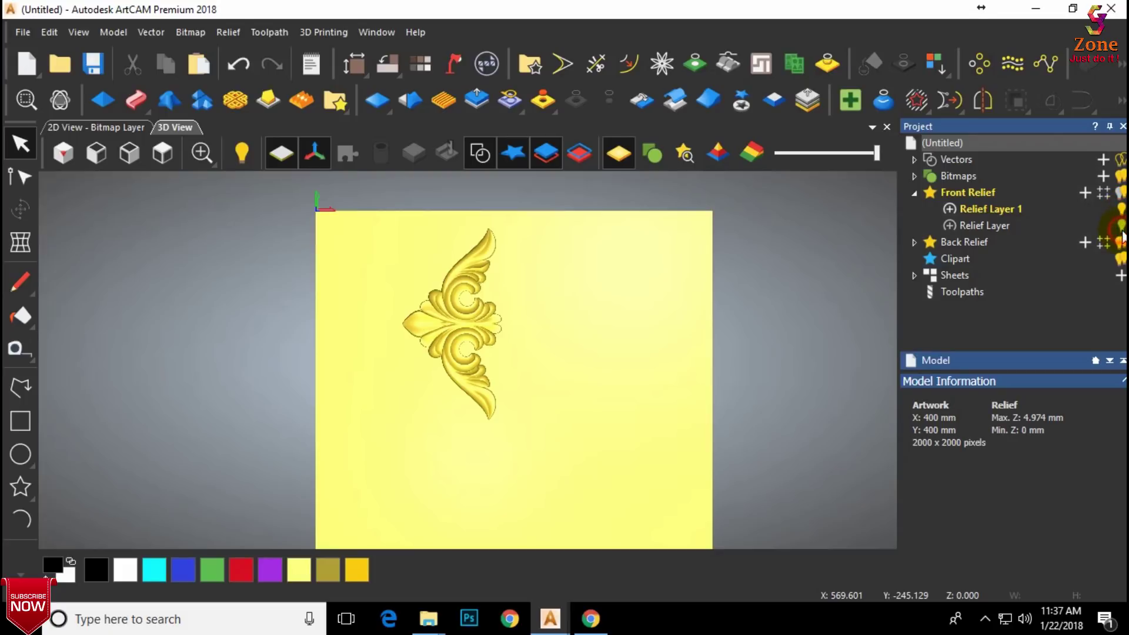
{"action": "left_click", "coordinate": [1120, 209]}
{"action": "left_click", "coordinate": [1120, 209]}
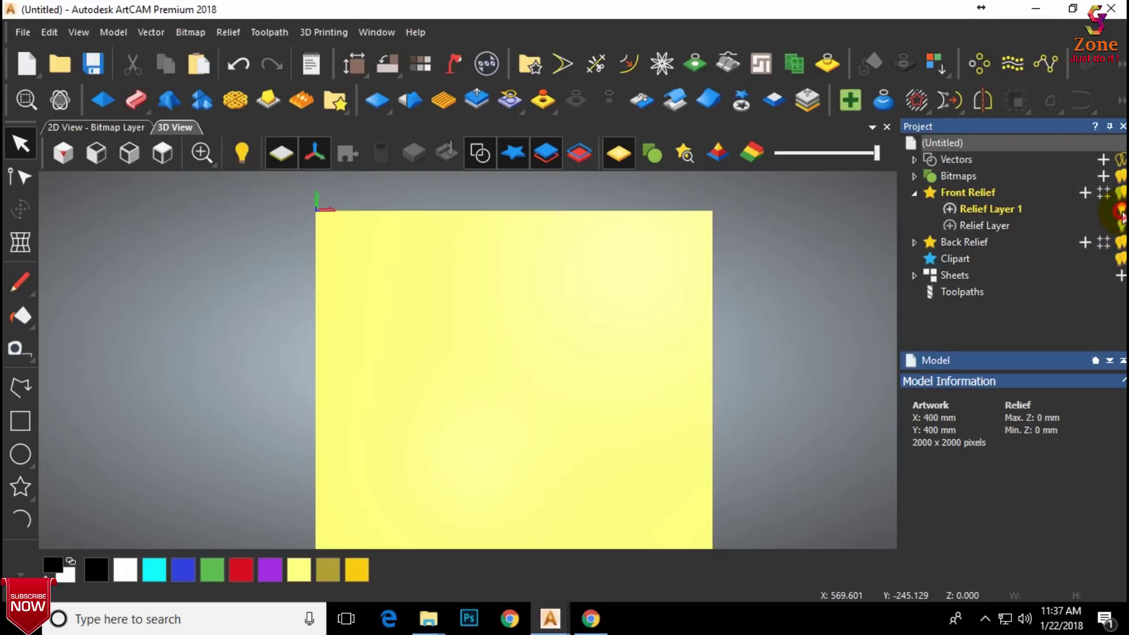
Step: Convert the ornament on Relief Layer 1 to relief clipart again and move it toward the model's left edge
{"action": "left_click", "coordinate": [742, 106]}
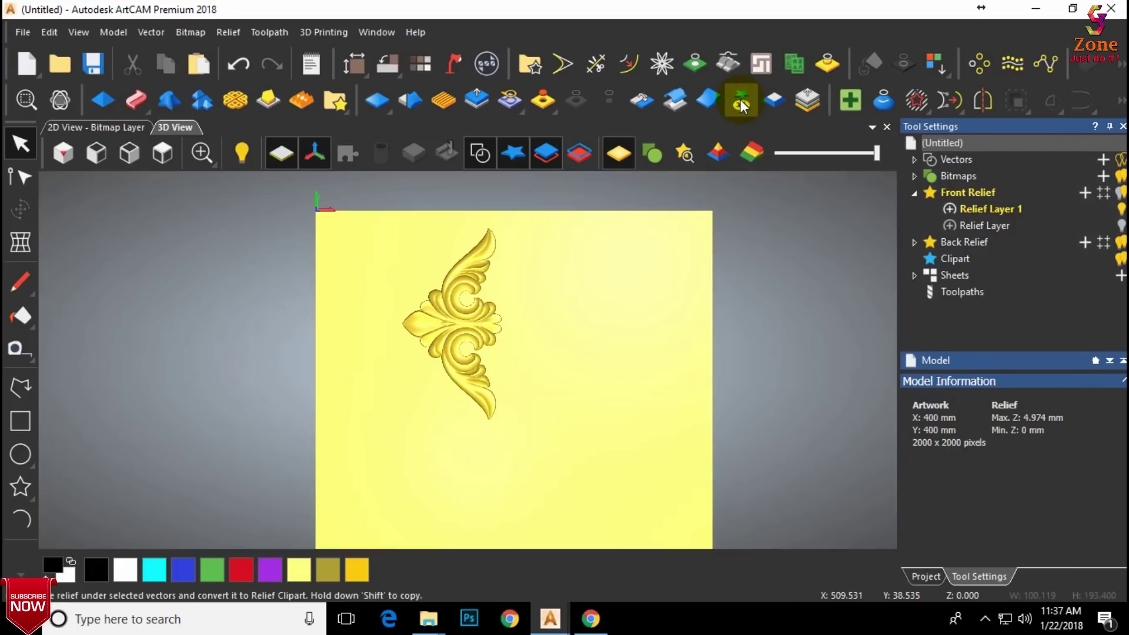
{"action": "left_click_drag", "start_coordinate": [470, 295], "coordinate": [416, 295]}
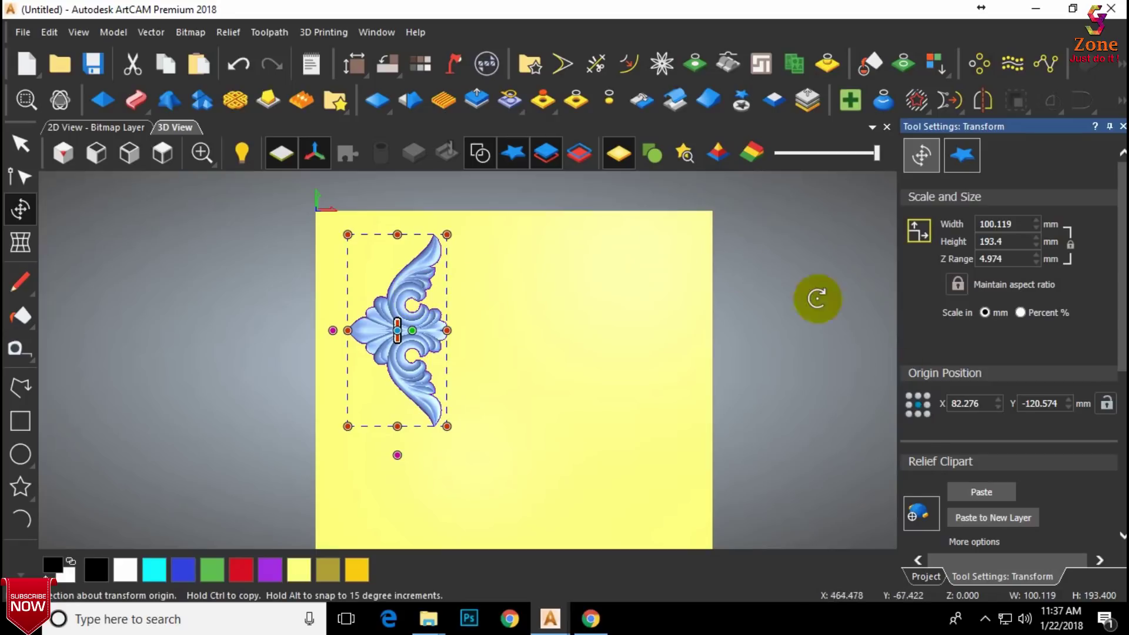
{"action": "left_click", "coordinate": [926, 577]}
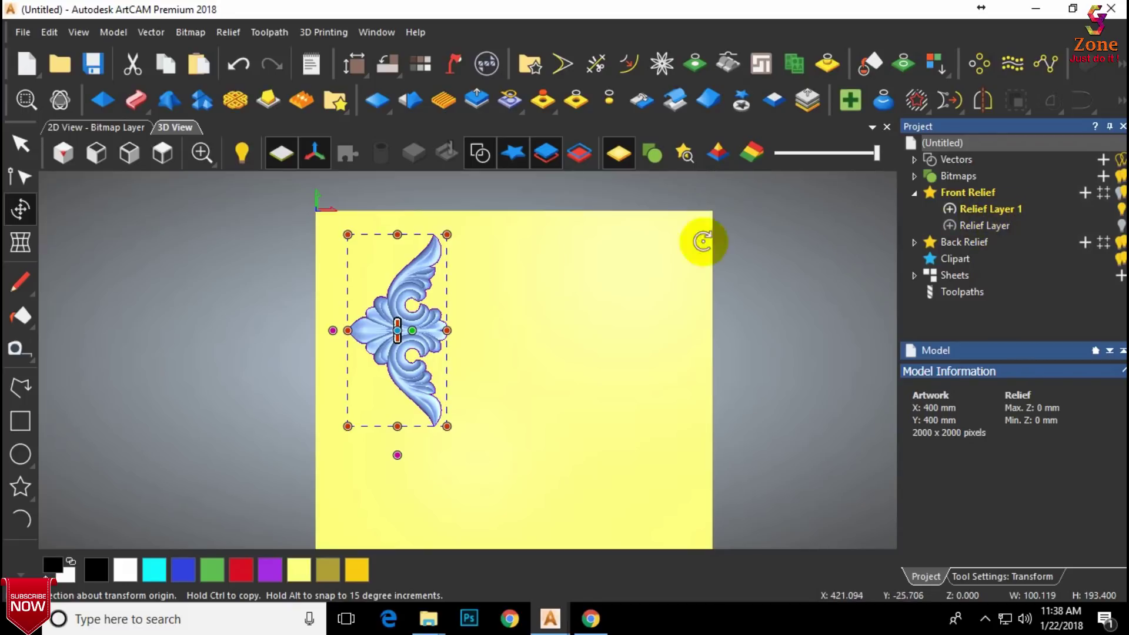
Step: Duplicate the ornament clipart with copy and paste, and place the duplicate to the right of the original at about X 232, Y -117 mm
{"action": "right_click", "coordinate": [382, 313]}
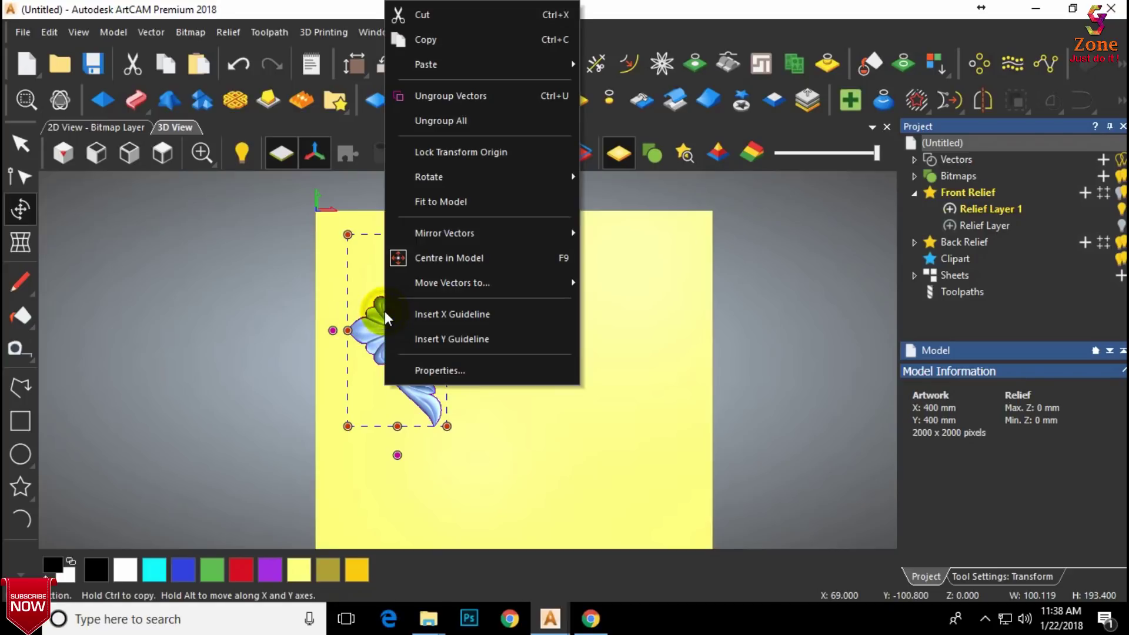
{"action": "left_click", "coordinate": [447, 40]}
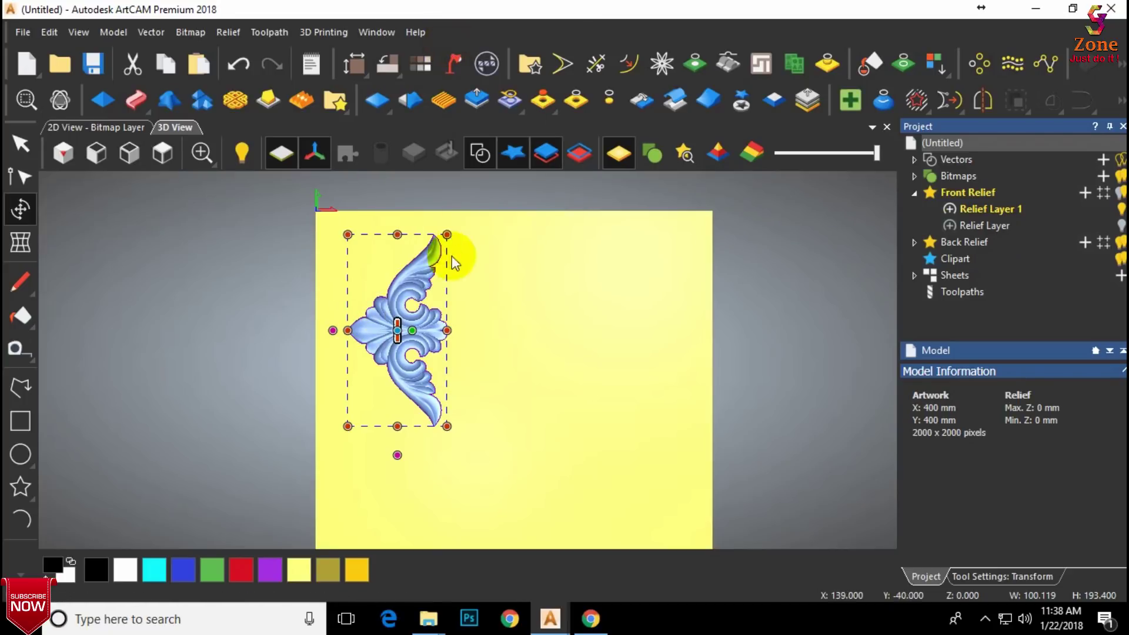
{"action": "right_click", "coordinate": [407, 305]}
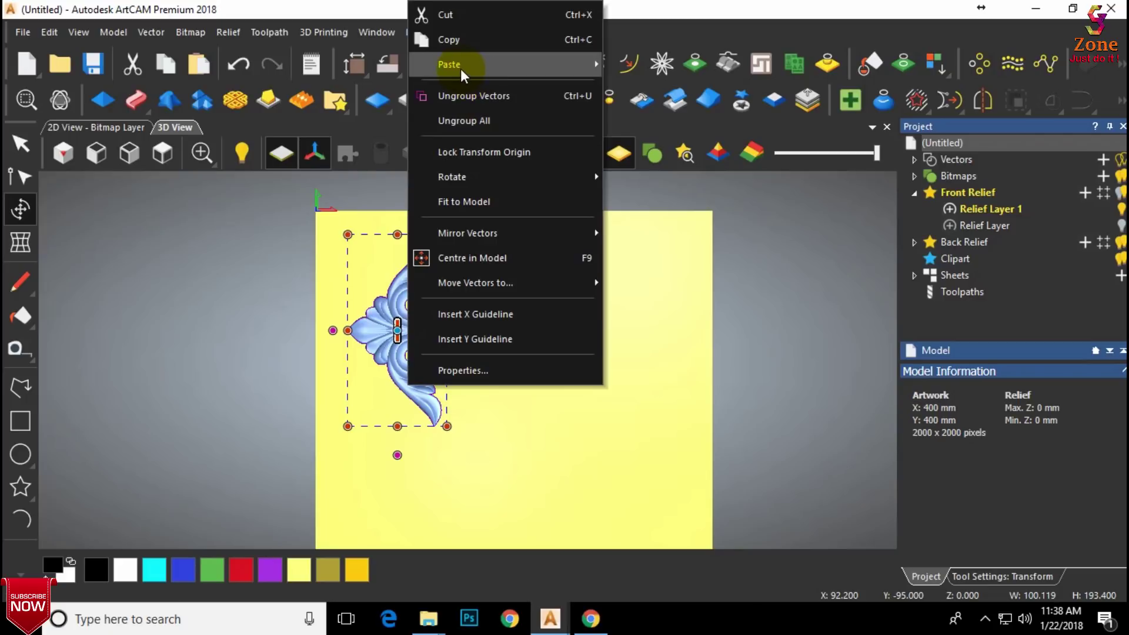
{"action": "mouse_move", "coordinate": [461, 69]}
{"action": "left_click", "coordinate": [646, 68]}
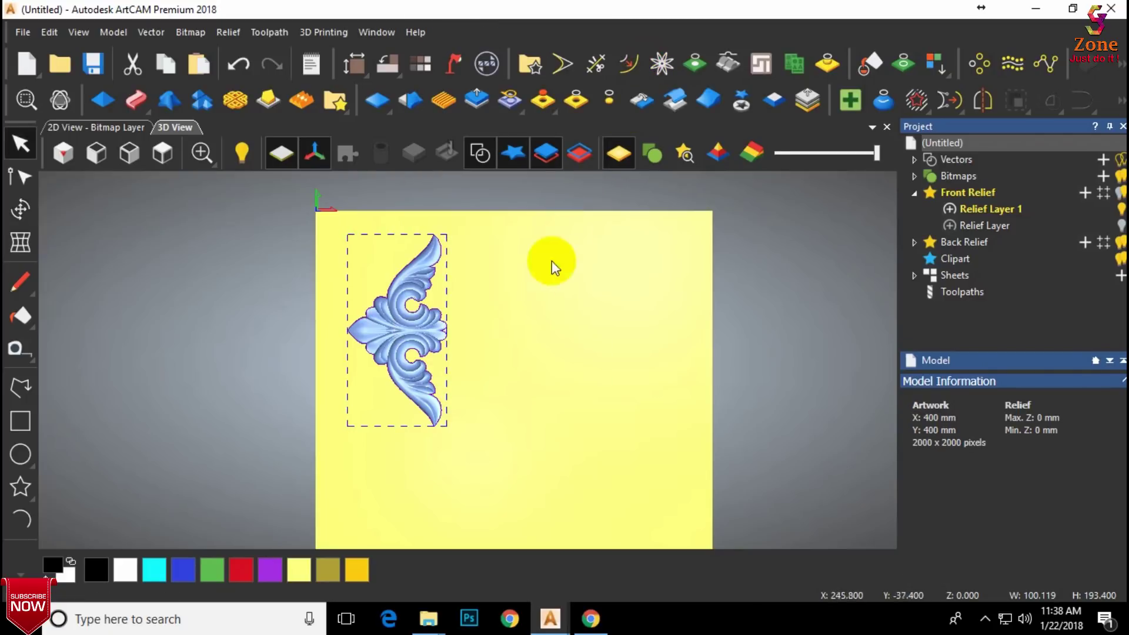
{"action": "left_click", "coordinate": [395, 330]}
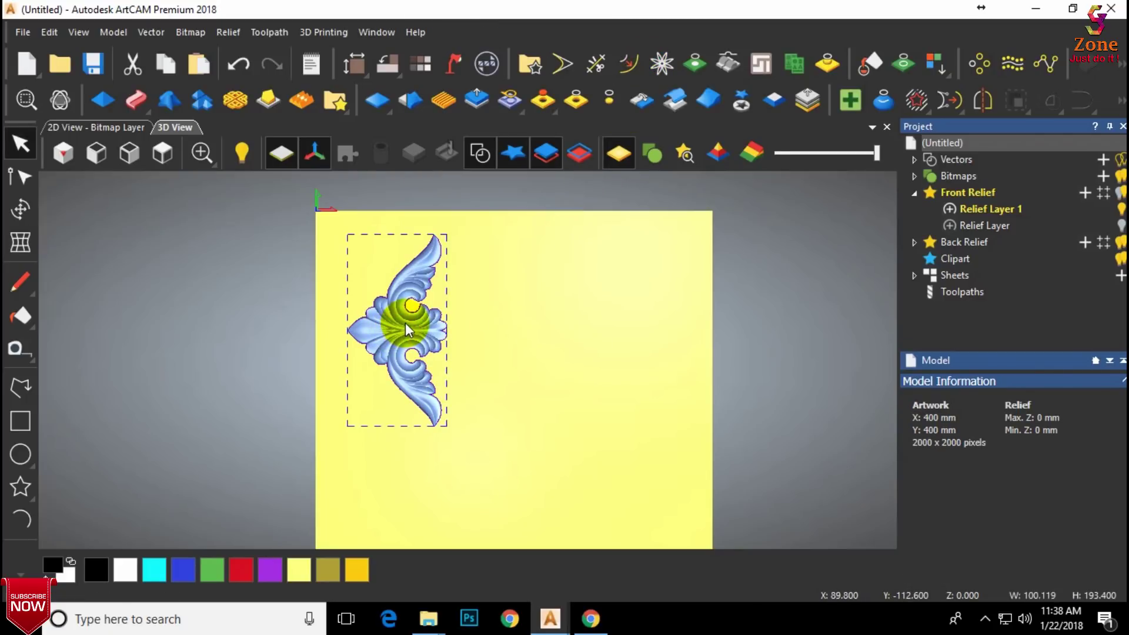
{"action": "left_click", "coordinate": [21, 214]}
{"action": "left_click_drag", "start_coordinate": [404, 318], "coordinate": [552, 313], "text": "ctrl"}
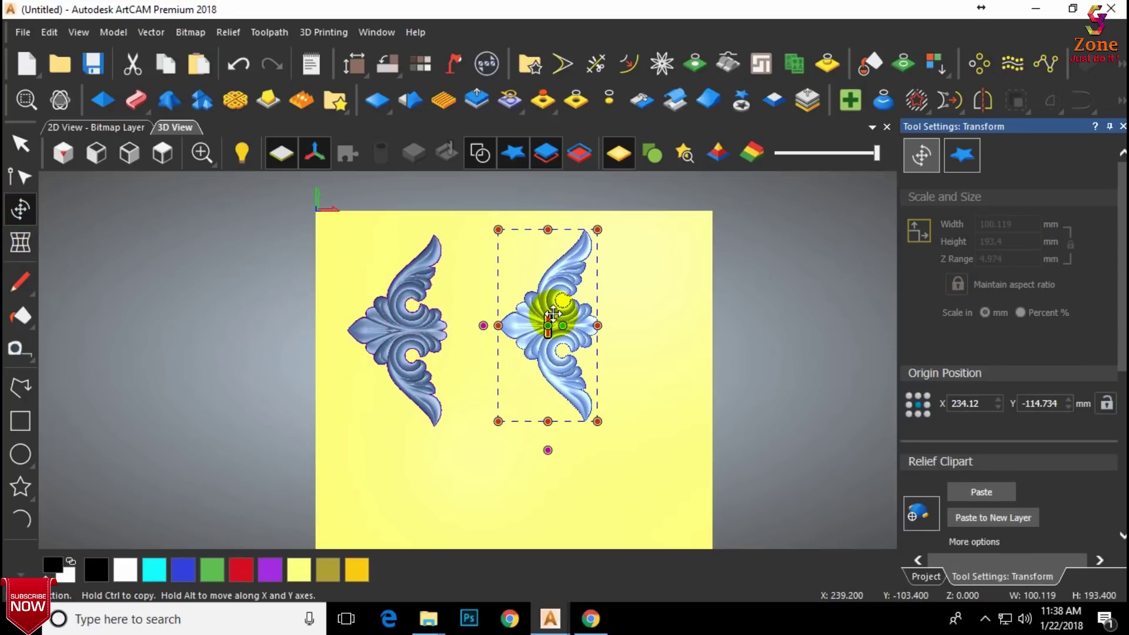
{"action": "key", "text": "Escape"}
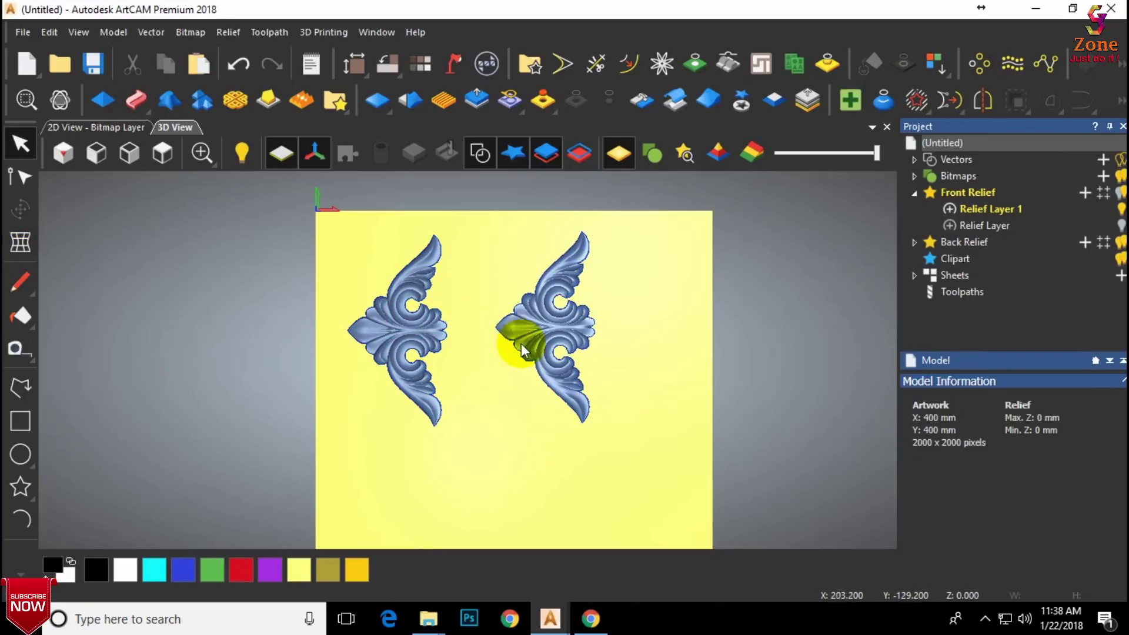
Step: Paste the right-hand ornament clipart into Relief Layer 1
{"action": "left_click", "coordinate": [987, 209]}
{"action": "left_click", "coordinate": [558, 294]}
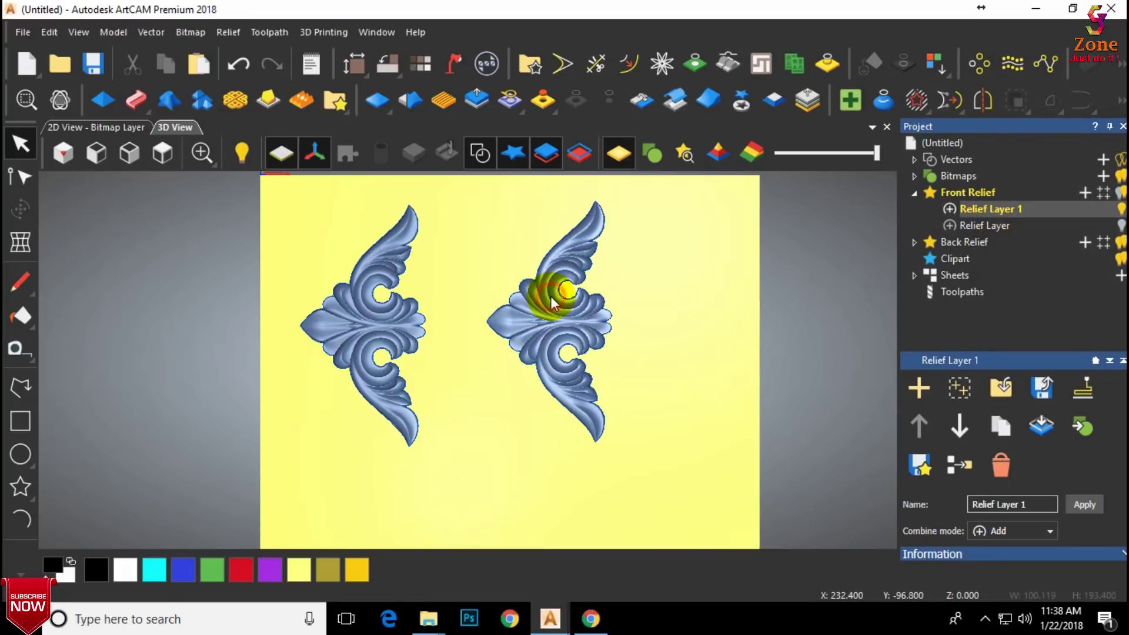
{"action": "left_click", "coordinate": [19, 213]}
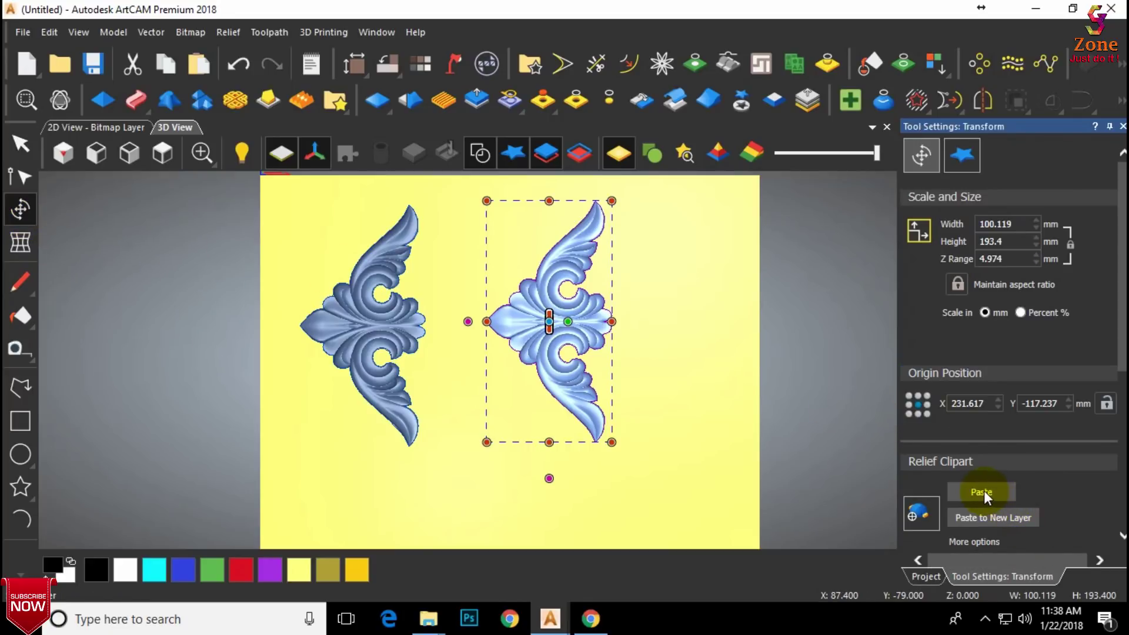
{"action": "left_click", "coordinate": [982, 491]}
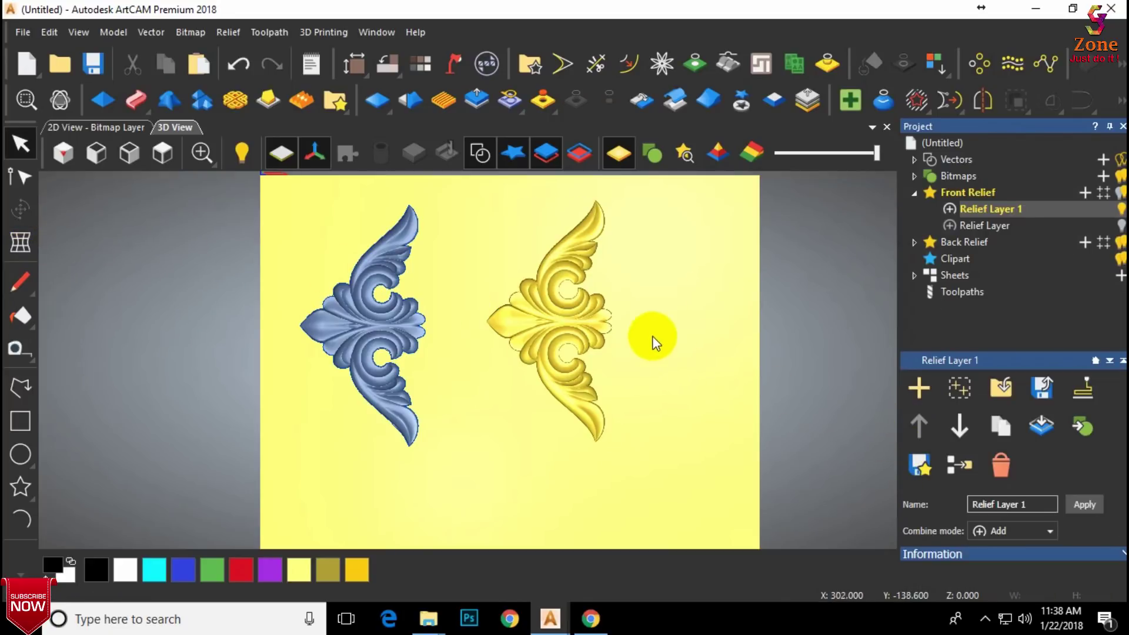
Step: Make the original Relief Layer active and paste the left-hand ornament clipart into it
{"action": "left_click", "coordinate": [985, 229]}
{"action": "left_click", "coordinate": [346, 317]}
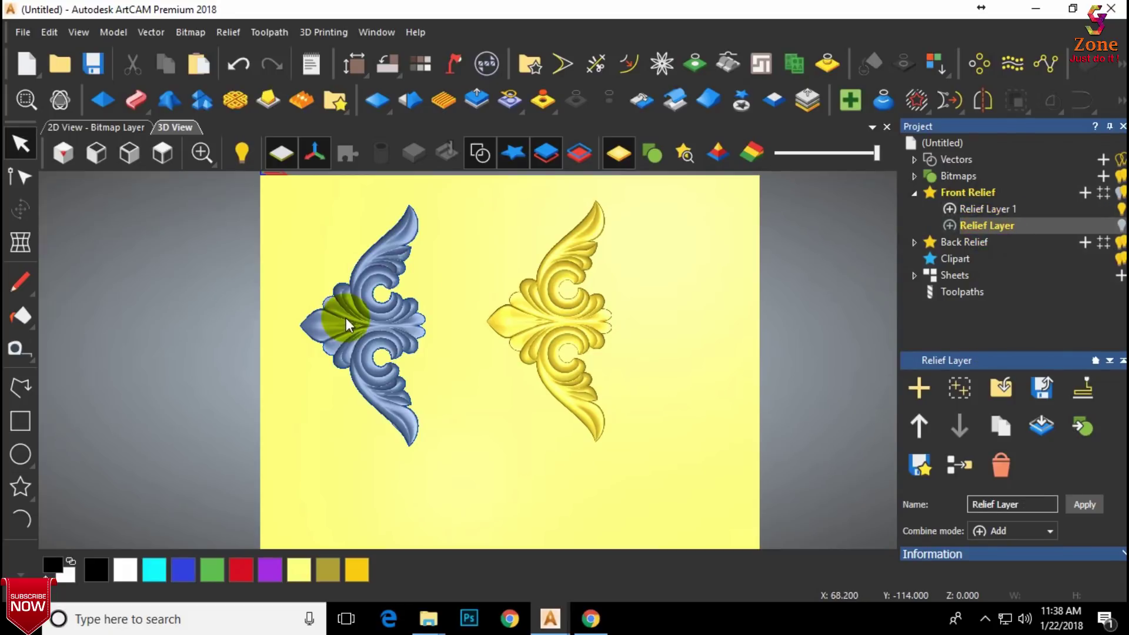
{"action": "left_click", "coordinate": [20, 209]}
{"action": "left_click", "coordinate": [999, 492]}
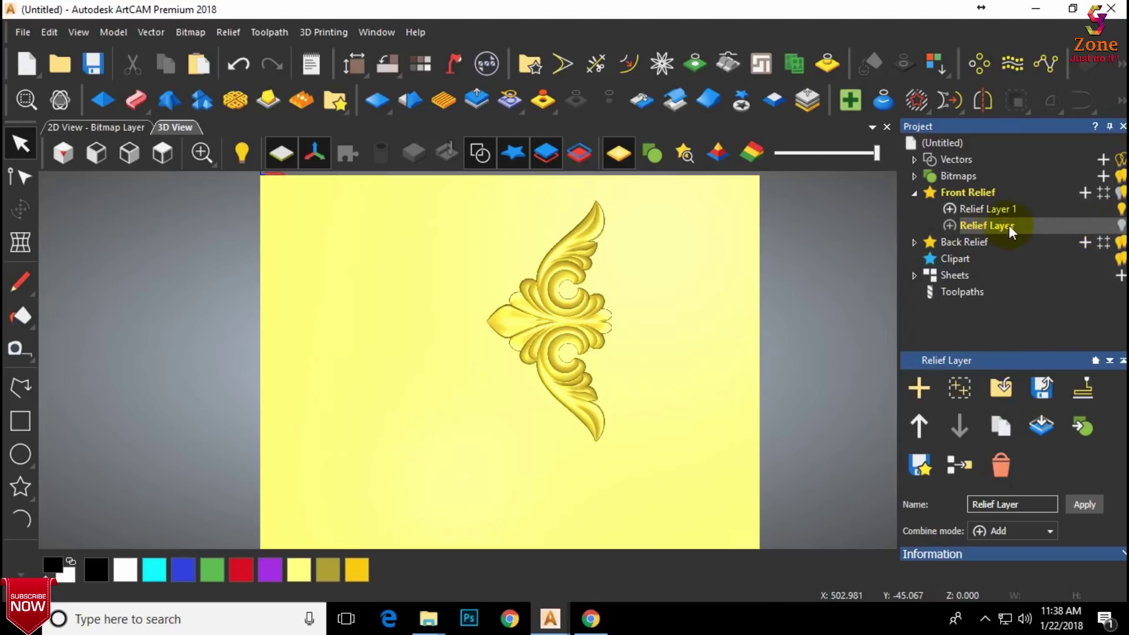
Step: Toggle the visibility of Relief Layer and Relief Layer 1 to check which ornament each holds, leaving both layers shown
{"action": "left_click", "coordinate": [1120, 226]}
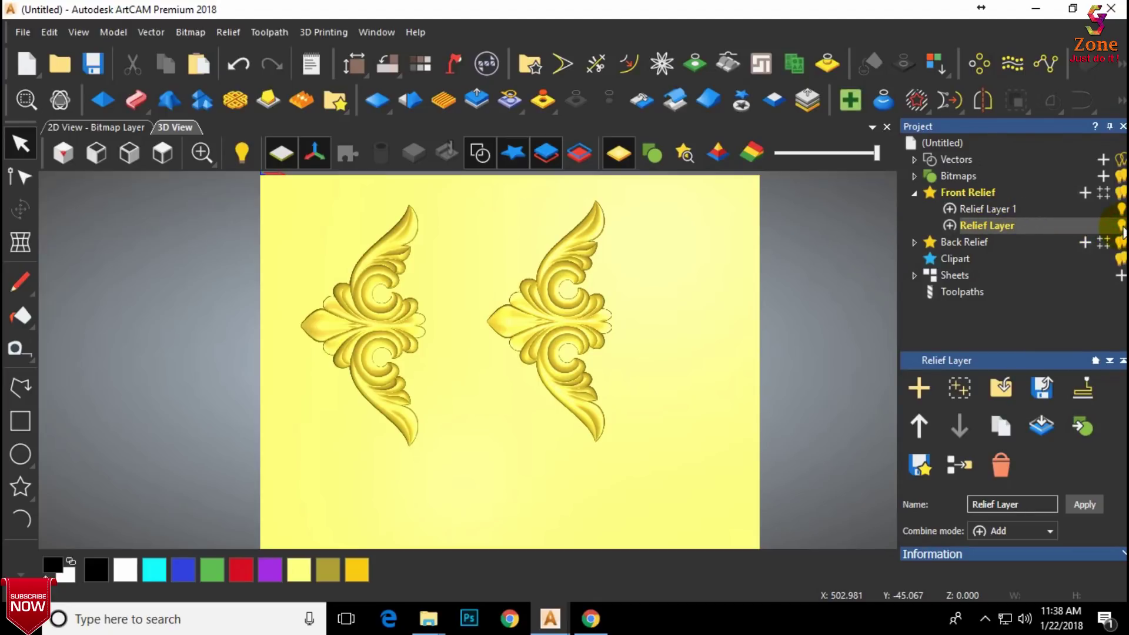
{"action": "left_click", "coordinate": [1121, 226]}
{"action": "left_click", "coordinate": [1120, 226]}
{"action": "left_click", "coordinate": [1121, 209]}
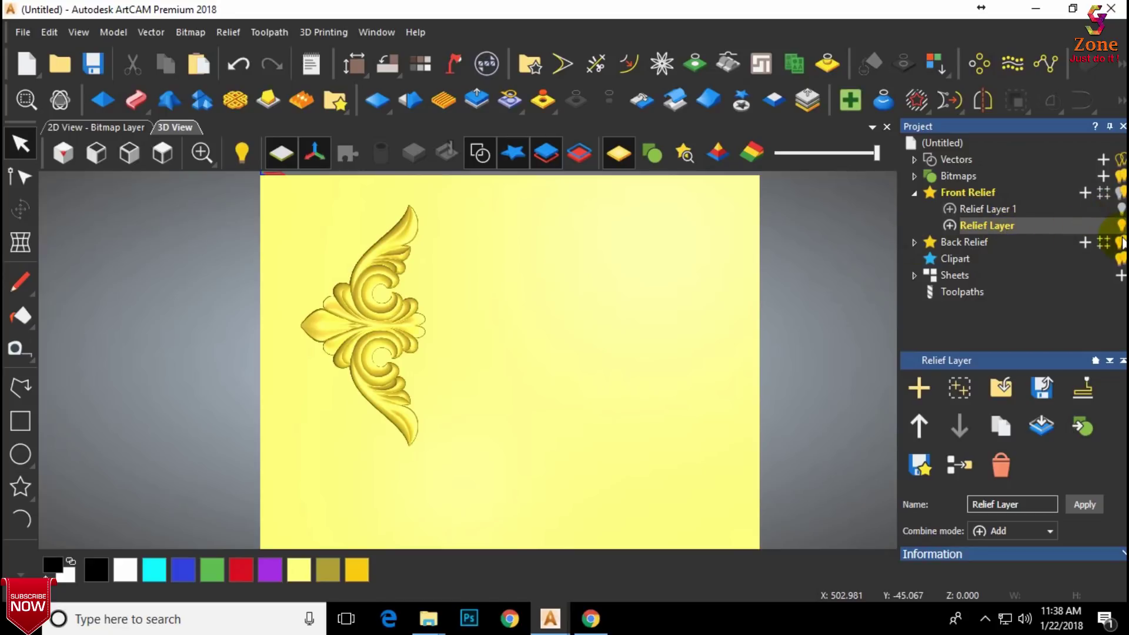
{"action": "left_click", "coordinate": [1120, 225]}
{"action": "left_click", "coordinate": [1120, 209]}
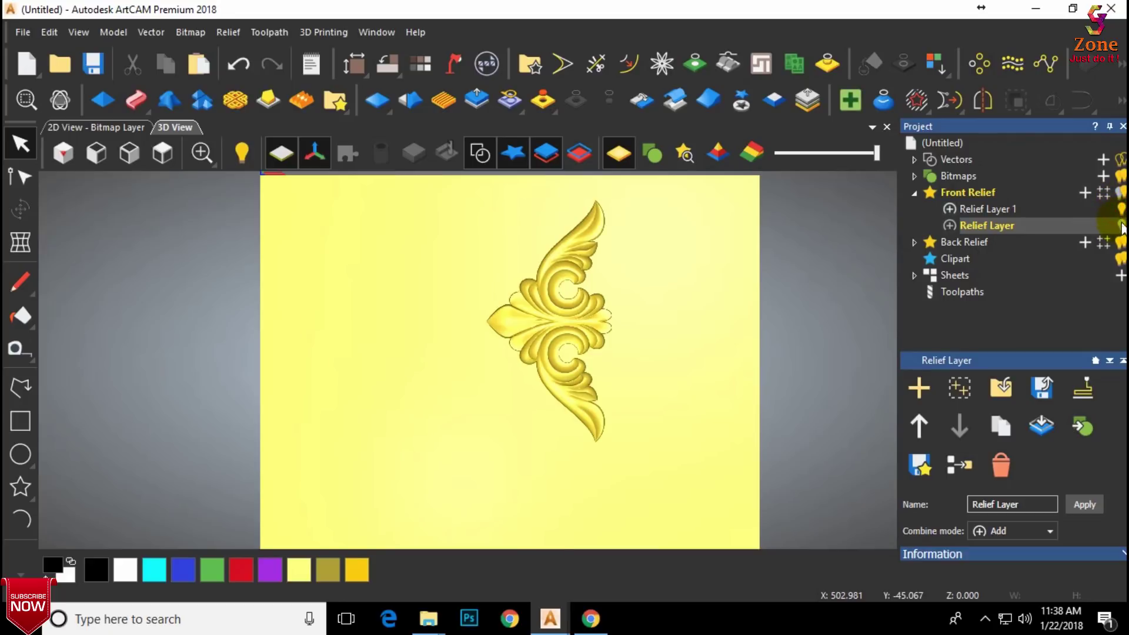
{"action": "left_click", "coordinate": [1120, 225]}
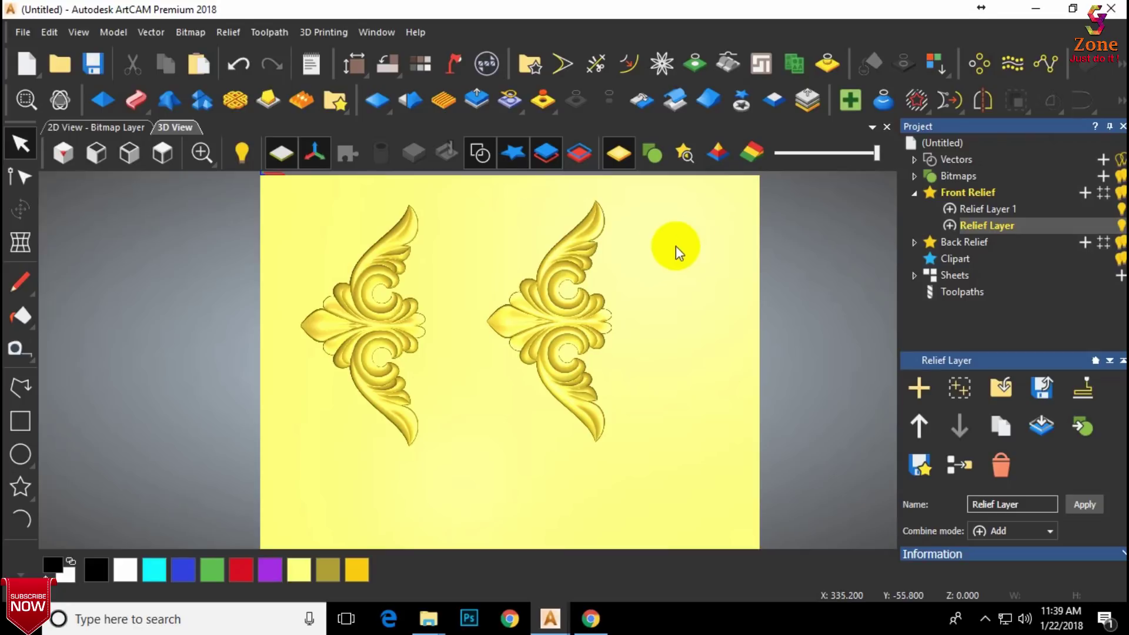
{"action": "scroll", "coordinate": [555, 304], "scroll_direction": "down", "scroll_amount": 2}
{"action": "scroll", "coordinate": [556, 328], "scroll_direction": "up", "scroll_amount": 2}
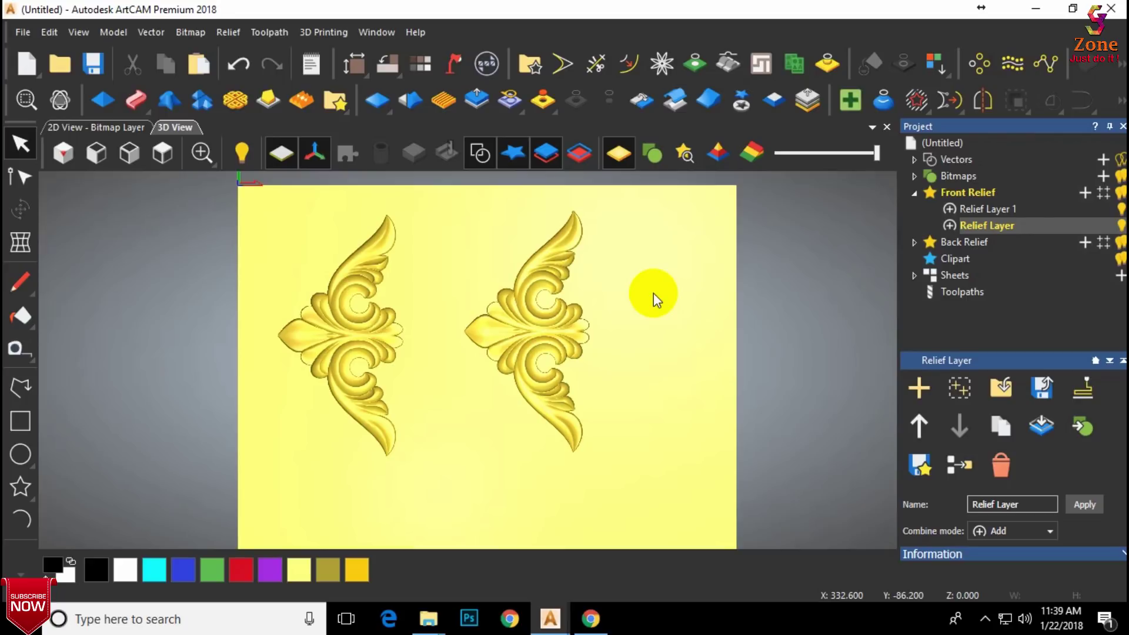
Step: Hide the original Relief Layer, convert the ornament on Relief Layer 1 to relief clipart and move it left to about X 74, Y -113 mm
{"action": "left_click", "coordinate": [1012, 209]}
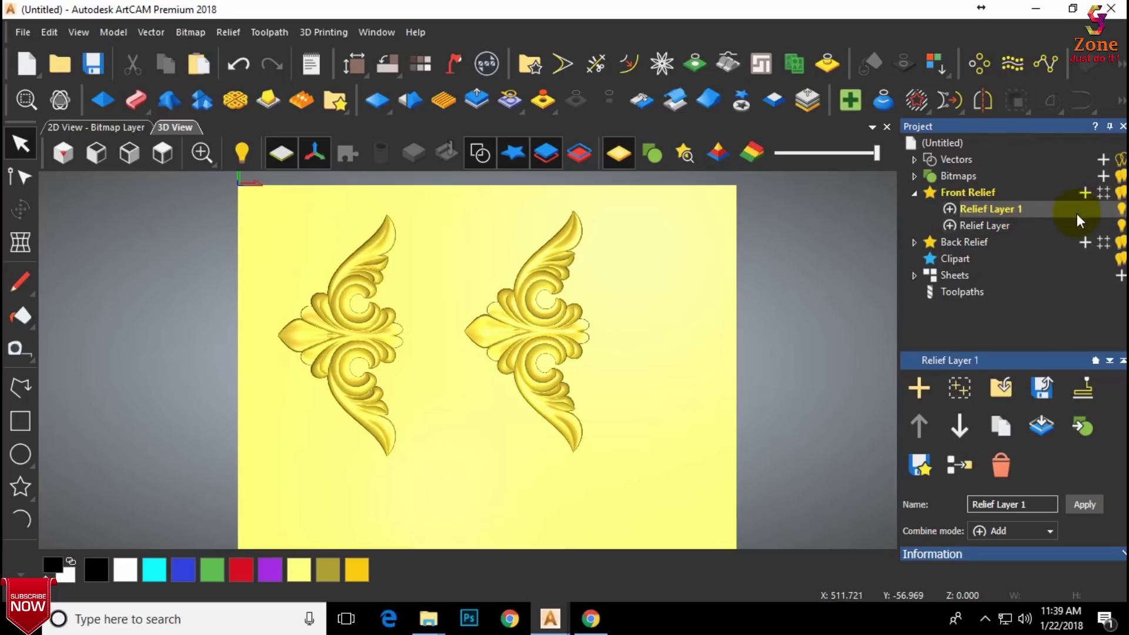
{"action": "left_click", "coordinate": [1121, 226]}
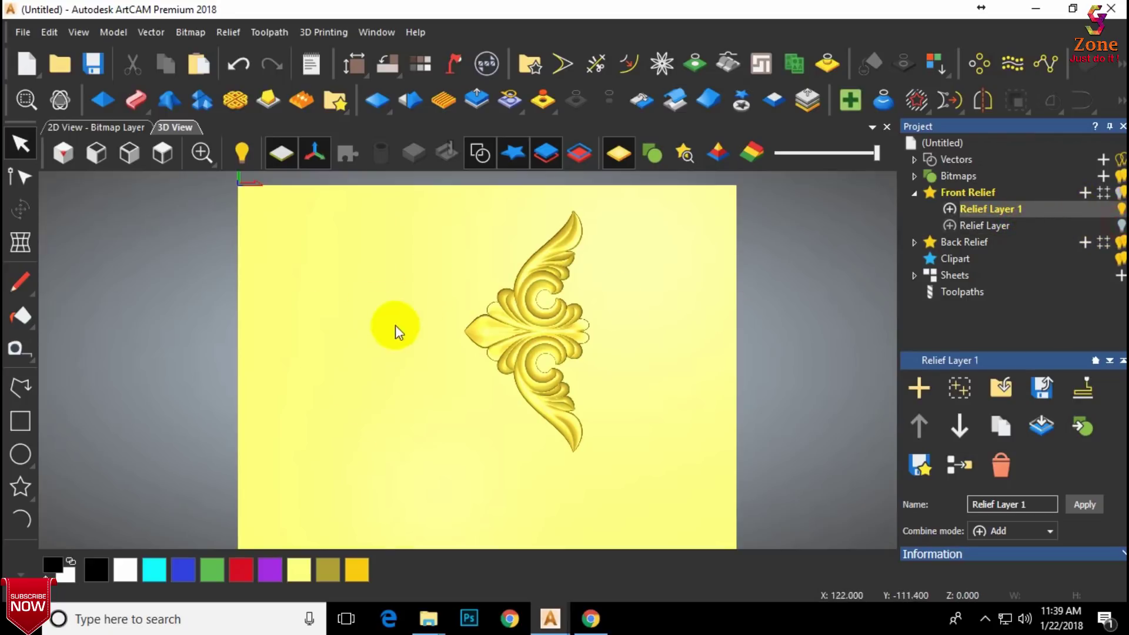
{"action": "left_click", "coordinate": [742, 100]}
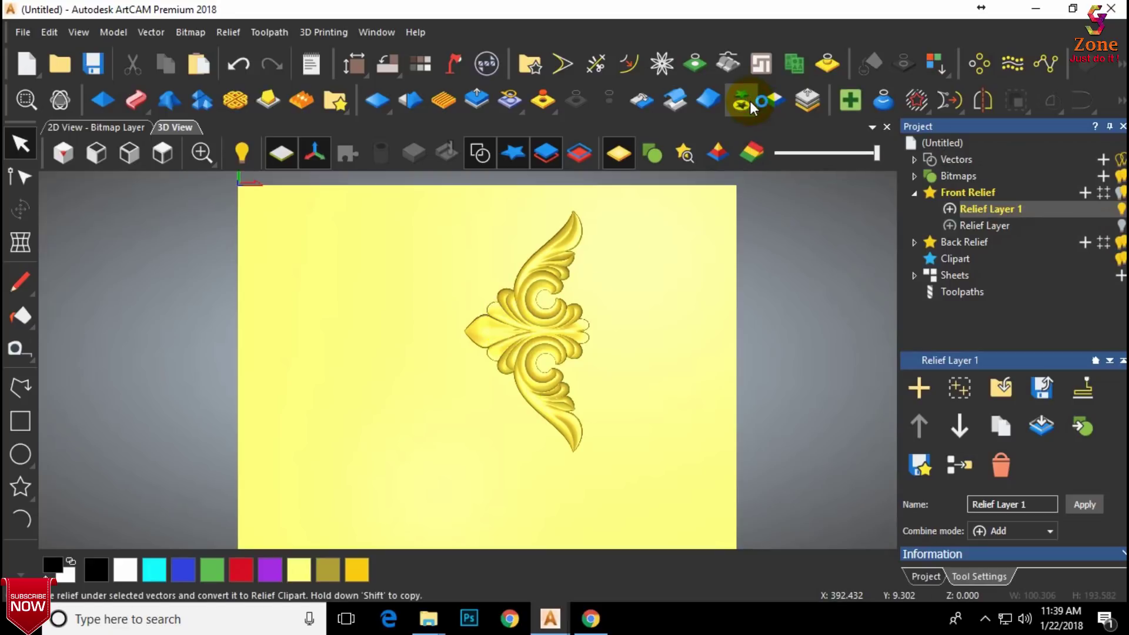
{"action": "left_click_drag", "start_coordinate": [534, 286], "coordinate": [337, 282]}
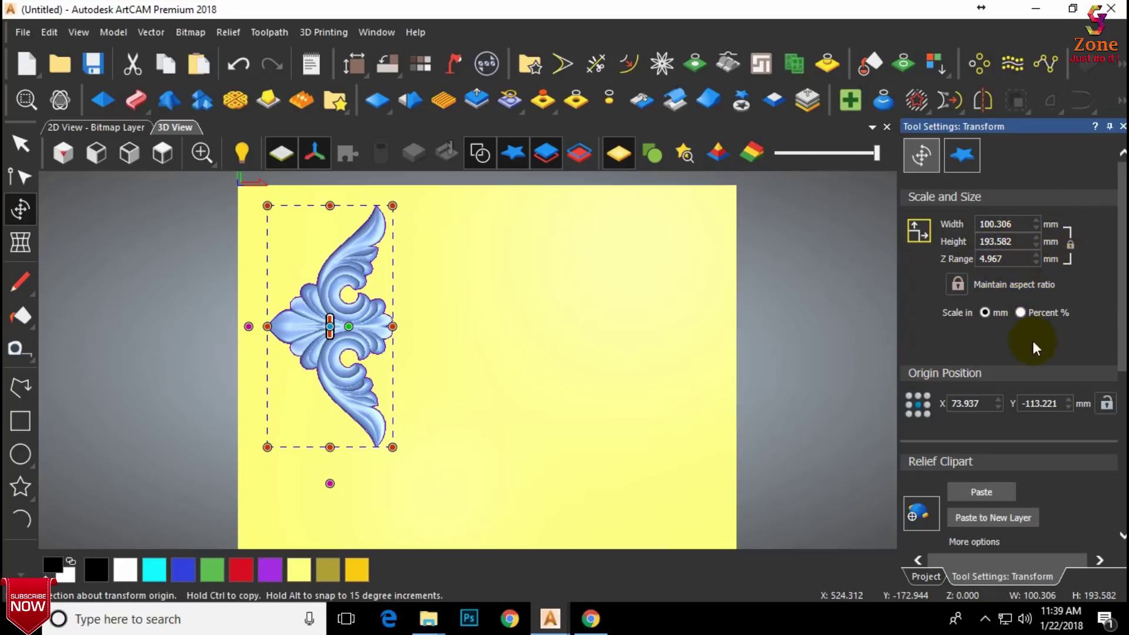
Step: Examine the clipart's size, move, rotate and shear settings and its paste combine mode options
{"action": "scroll", "coordinate": [1049, 394], "scroll_direction": "down", "scroll_amount": 1}
{"action": "scroll", "coordinate": [1049, 394], "scroll_direction": "down", "scroll_amount": 3}
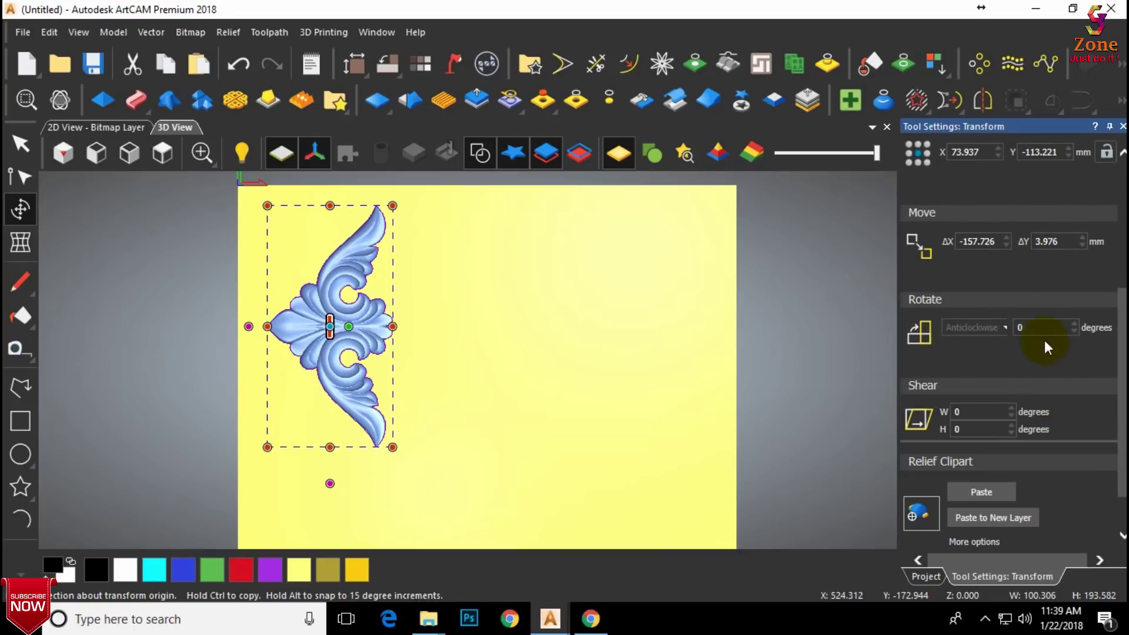
{"action": "scroll", "coordinate": [1040, 353], "scroll_direction": "down", "scroll_amount": 1}
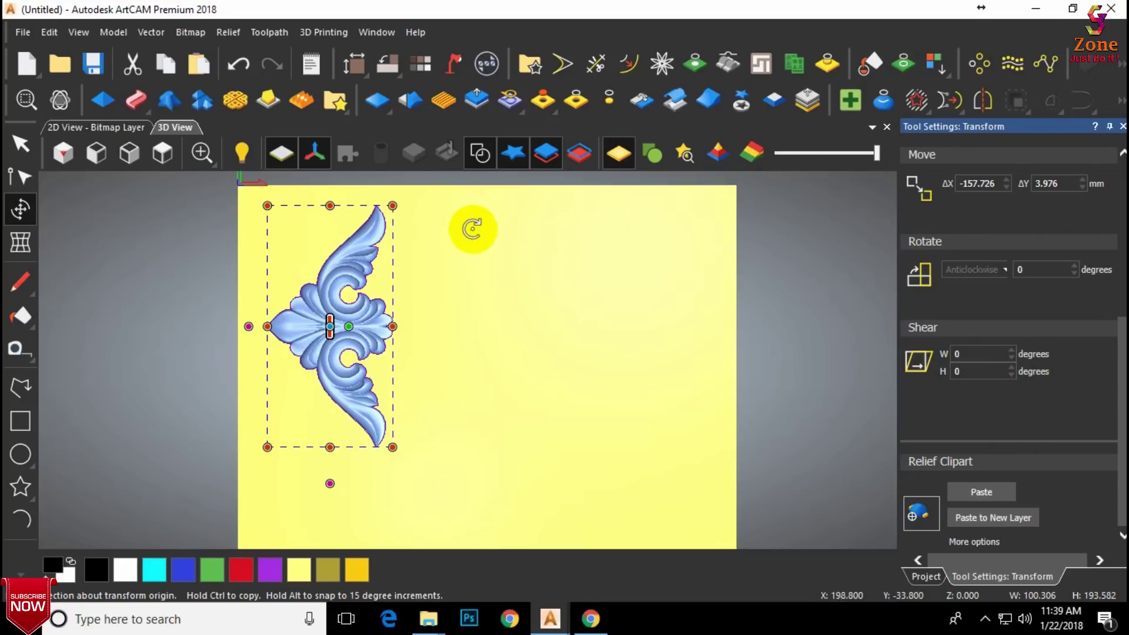
{"action": "scroll", "coordinate": [361, 287], "scroll_direction": "up", "scroll_amount": 1}
{"action": "scroll", "coordinate": [360, 287], "scroll_direction": "down", "scroll_amount": 1}
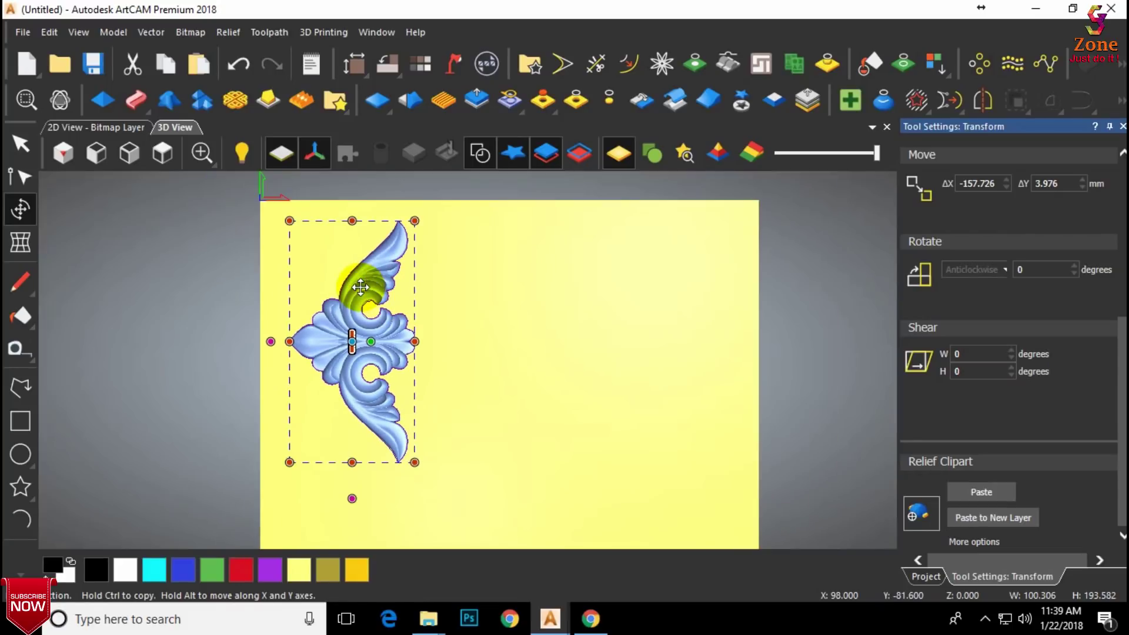
{"action": "scroll", "coordinate": [1008, 385], "scroll_direction": "up", "scroll_amount": 3}
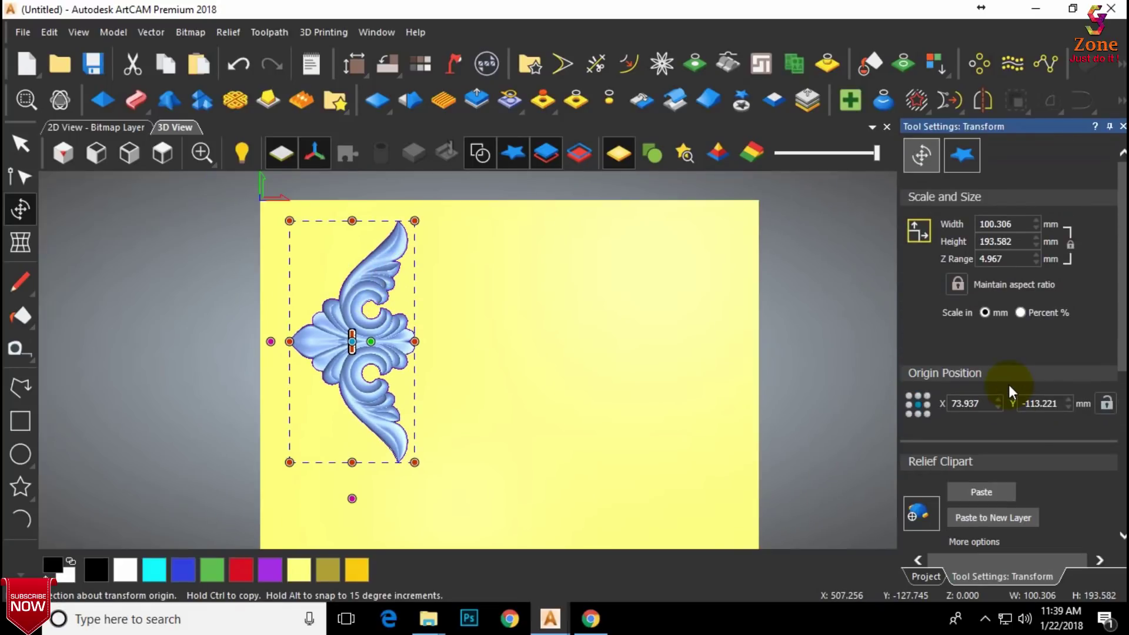
{"action": "left_click", "coordinate": [965, 153]}
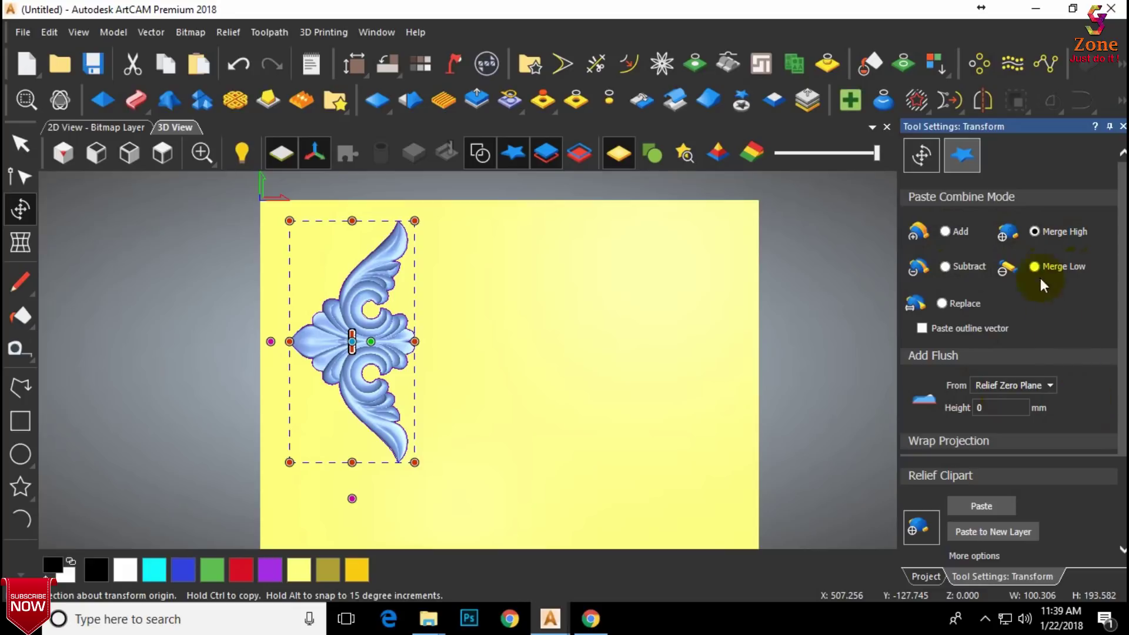
{"action": "left_click", "coordinate": [921, 155]}
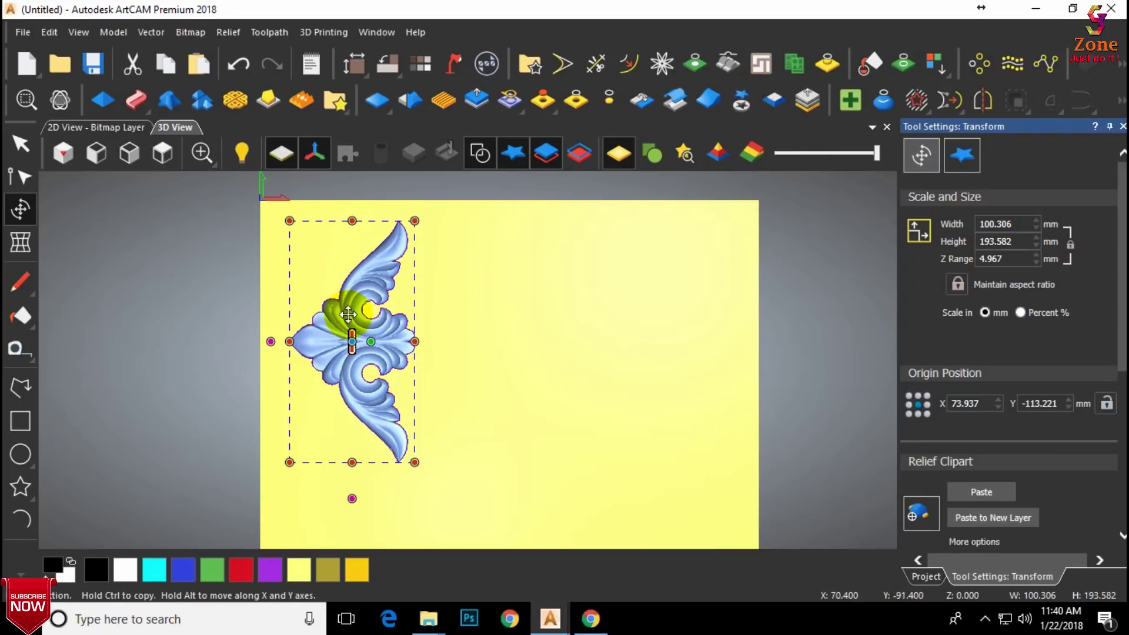
Step: Start the Mirror tool for the selected ornament clipart and return to the untitled ArtCAM window
{"action": "left_click", "coordinate": [925, 578]}
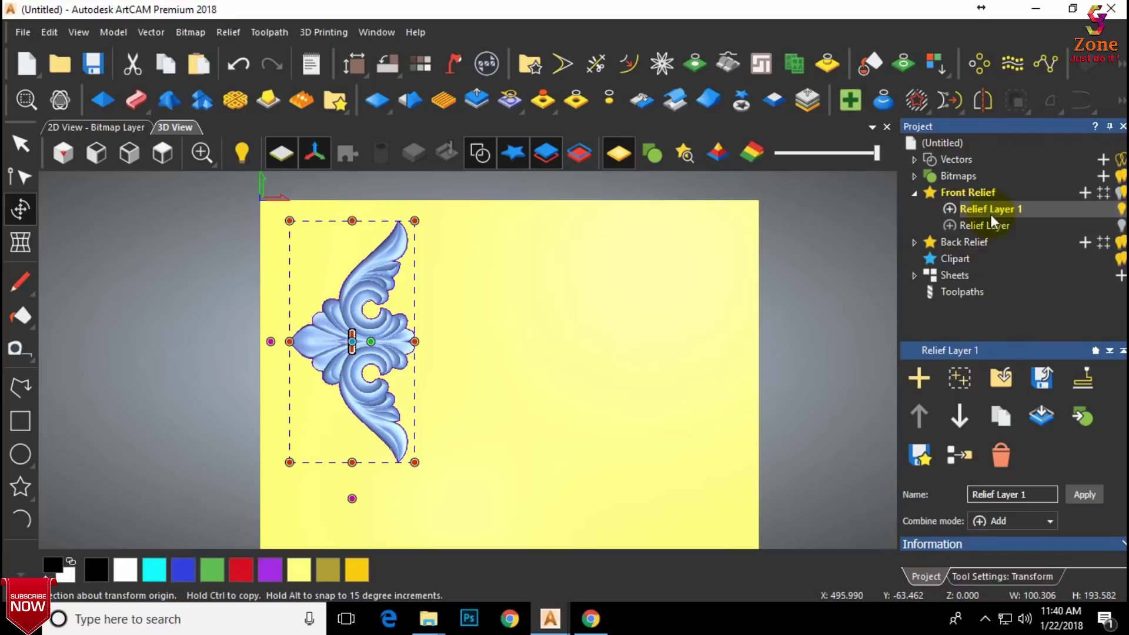
{"action": "left_click", "coordinate": [986, 98]}
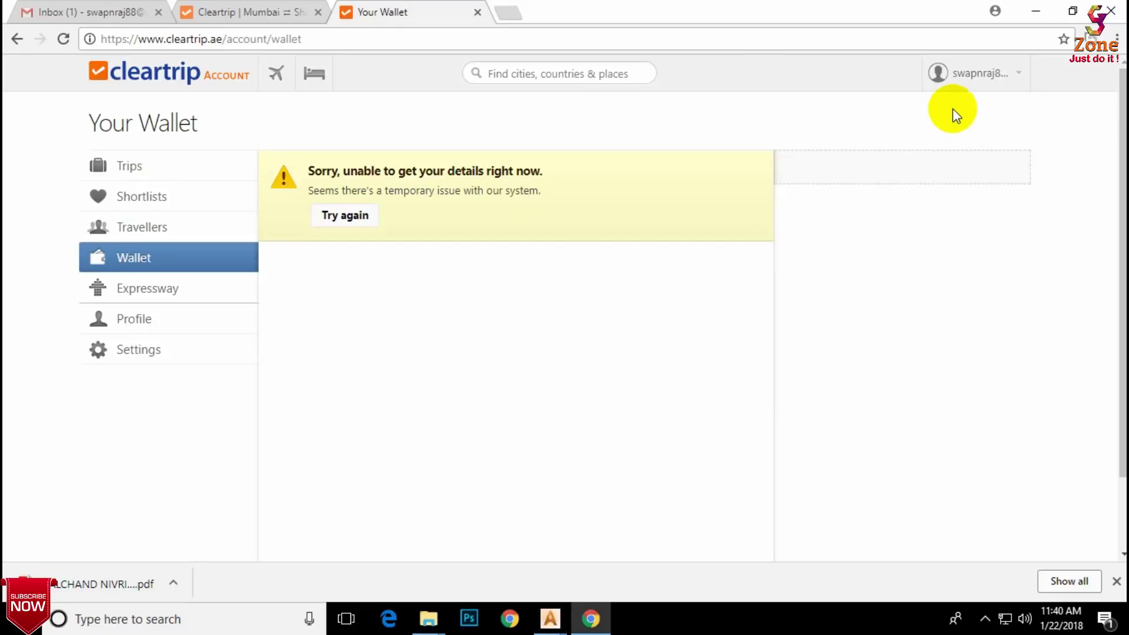
{"action": "mouse_move", "coordinate": [556, 623]}
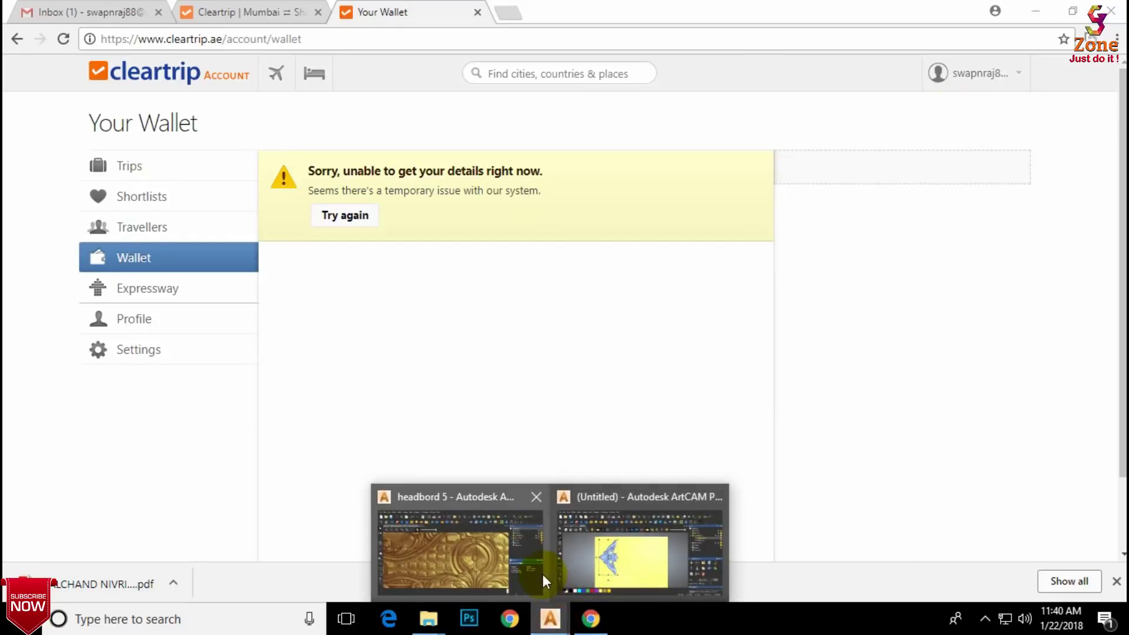
{"action": "left_click", "coordinate": [617, 547]}
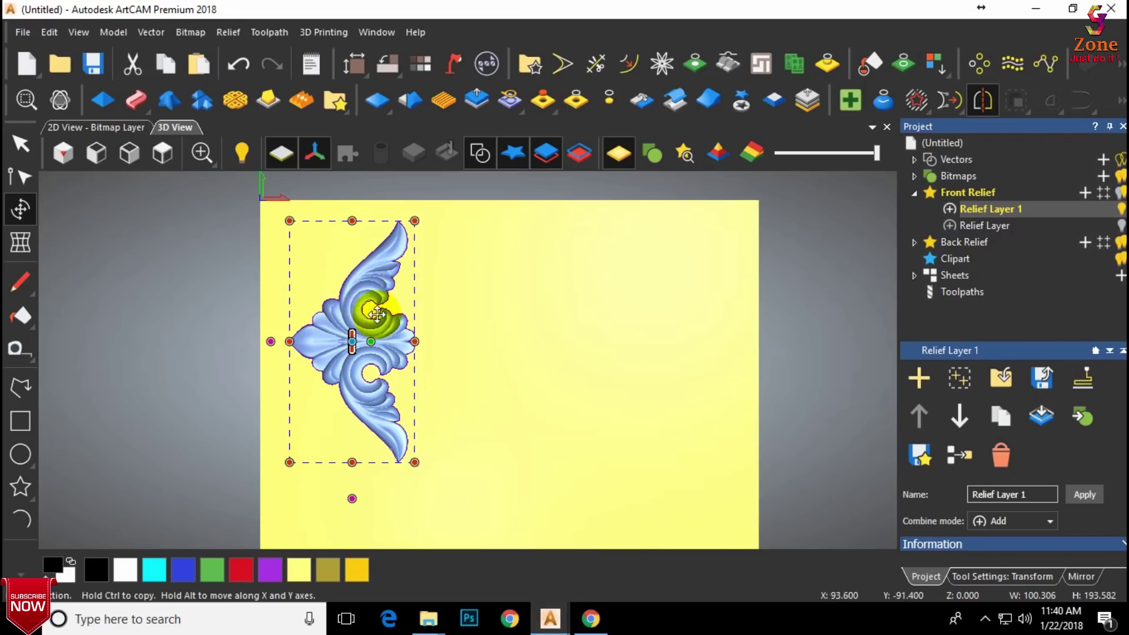
Step: Detach the Mirror settings into a floating window and enlarge it
{"action": "left_click", "coordinate": [989, 104]}
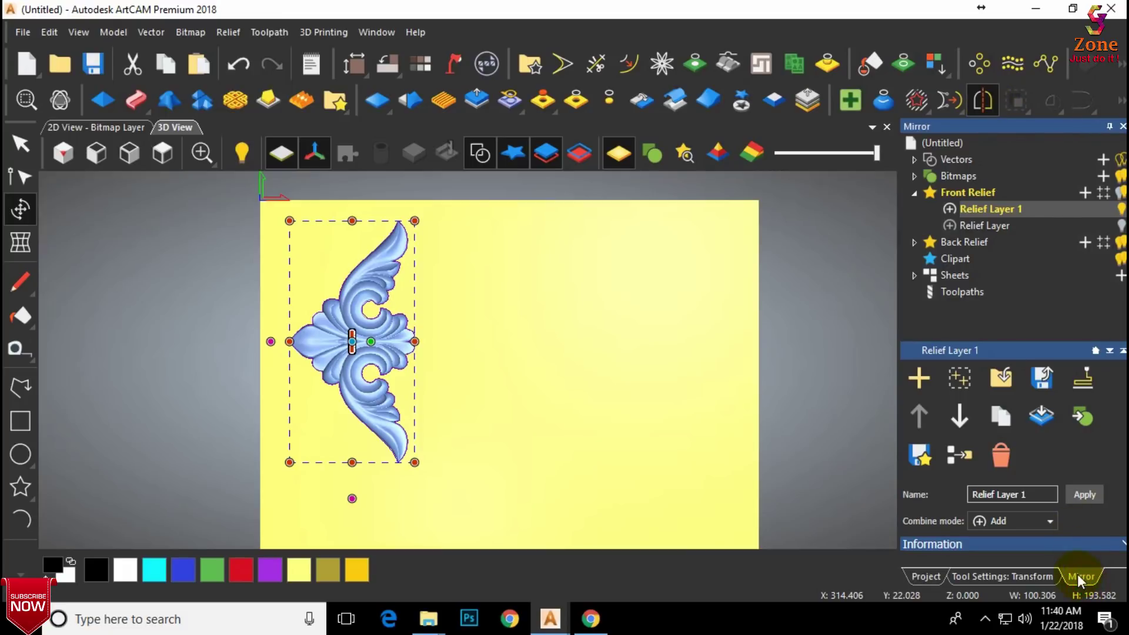
{"action": "left_click", "coordinate": [983, 102]}
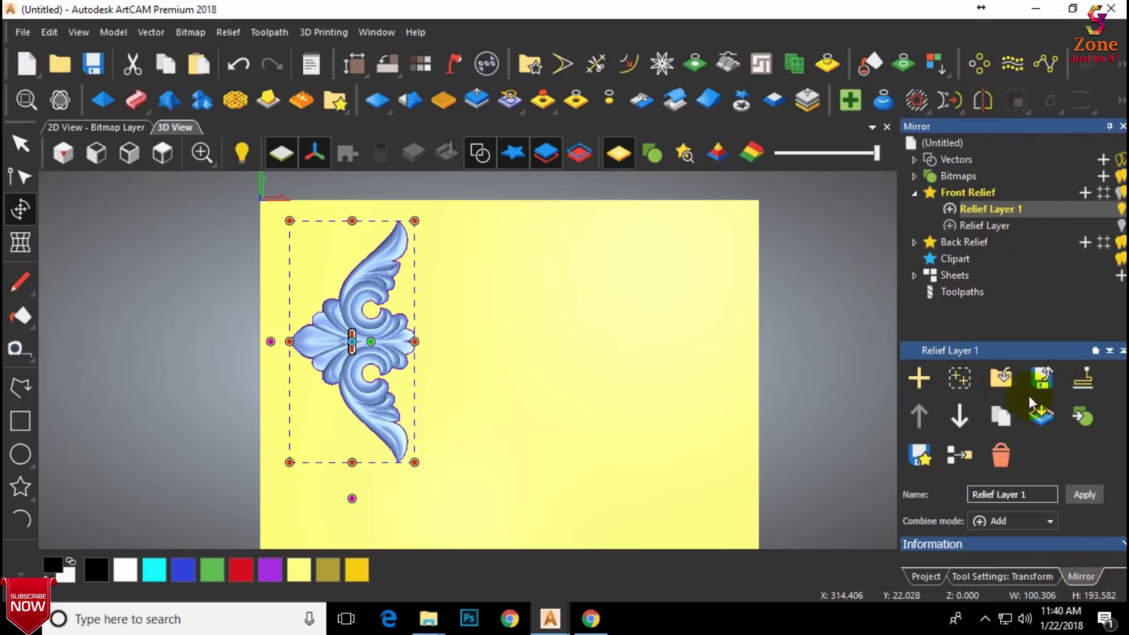
{"action": "left_click_drag", "start_coordinate": [1078, 577], "coordinate": [806, 273]}
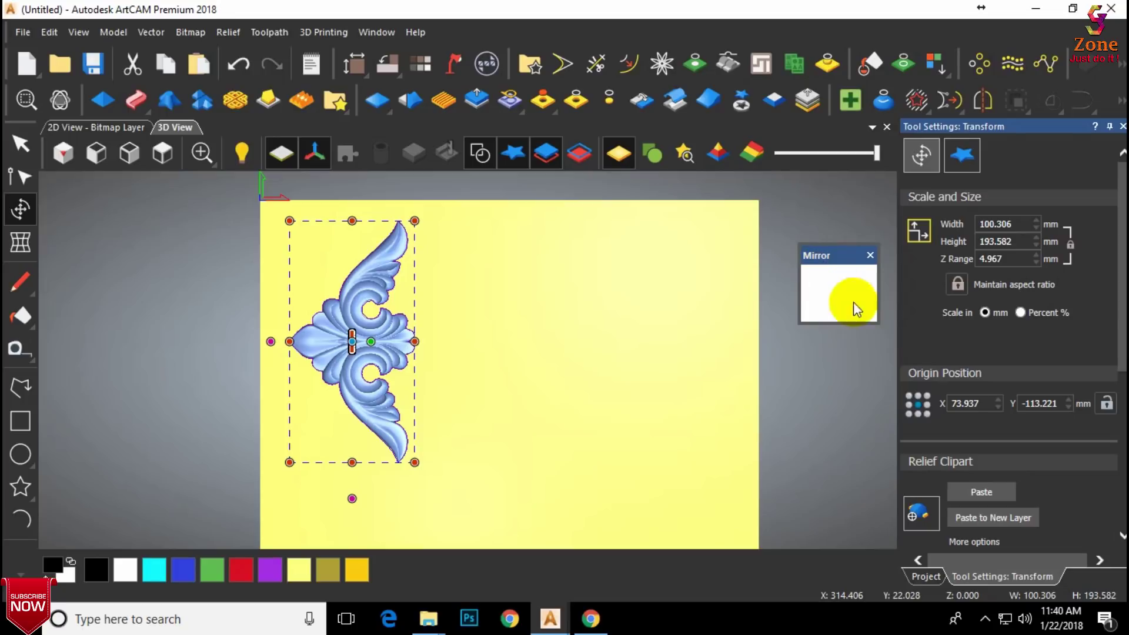
{"action": "left_click_drag", "start_coordinate": [877, 322], "coordinate": [1043, 544]}
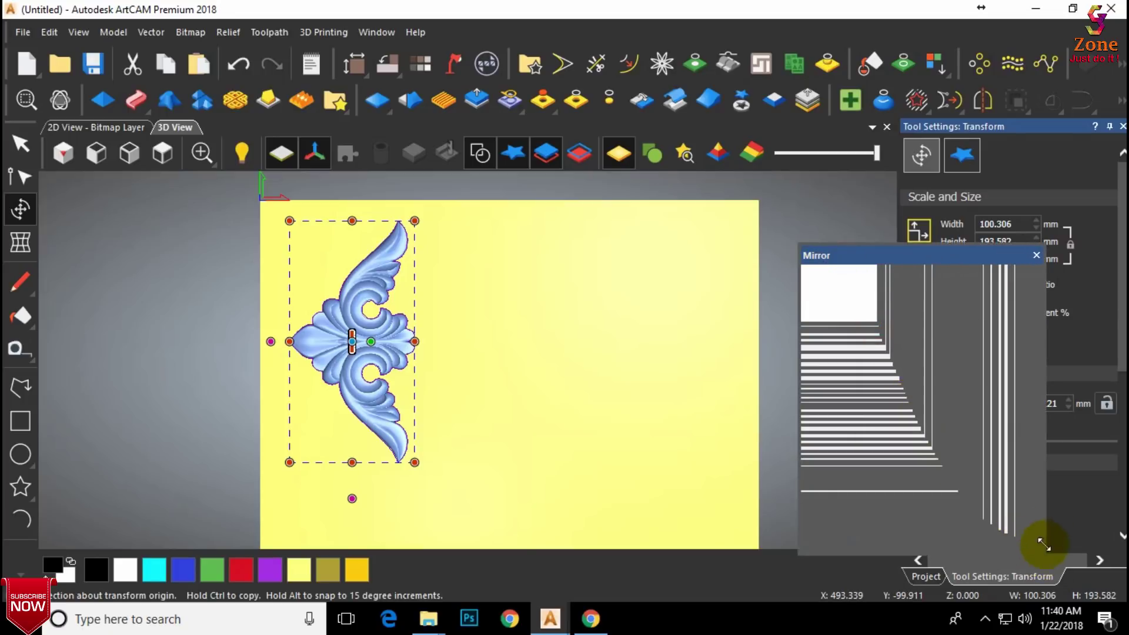
Step: Close the blank floating Mirror settings and reopen the Mirror tool for the selected ornament
{"action": "left_click_drag", "start_coordinate": [916, 256], "coordinate": [870, 149]}
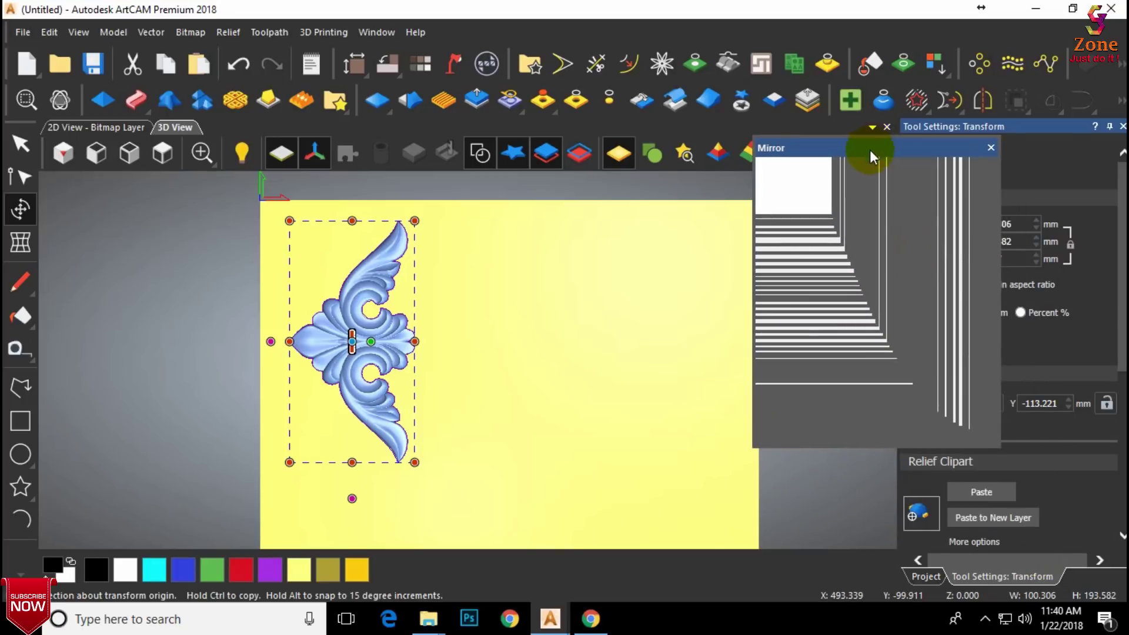
{"action": "left_click", "coordinate": [993, 148]}
{"action": "left_click", "coordinate": [993, 101]}
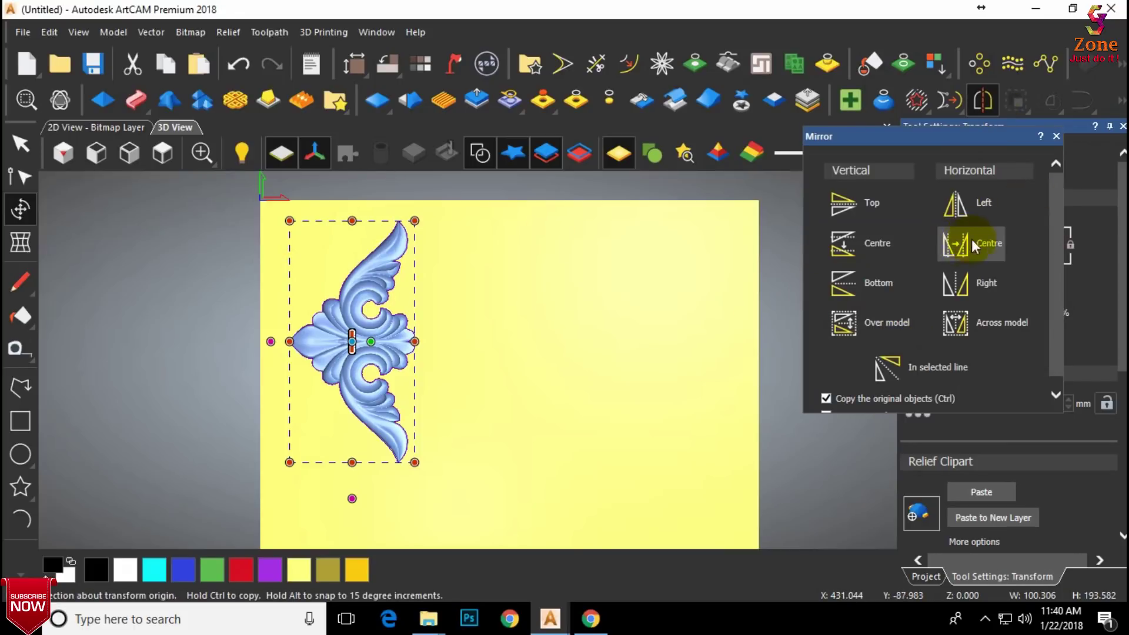
Step: Try mirroring a copy of the ornament horizontally about its centre and about its right side, undoing each attempt
{"action": "left_click", "coordinate": [986, 249]}
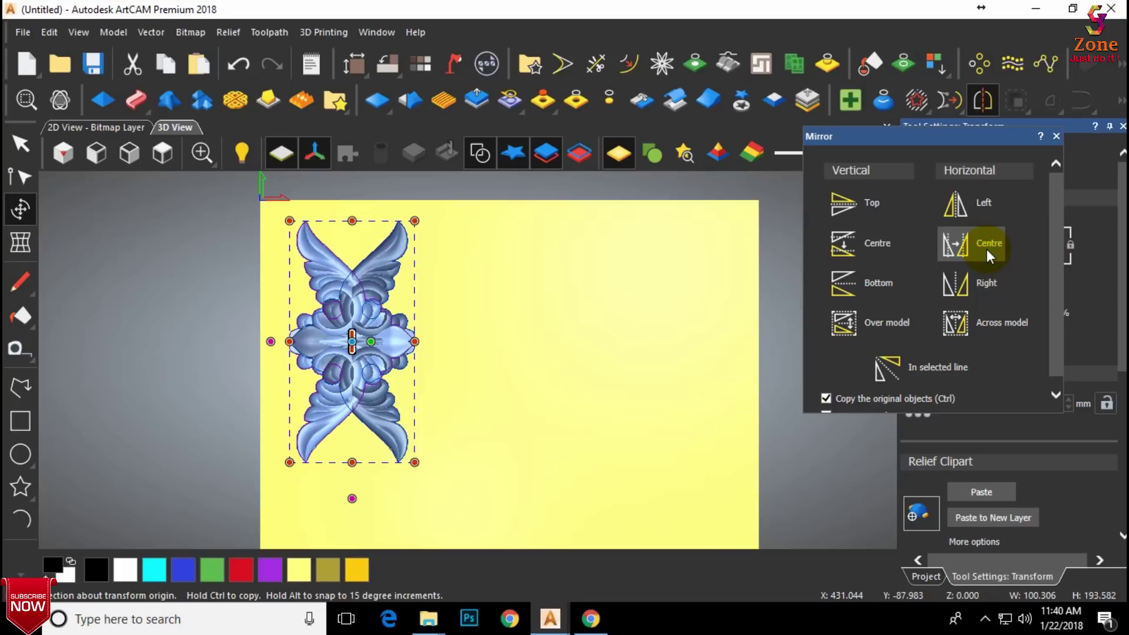
{"action": "key", "text": "ctrl+z"}
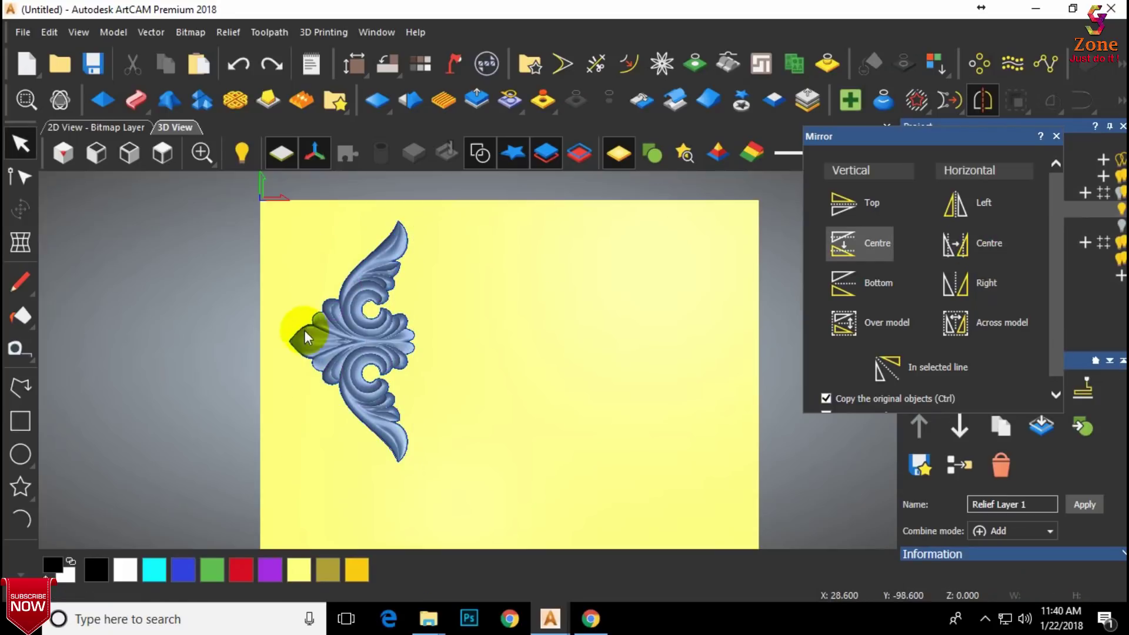
{"action": "left_click", "coordinate": [345, 340]}
{"action": "left_click", "coordinate": [987, 284]}
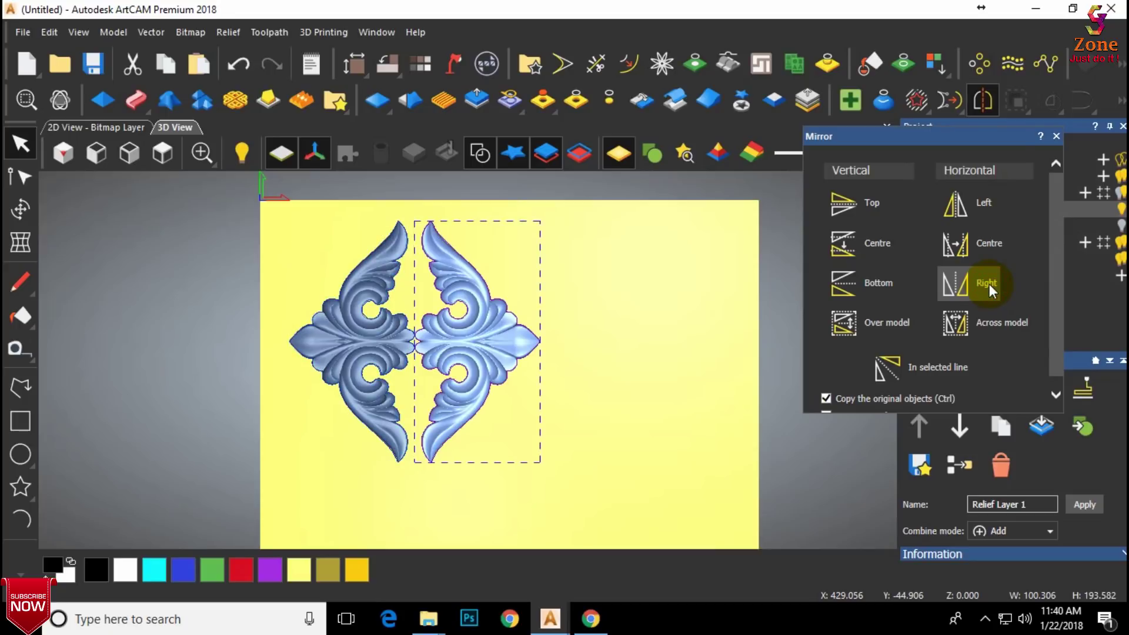
{"action": "key", "text": "ctrl+z"}
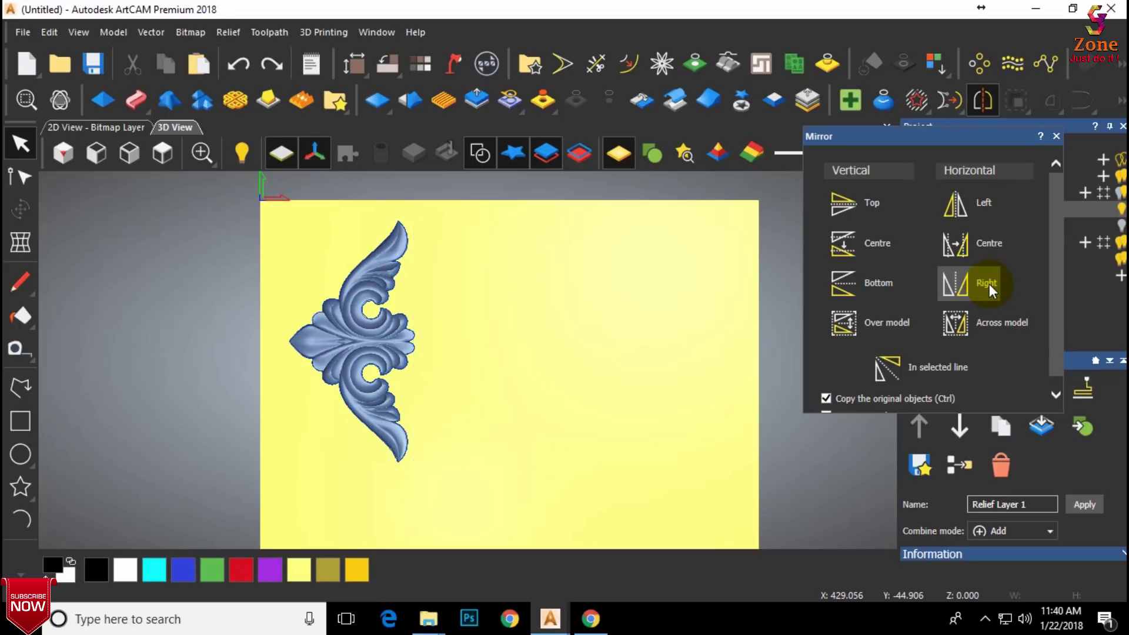
Step: Mirror copies of the ornament across and over the model so each quarter holds one, and close the Mirror settings
{"action": "left_click", "coordinate": [360, 297]}
{"action": "left_click", "coordinate": [1016, 331]}
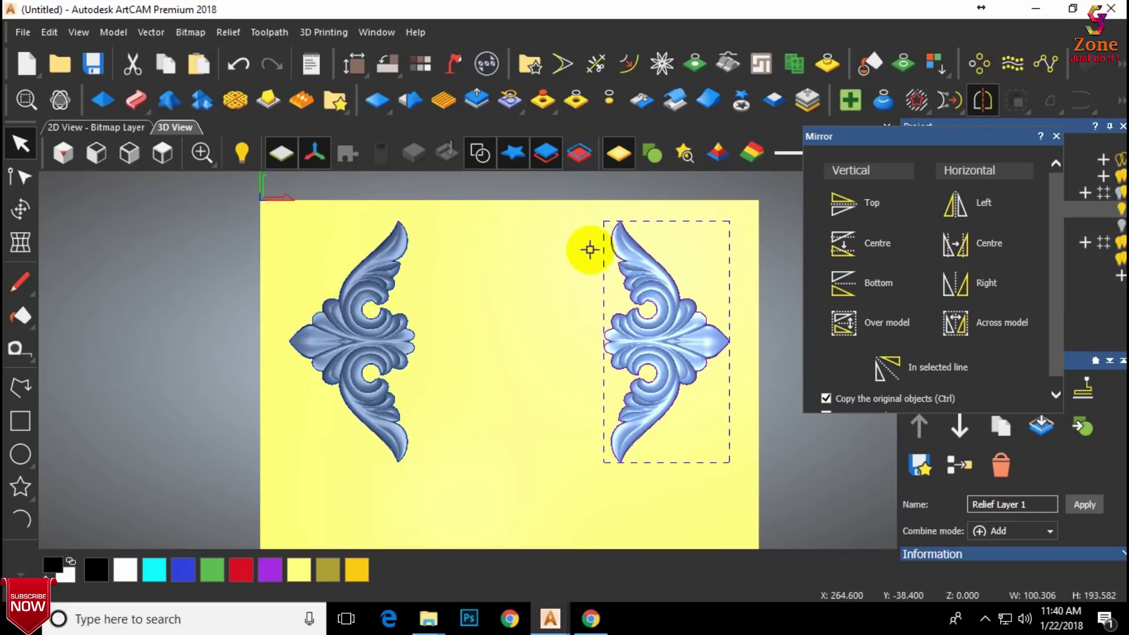
{"action": "scroll", "coordinate": [549, 335], "scroll_direction": "down", "scroll_amount": 3}
{"action": "scroll", "coordinate": [559, 413], "scroll_direction": "up", "scroll_amount": 1}
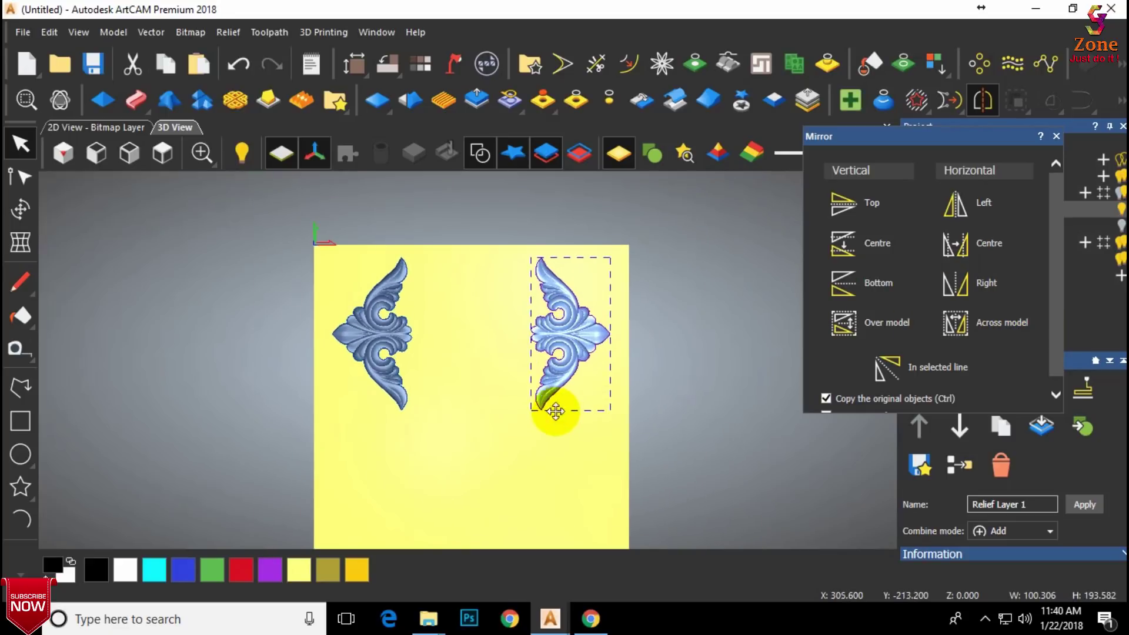
{"action": "left_click", "coordinate": [900, 332]}
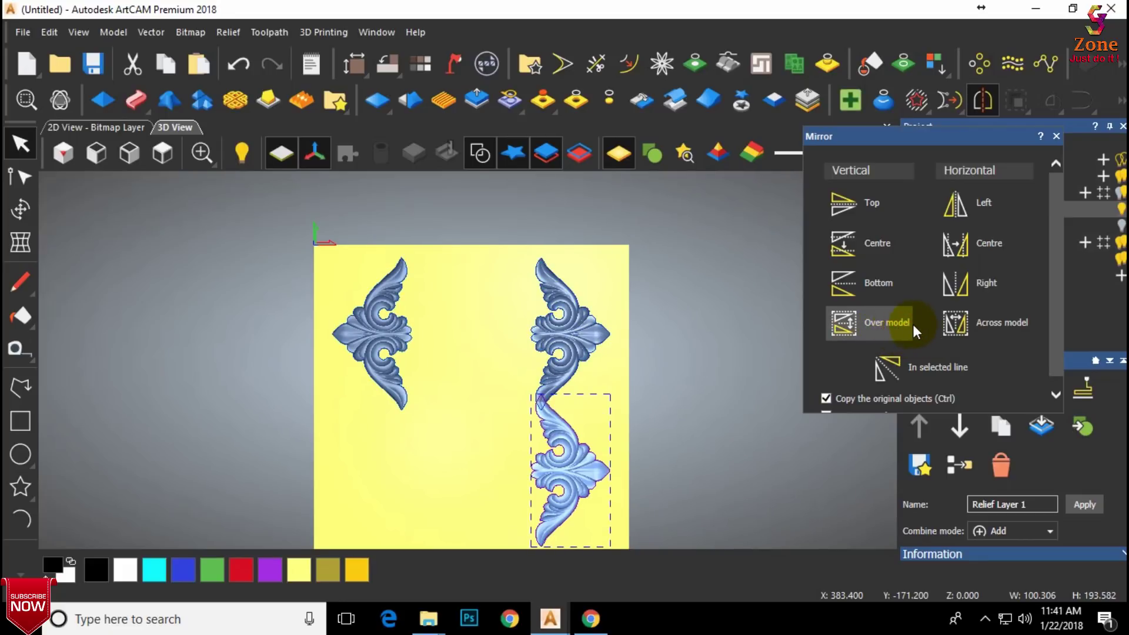
{"action": "left_click", "coordinate": [965, 332]}
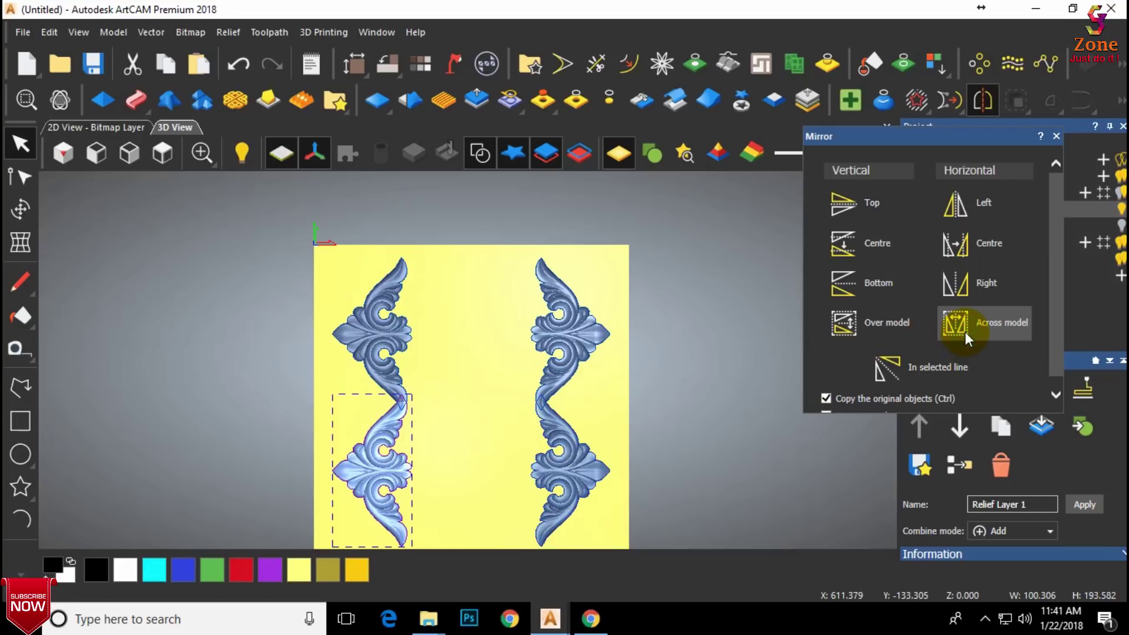
{"action": "left_click", "coordinate": [1056, 136]}
Step: Deselect the ornament and examine the overlapping joints between the upper and lower ornaments
{"action": "scroll", "coordinate": [443, 418], "scroll_direction": "down", "scroll_amount": 2}
{"action": "scroll", "coordinate": [429, 408], "scroll_direction": "up", "scroll_amount": 2}
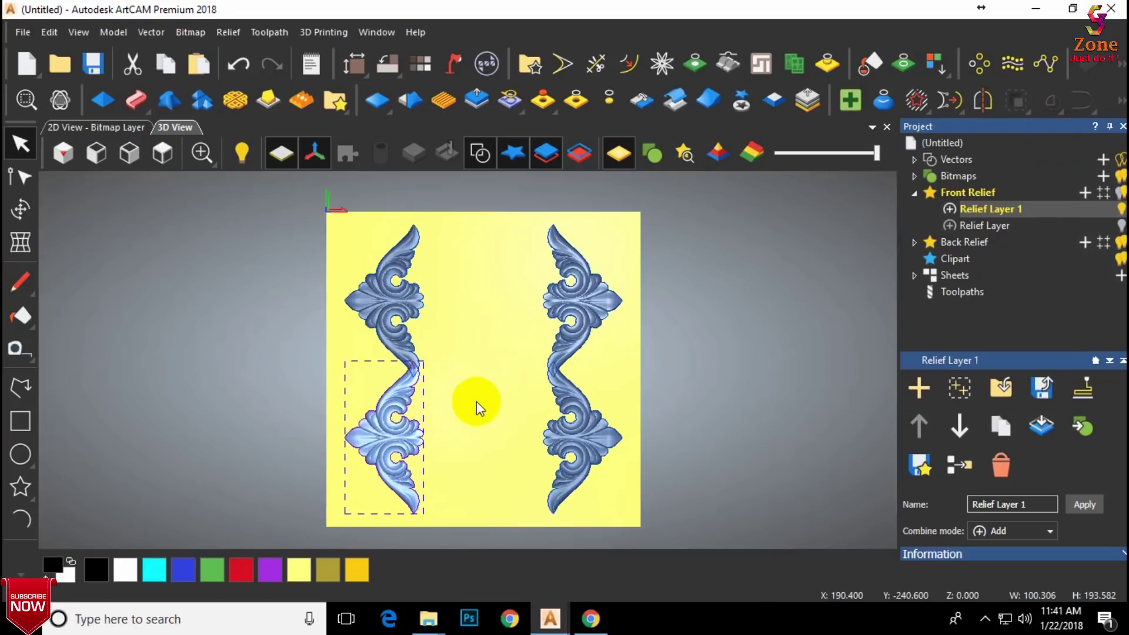
{"action": "left_click", "coordinate": [476, 401]}
{"action": "scroll", "coordinate": [447, 370], "scroll_direction": "up", "scroll_amount": 2}
{"action": "scroll", "coordinate": [446, 370], "scroll_direction": "up", "scroll_amount": 4}
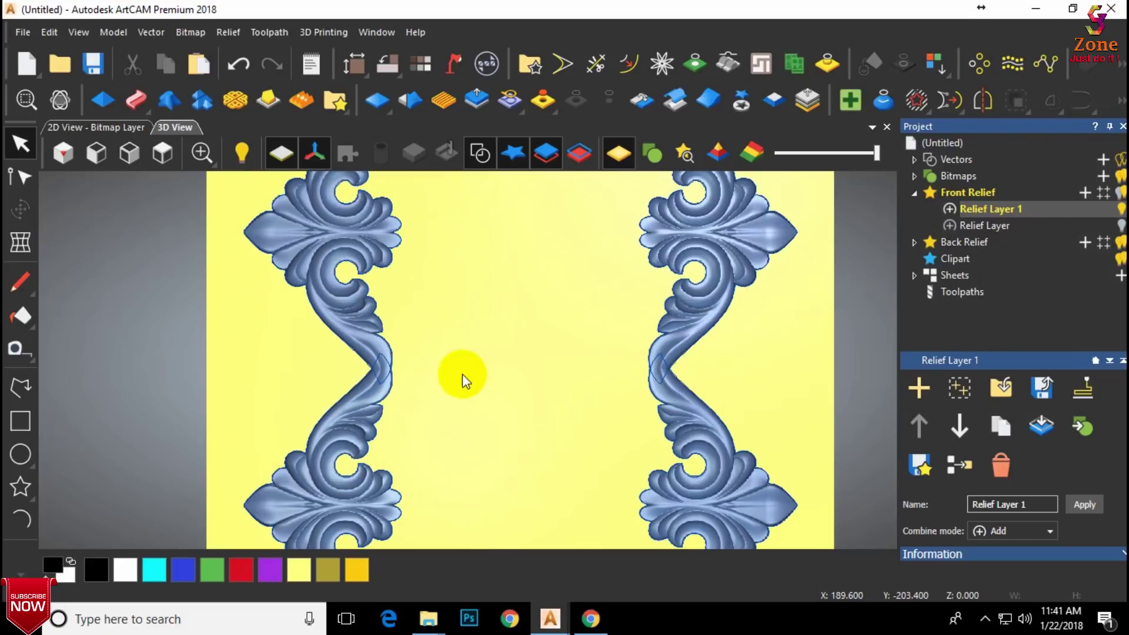
{"action": "scroll", "coordinate": [400, 341], "scroll_direction": "up", "scroll_amount": 2}
{"action": "scroll", "coordinate": [433, 270], "scroll_direction": "down", "scroll_amount": 2}
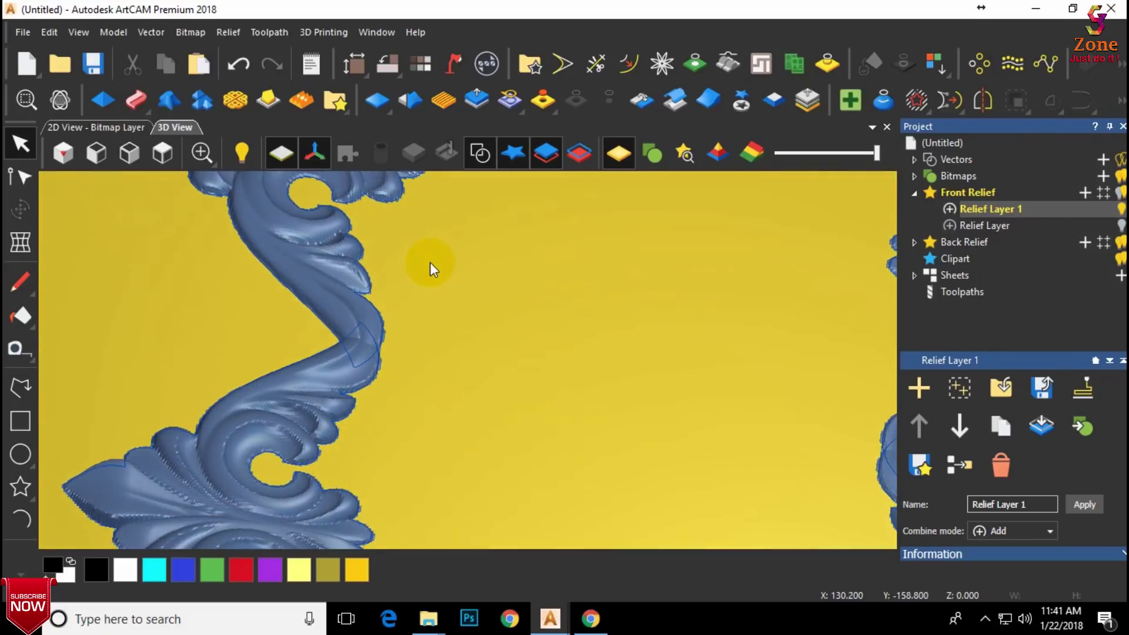
{"action": "scroll", "coordinate": [449, 378], "scroll_direction": "down", "scroll_amount": 3}
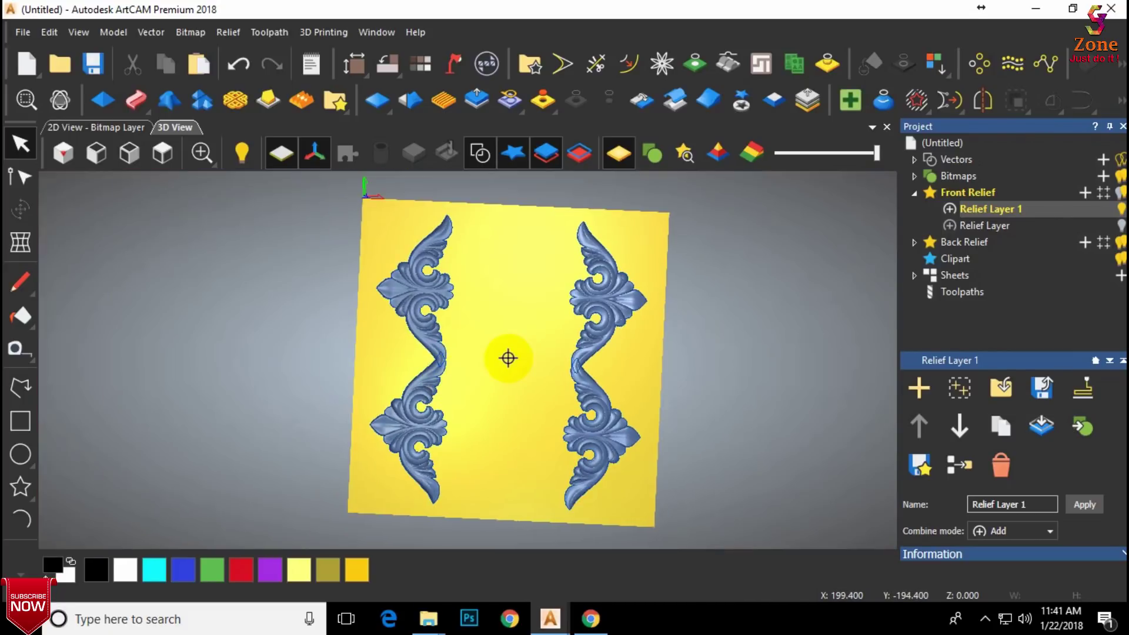
{"action": "scroll", "coordinate": [506, 355], "scroll_direction": "up", "scroll_amount": 2}
Step: Select all four ornaments, open their paste combine options and paste them onto Relief Layer 1
{"action": "left_click_drag", "start_coordinate": [672, 214], "coordinate": [668, 350]}
{"action": "left_click_drag", "start_coordinate": [590, 476], "coordinate": [379, 478]}
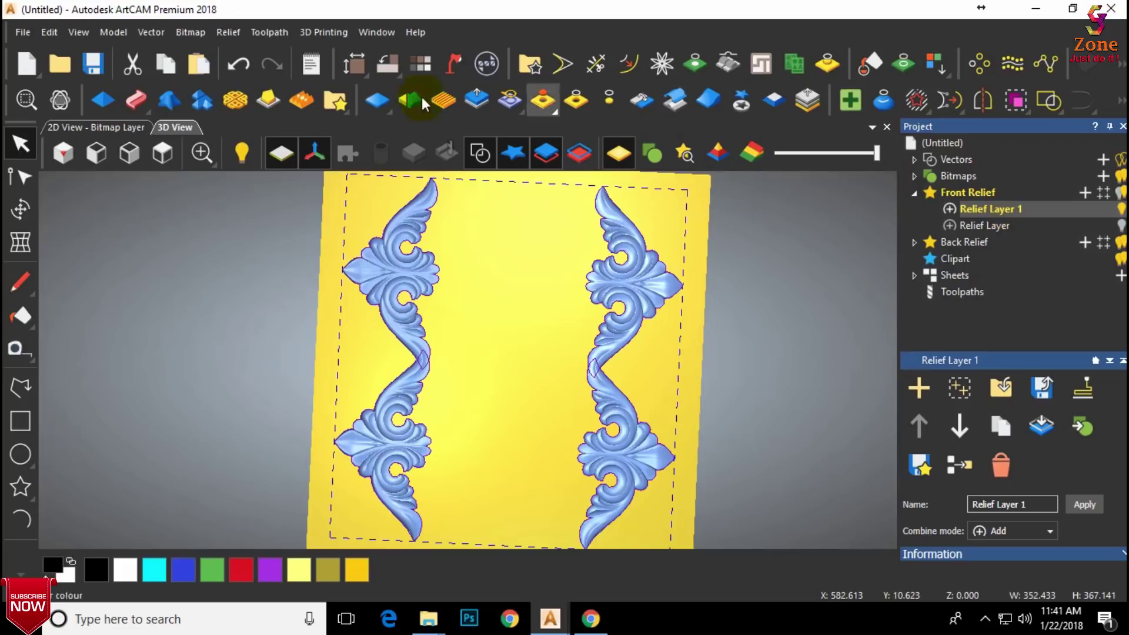
{"action": "left_click", "coordinate": [21, 215]}
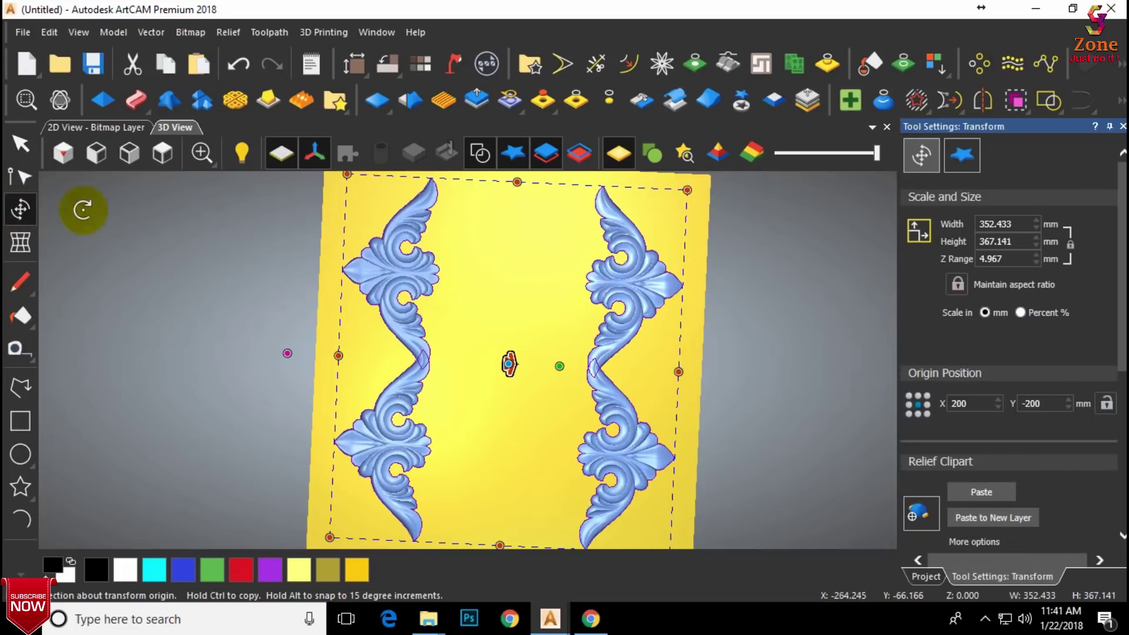
{"action": "scroll", "coordinate": [1021, 474], "scroll_direction": "down", "scroll_amount": 2}
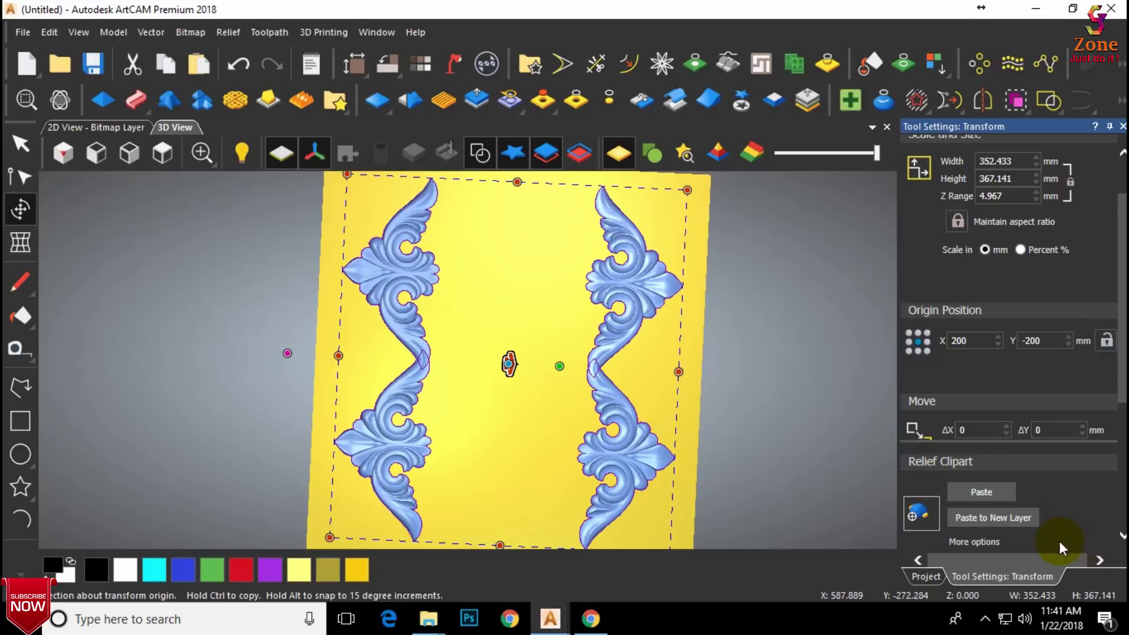
{"action": "left_click", "coordinate": [990, 544]}
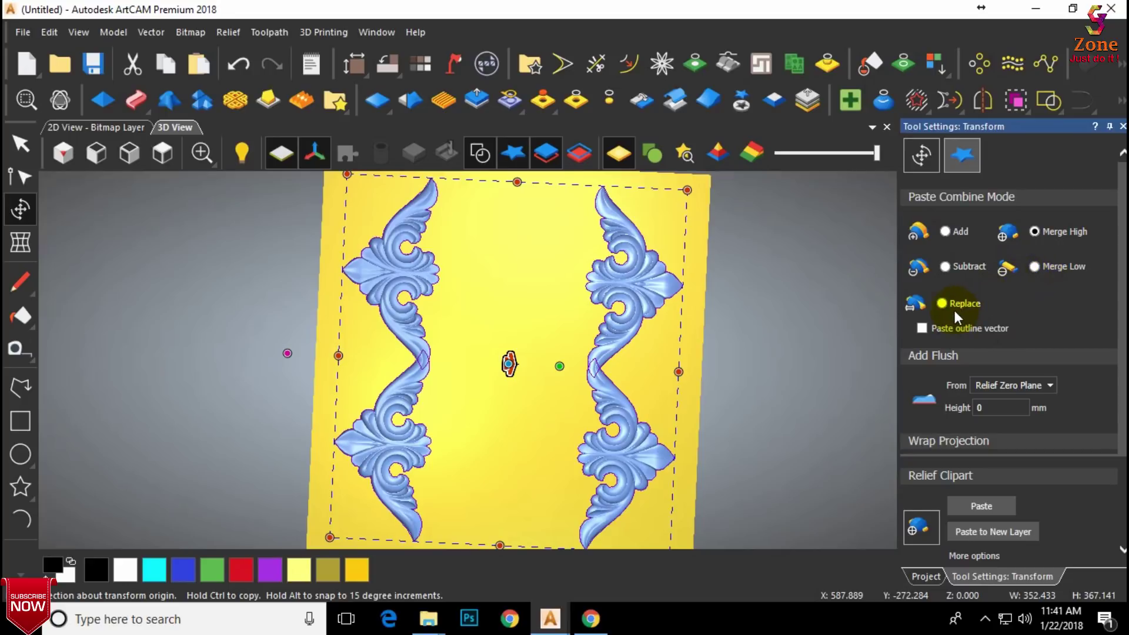
{"action": "left_click", "coordinate": [982, 504]}
{"action": "left_click", "coordinate": [862, 431]}
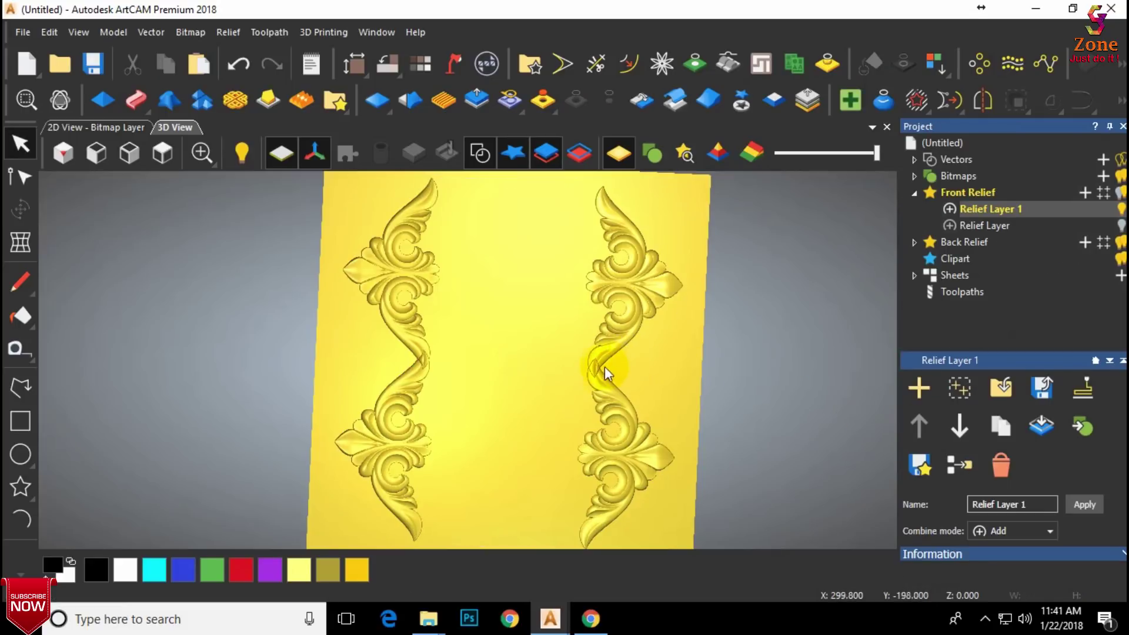
Step: Check the overlapping joint in the pasted relief and undo the paste
{"action": "scroll", "coordinate": [595, 378], "scroll_direction": "up", "scroll_amount": 5}
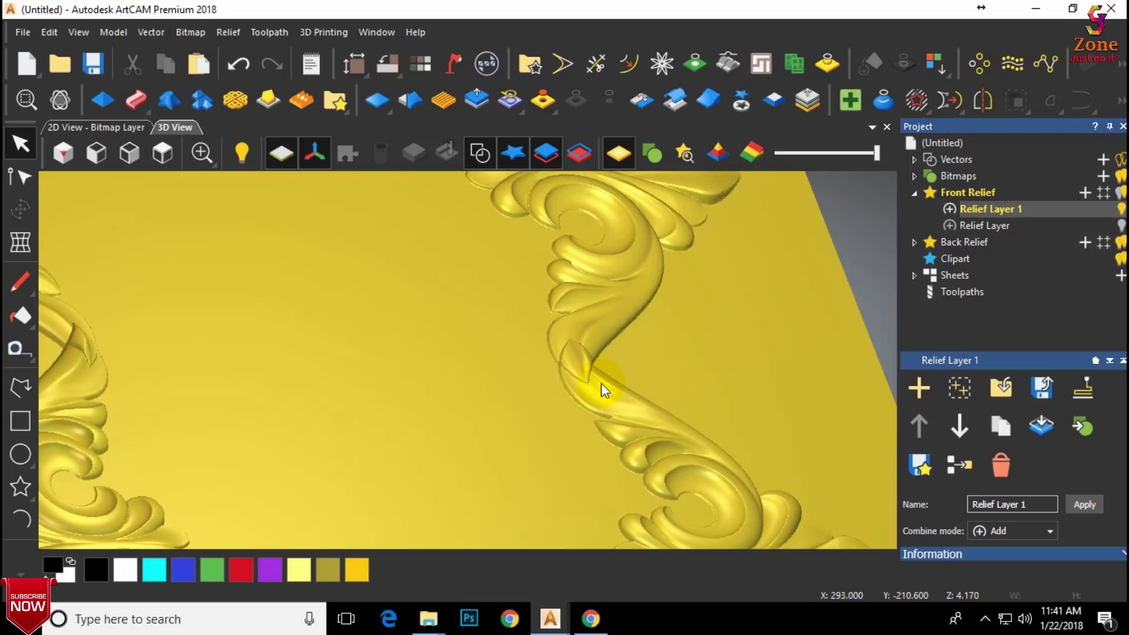
{"action": "key", "text": "ctrl+z"}
{"action": "scroll", "coordinate": [597, 383], "scroll_direction": "down", "scroll_amount": 5}
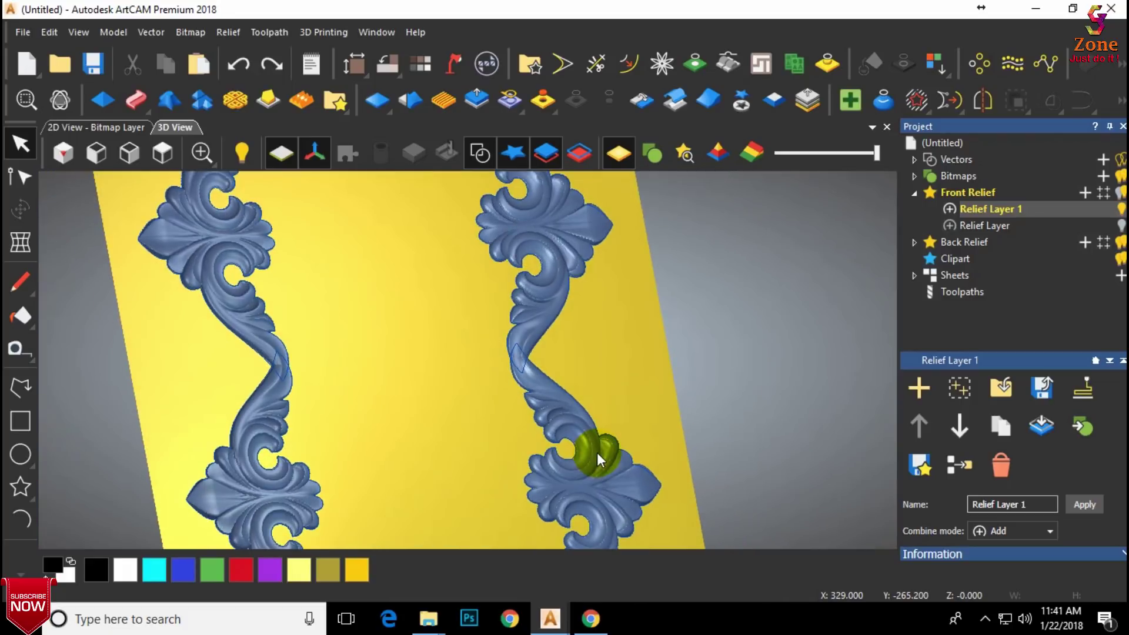
Step: Select all four clipart ornaments again in top view and set their paste combine mode to Merge High
{"action": "scroll", "coordinate": [594, 383], "scroll_direction": "down", "scroll_amount": 3}
{"action": "left_click", "coordinate": [554, 218]}
{"action": "left_click_drag", "start_coordinate": [553, 412], "coordinate": [372, 500]}
{"action": "left_click", "coordinate": [163, 153]}
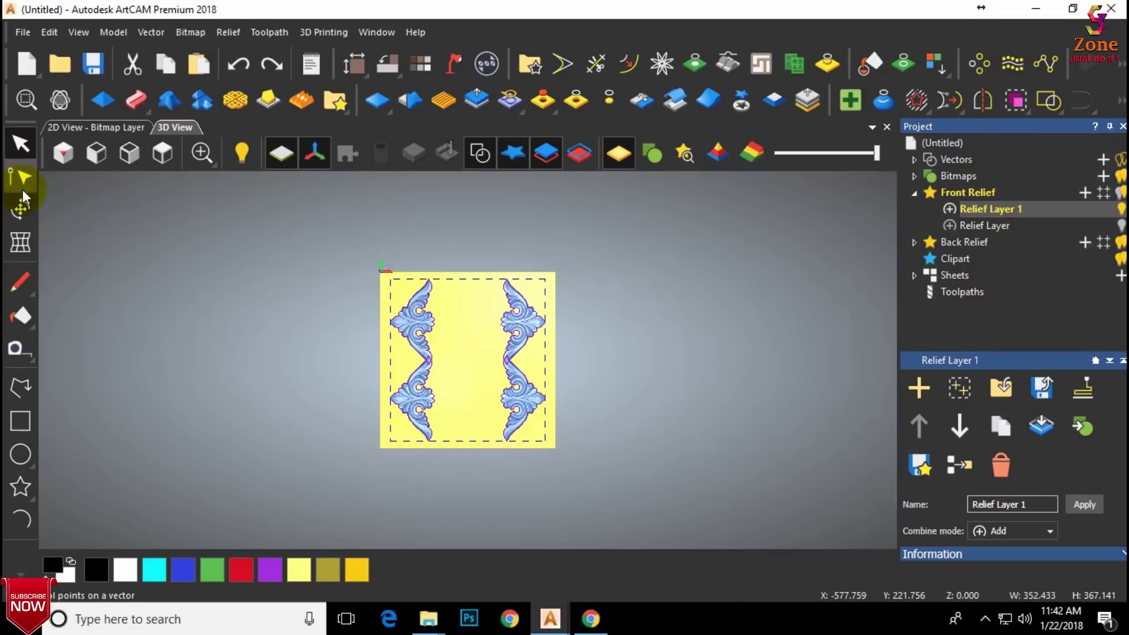
{"action": "left_click", "coordinate": [20, 209]}
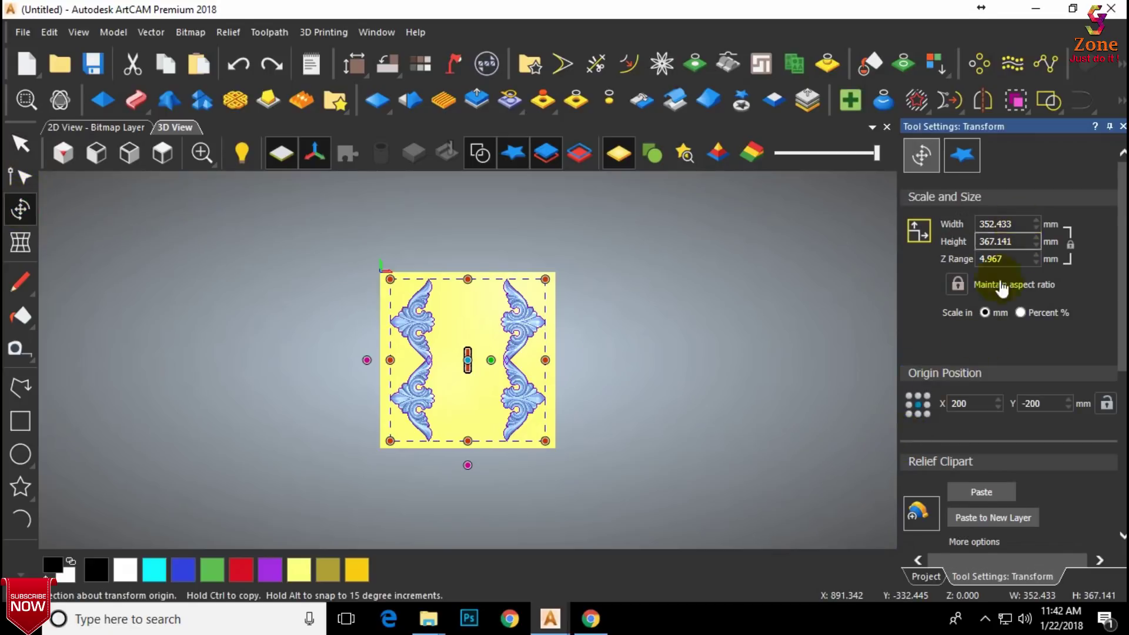
{"action": "left_click", "coordinate": [973, 542]}
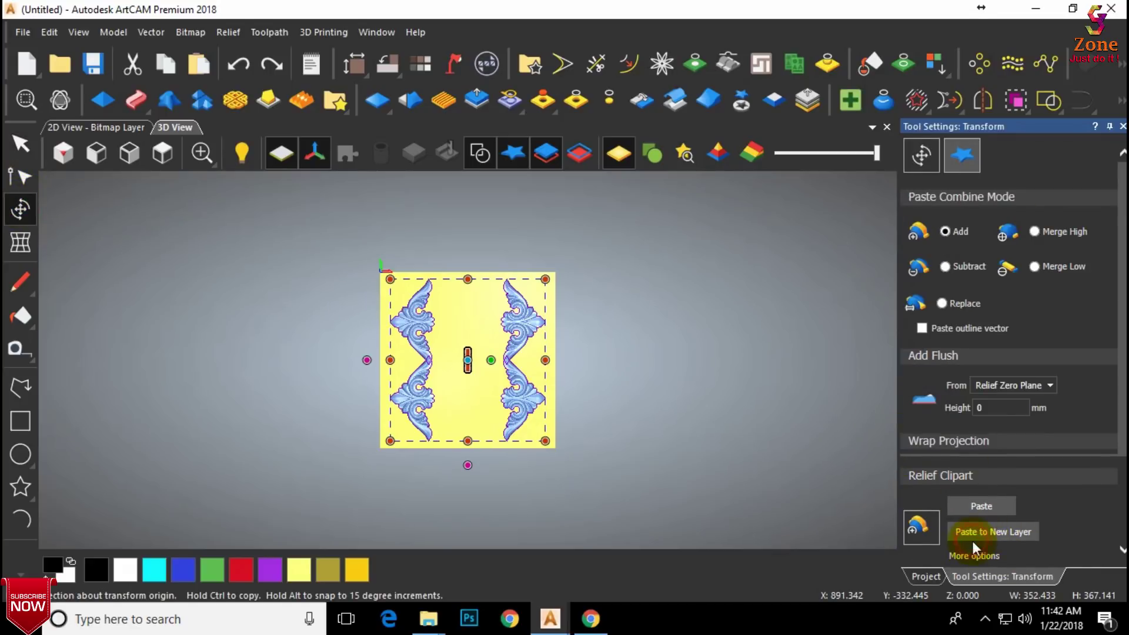
{"action": "left_click", "coordinate": [1033, 231]}
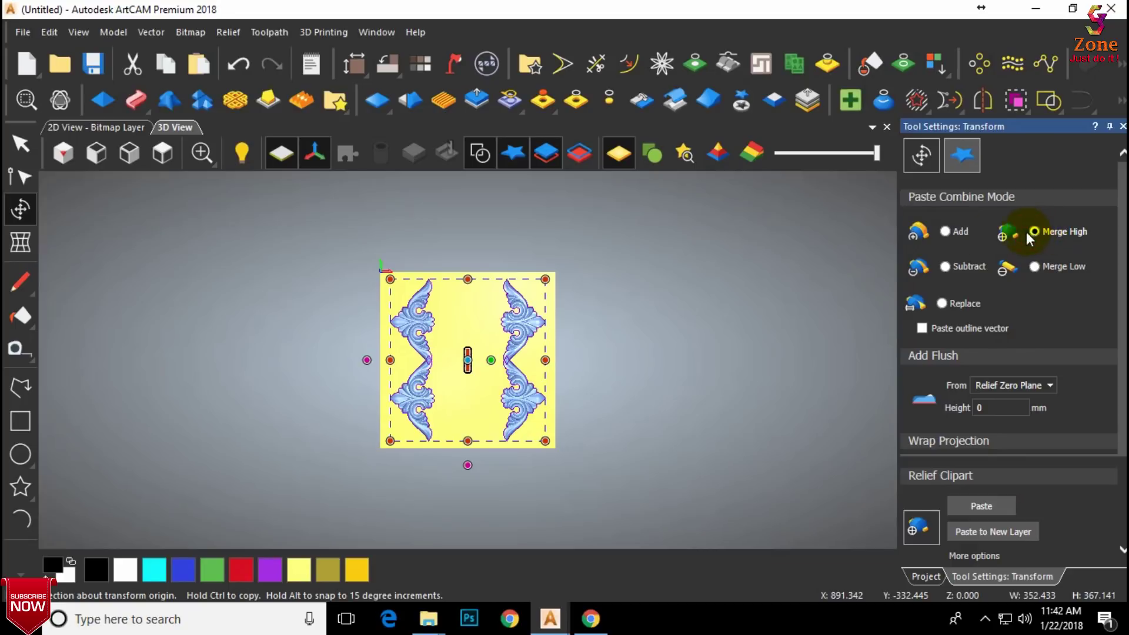
Step: Paste the four ornaments onto Relief Layer 1 with their outline vectors and an Add Flush height of 5 mm
{"action": "scroll", "coordinate": [525, 381], "scroll_direction": "up", "scroll_amount": 2}
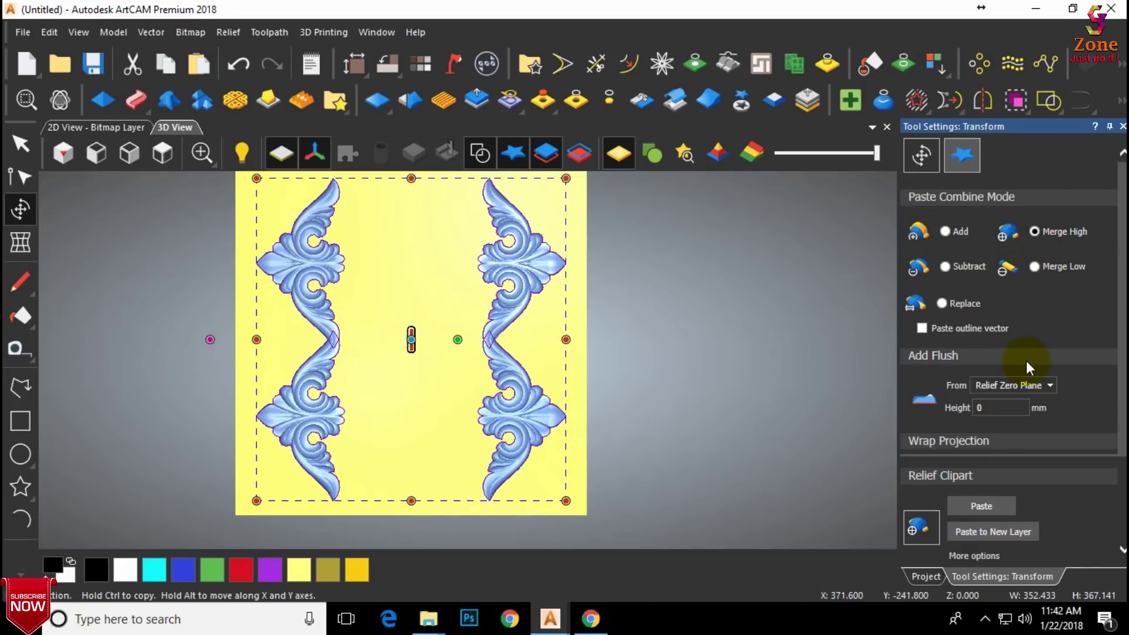
{"action": "scroll", "coordinate": [1008, 336], "scroll_direction": "down", "scroll_amount": 2}
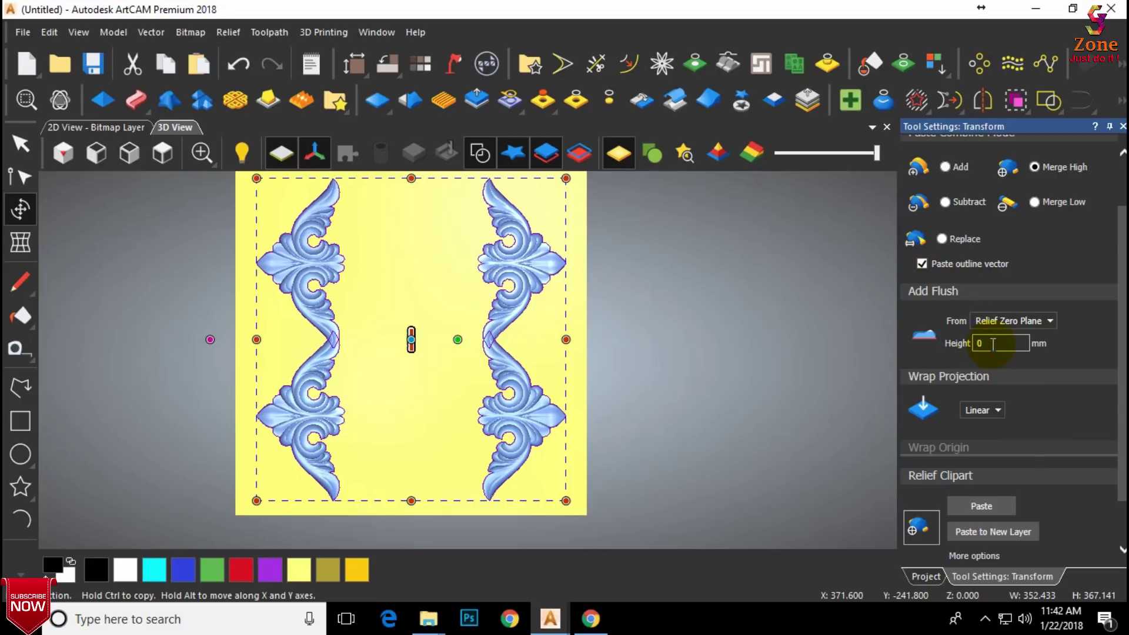
{"action": "type", "text": "5"}
{"action": "left_click", "coordinate": [998, 507]}
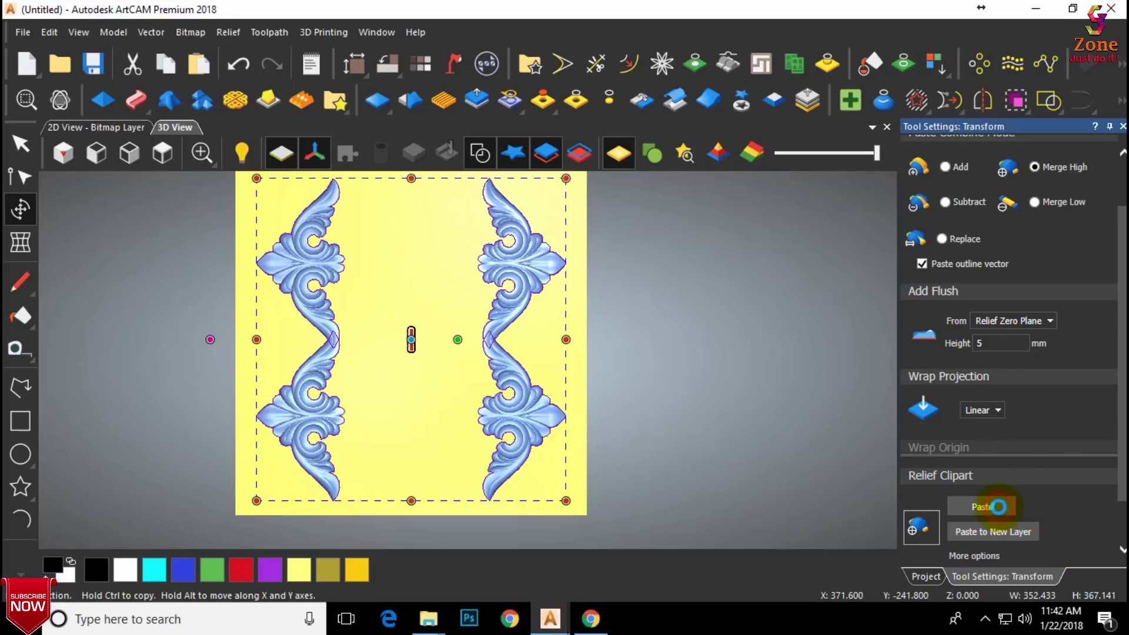
Step: Examine the joint and side walls of the pasted relief ornaments and hide the vectors in the 3D view
{"action": "scroll", "coordinate": [503, 348], "scroll_direction": "up", "scroll_amount": 3}
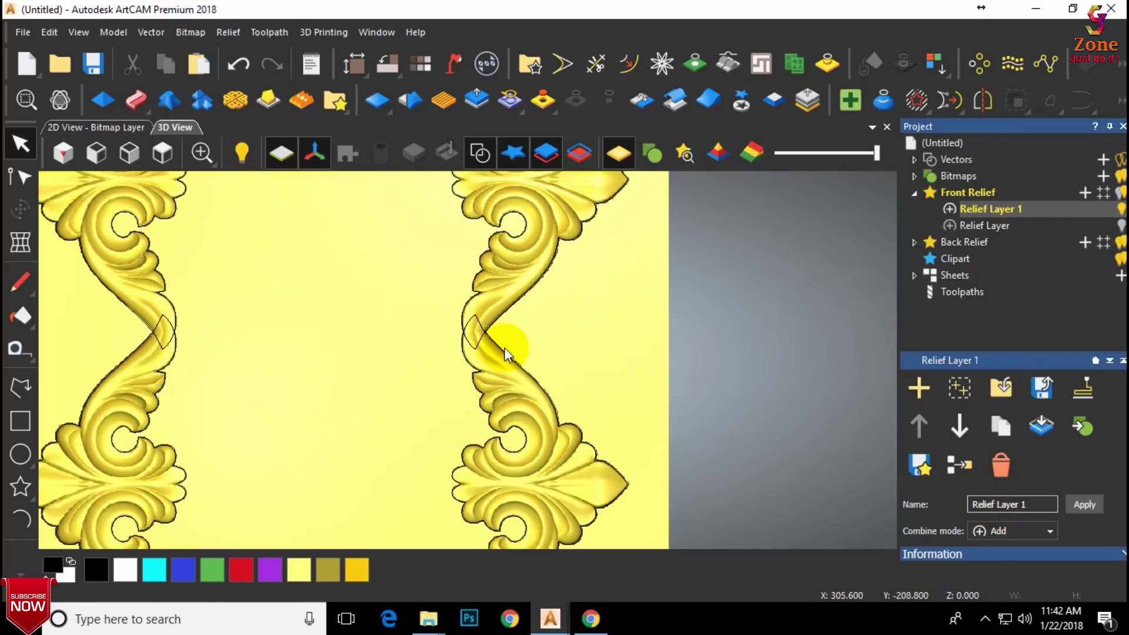
{"action": "scroll", "coordinate": [500, 348], "scroll_direction": "up", "scroll_amount": 1}
{"action": "left_click", "coordinate": [478, 154]}
{"action": "left_click_drag", "start_coordinate": [454, 335], "coordinate": [481, 353]}
{"action": "scroll", "coordinate": [479, 353], "scroll_direction": "up", "scroll_amount": 2}
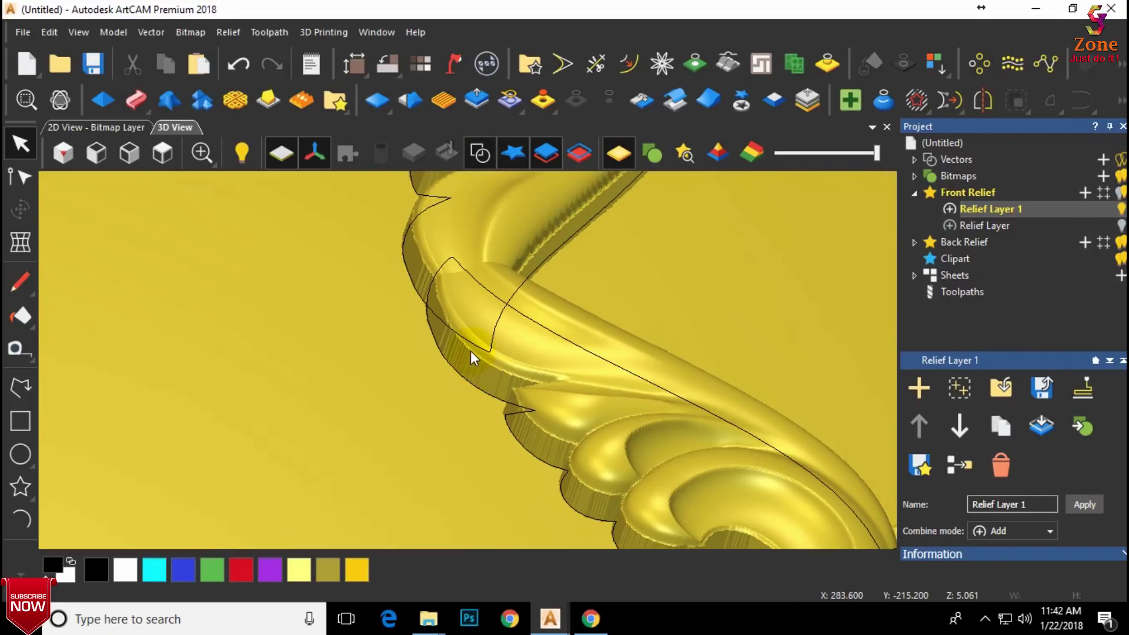
{"action": "scroll", "coordinate": [464, 358], "scroll_direction": "down", "scroll_amount": 4}
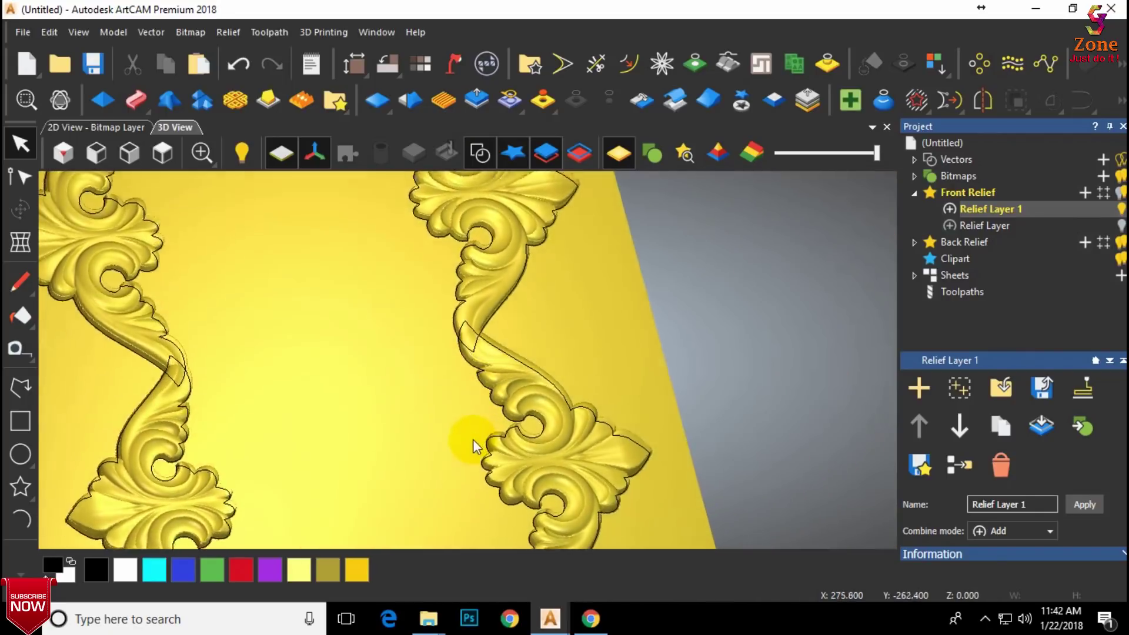
{"action": "left_click_drag", "start_coordinate": [534, 378], "coordinate": [484, 389]}
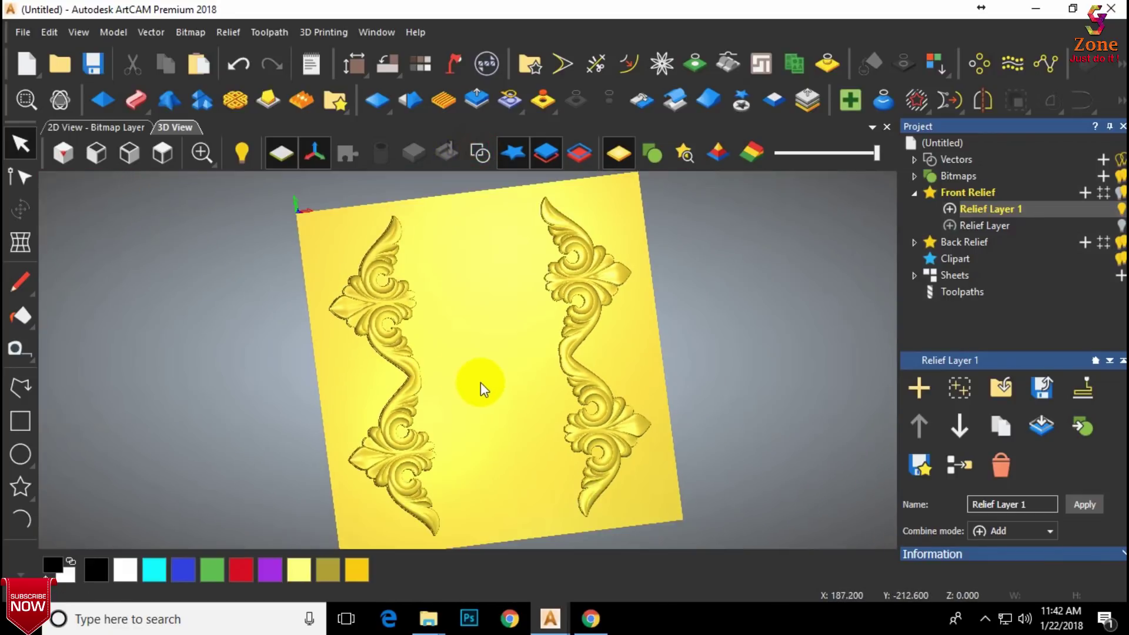
Step: Undo the raised Merge High paste and inspect the joint between the restored clipart ornaments
{"action": "key", "text": "ctrl+z"}
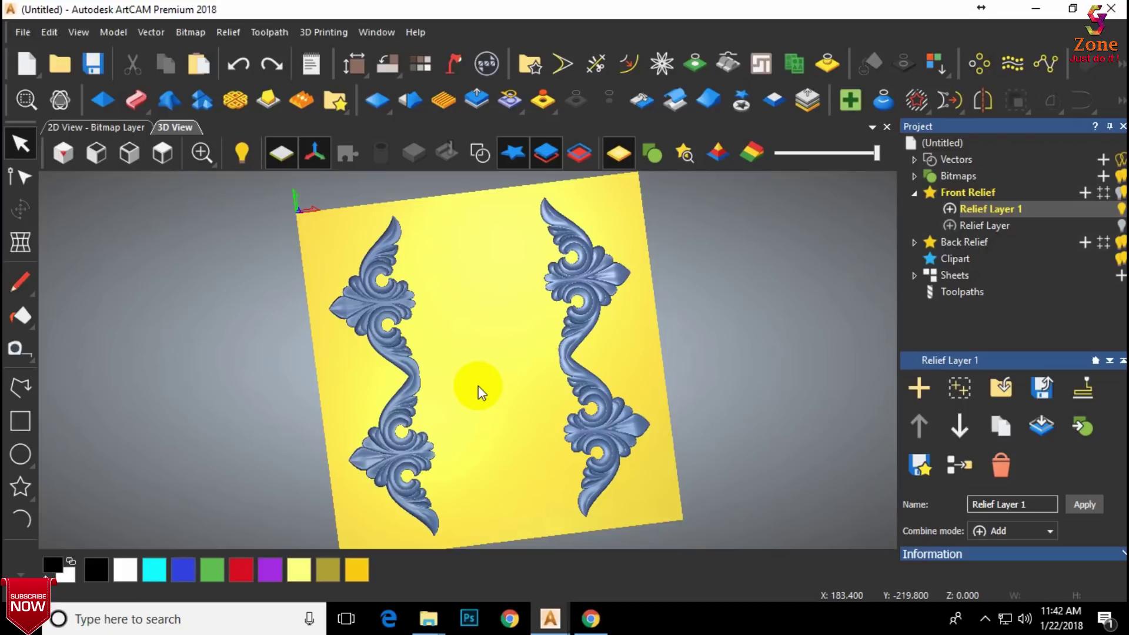
{"action": "scroll", "coordinate": [534, 350], "scroll_direction": "up", "scroll_amount": 5}
{"action": "left_click_drag", "start_coordinate": [534, 350], "coordinate": [514, 376]}
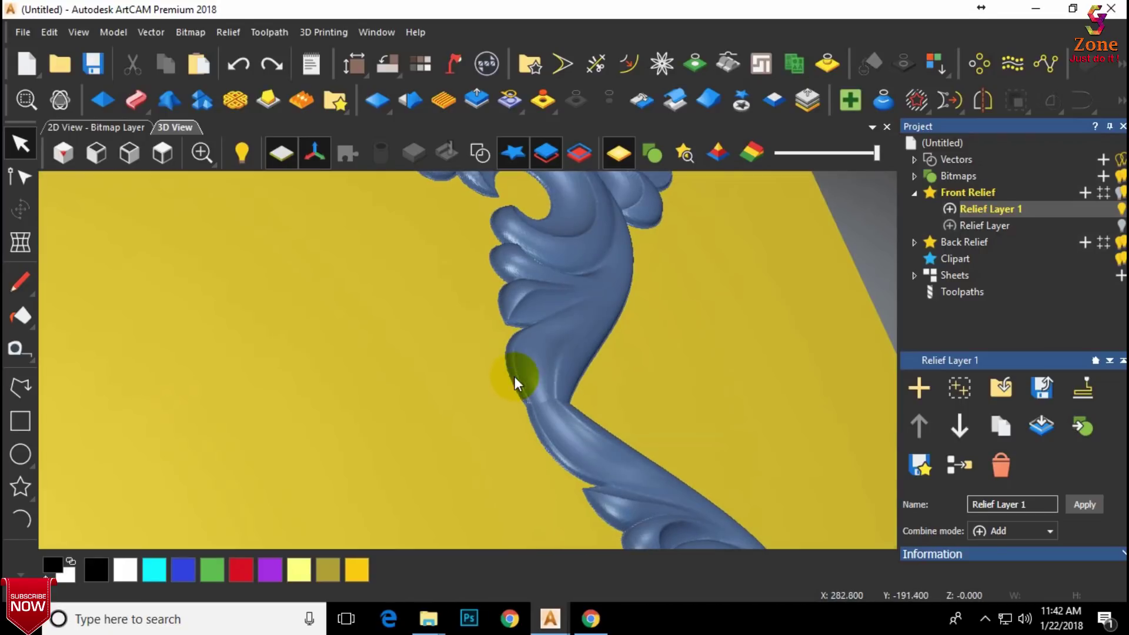
{"action": "scroll", "coordinate": [564, 371], "scroll_direction": "down", "scroll_amount": 8}
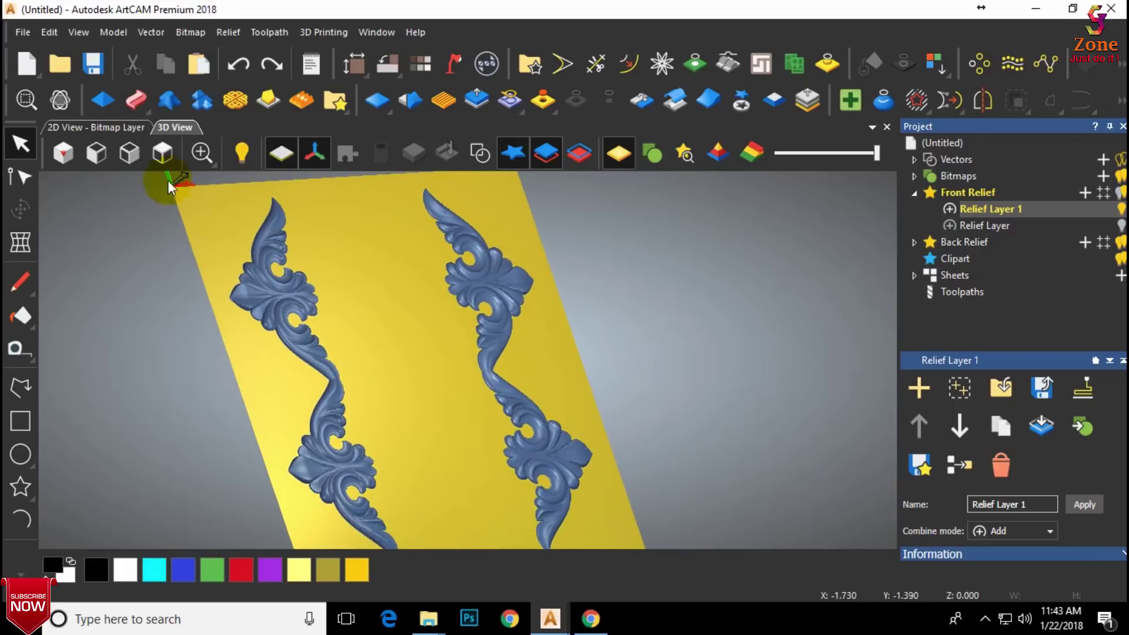
Step: Show the four clipart ornaments on the model in top view
{"action": "left_click", "coordinate": [164, 153]}
{"action": "scroll", "coordinate": [471, 358], "scroll_direction": "up", "scroll_amount": 3}
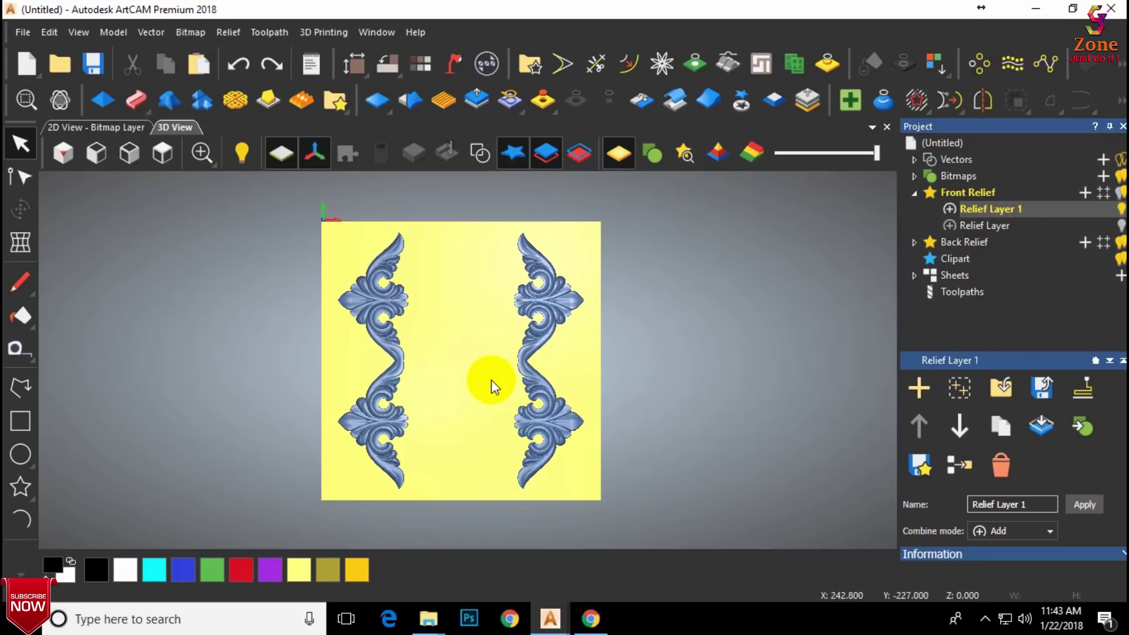
{"action": "left_click", "coordinate": [570, 255]}
{"action": "left_click", "coordinate": [392, 408]}
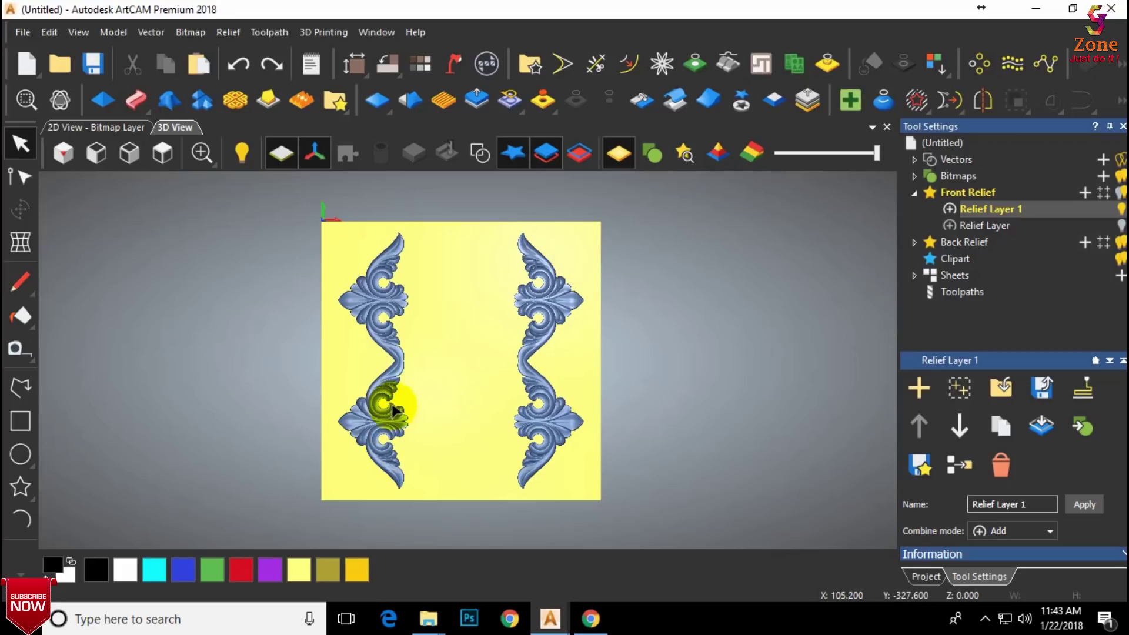
{"action": "double_click", "coordinate": [393, 408]}
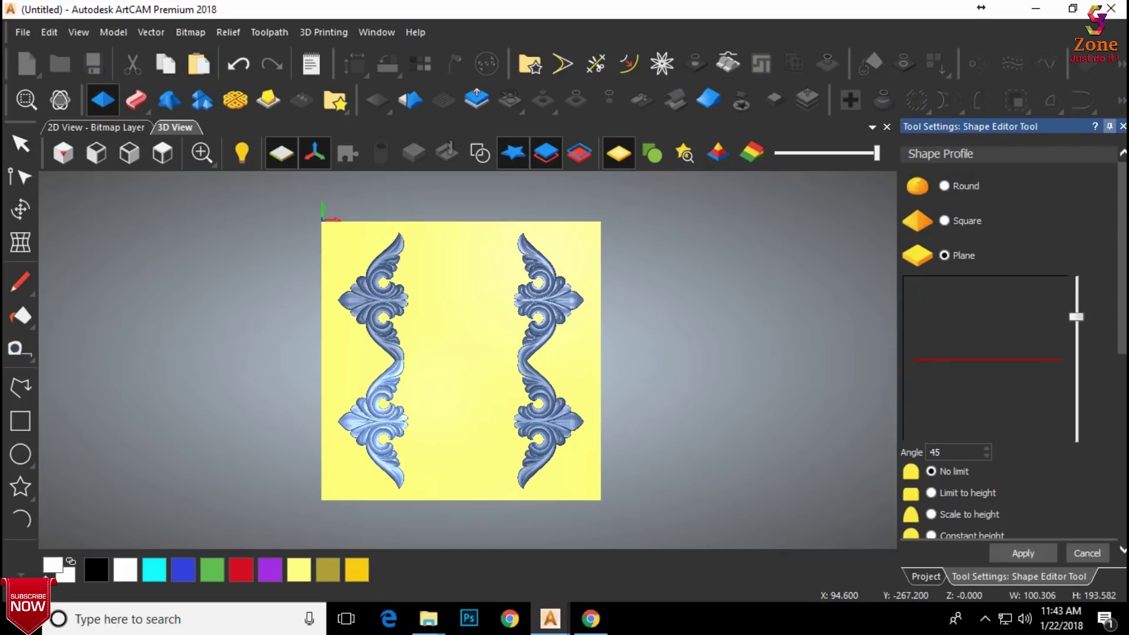
{"action": "left_click", "coordinate": [1122, 127]}
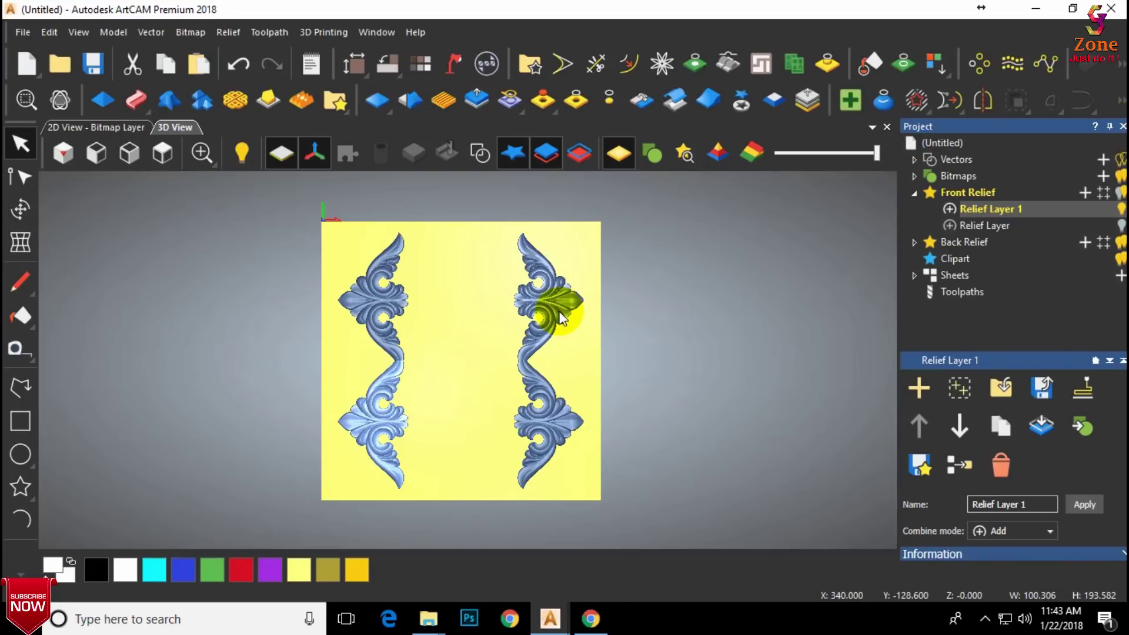
Step: Delete all four clipart ornaments from the model
{"action": "left_click", "coordinate": [562, 318]}
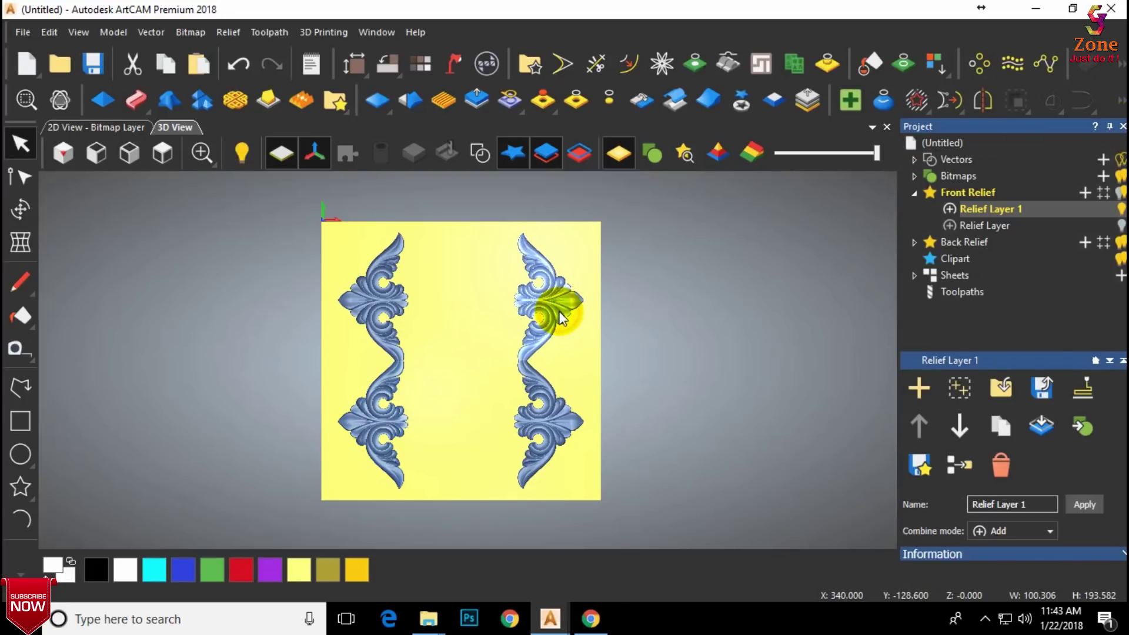
{"action": "left_click", "coordinate": [379, 301]}
{"action": "key", "text": "Delete"}
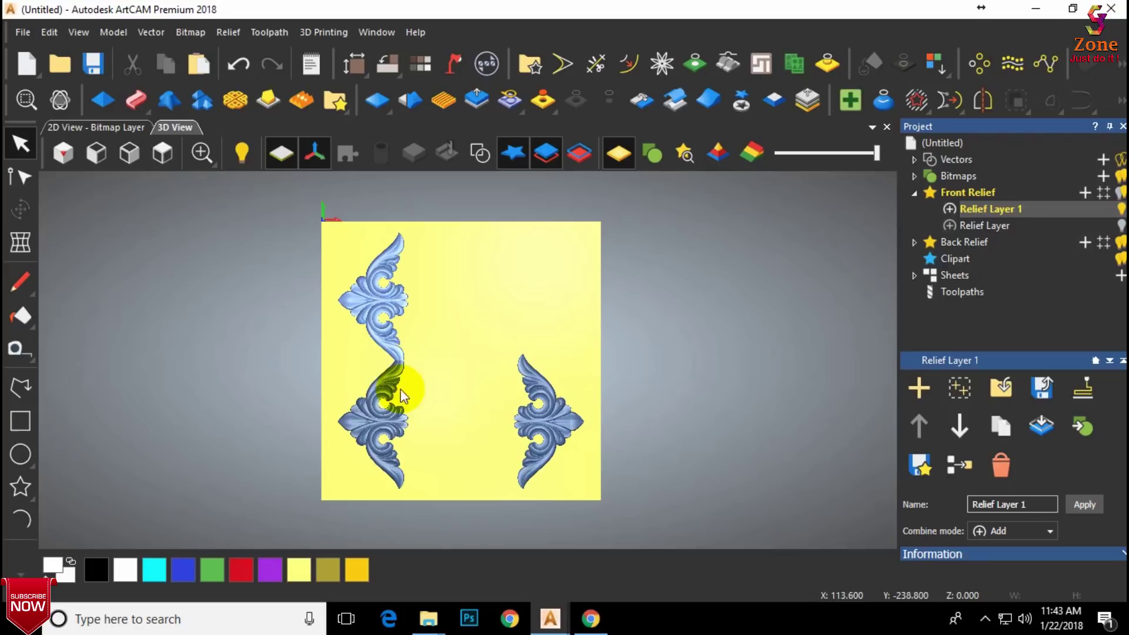
{"action": "left_click", "coordinate": [373, 403]}
{"action": "key", "text": "Delete"}
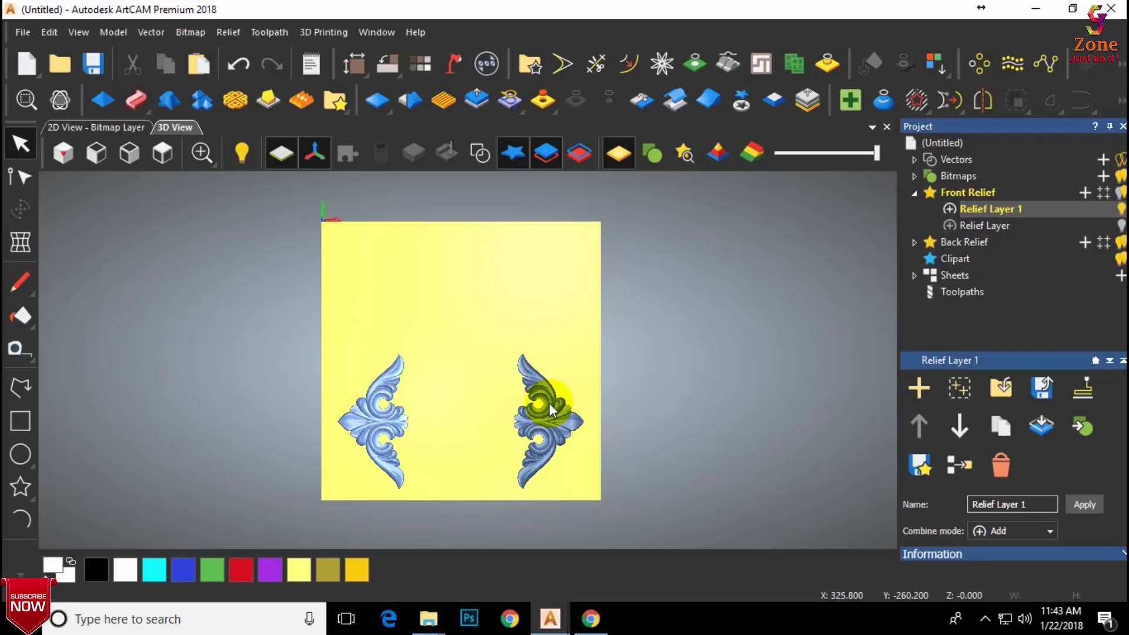
{"action": "key", "text": "Delete"}
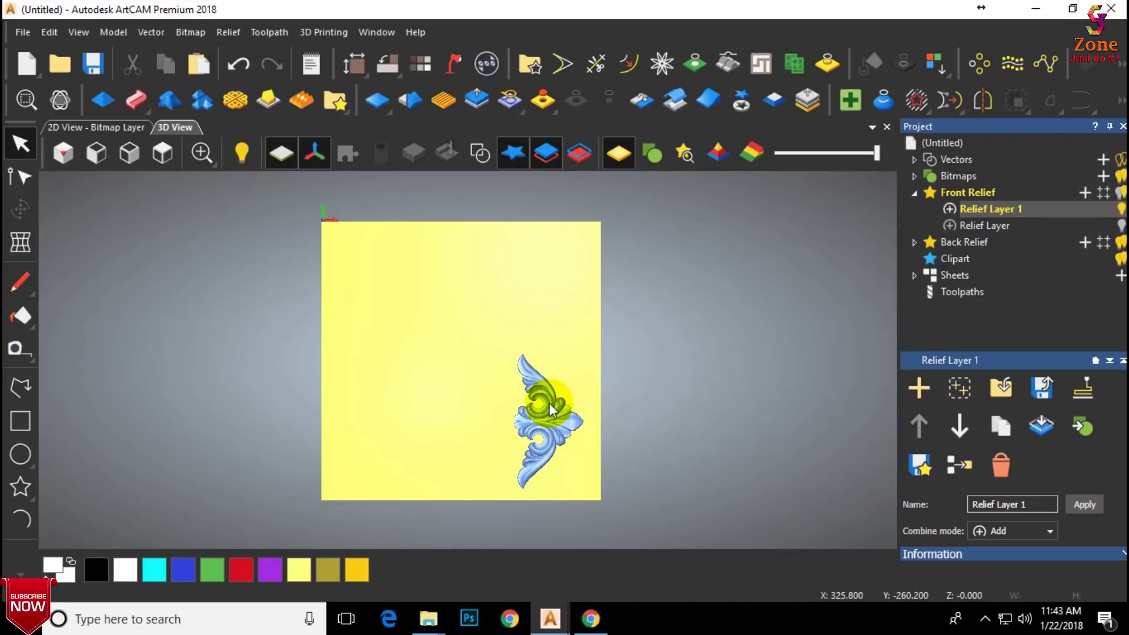
{"action": "left_click", "coordinate": [560, 432]}
{"action": "key", "text": "Delete"}
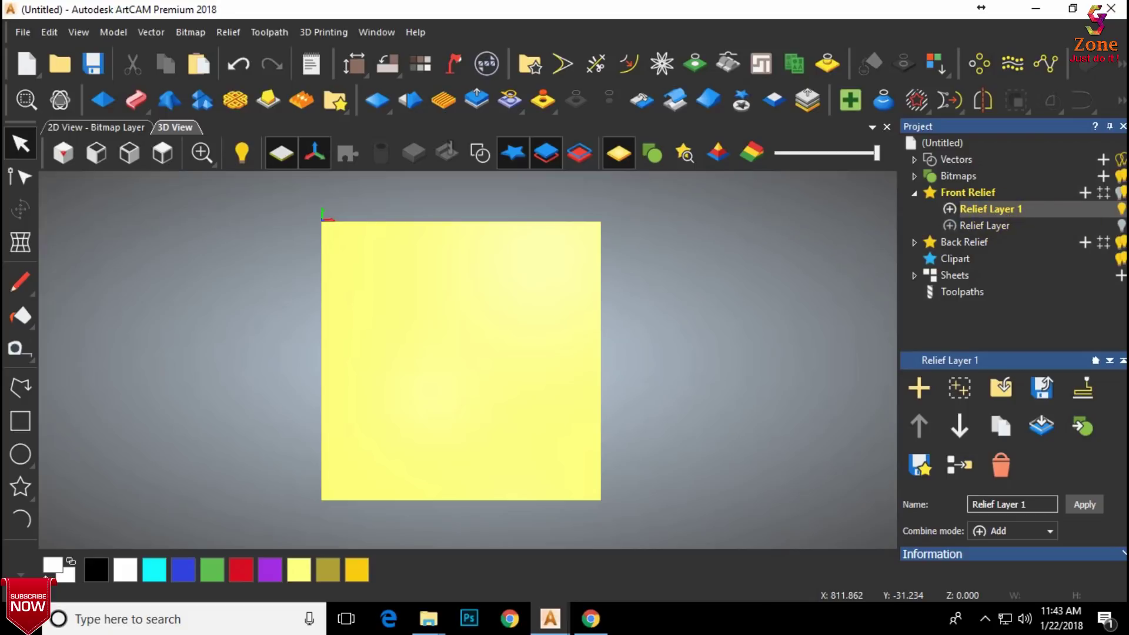
Step: Make the original Relief Layer active and visible, and clear the ornament from it
{"action": "left_click", "coordinate": [1121, 210]}
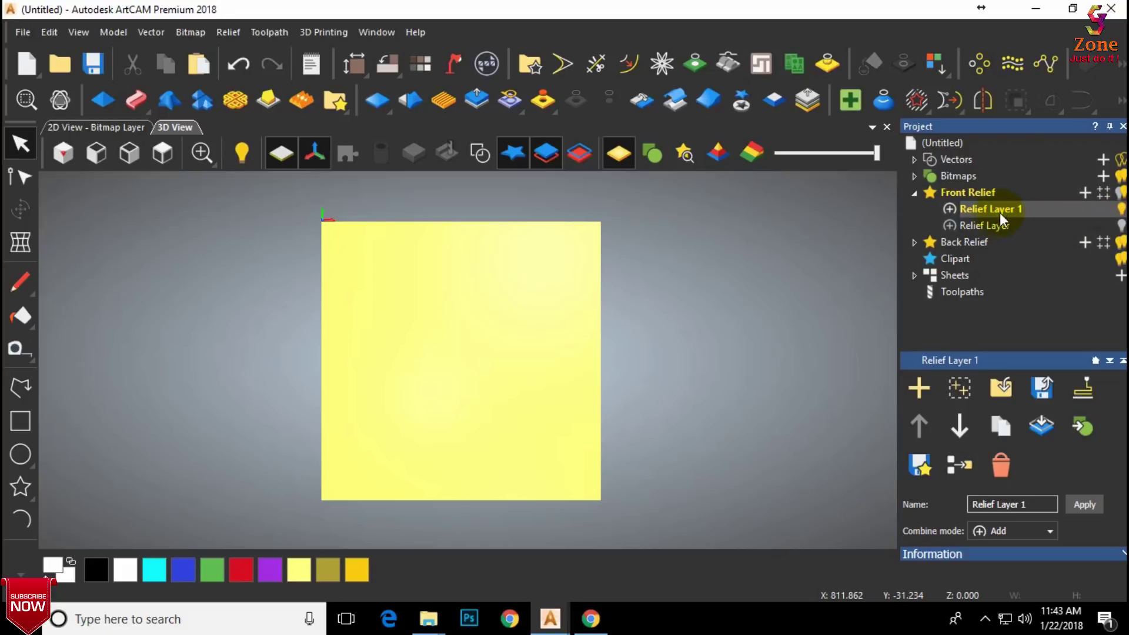
{"action": "left_click", "coordinate": [968, 224]}
{"action": "left_click", "coordinate": [1122, 225]}
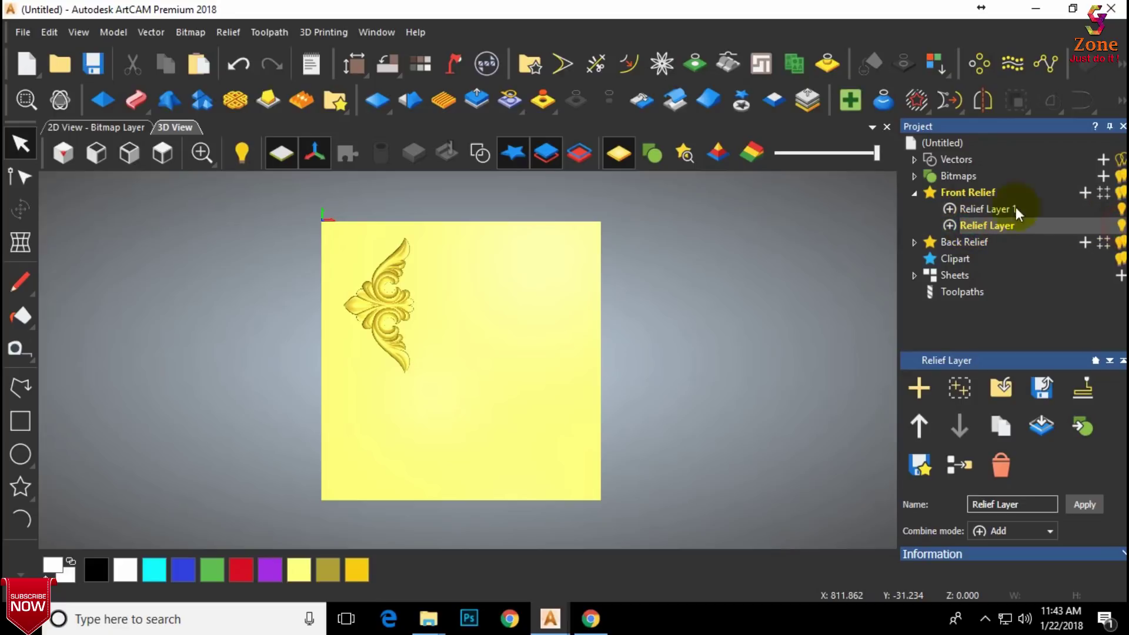
{"action": "scroll", "coordinate": [406, 300], "scroll_direction": "up", "scroll_amount": 3}
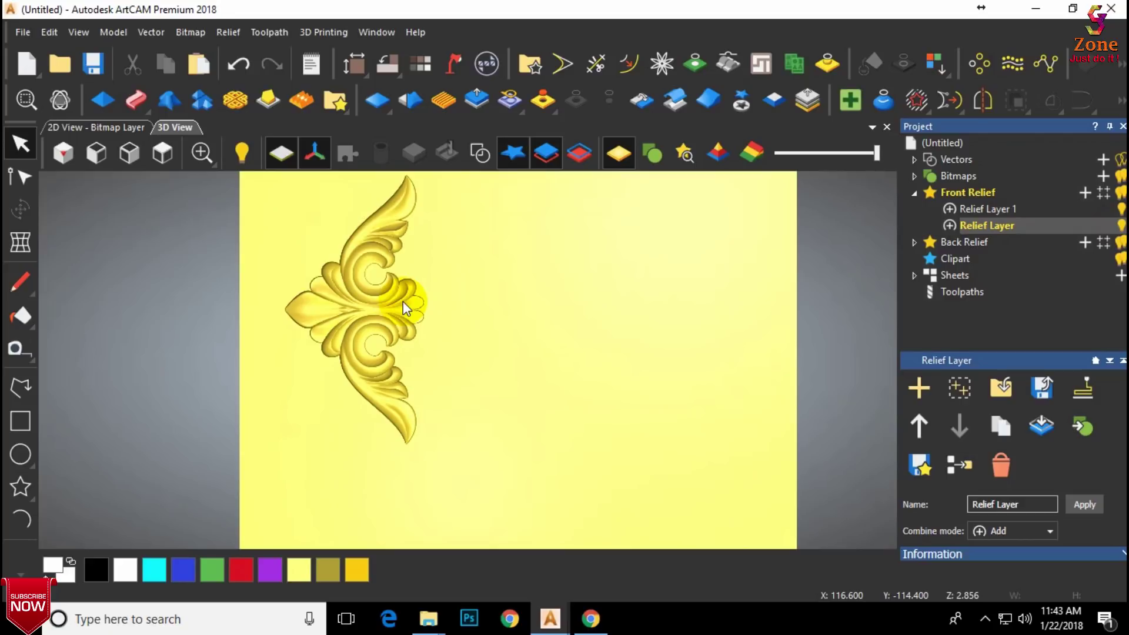
{"action": "scroll", "coordinate": [403, 301], "scroll_direction": "down", "scroll_amount": 3}
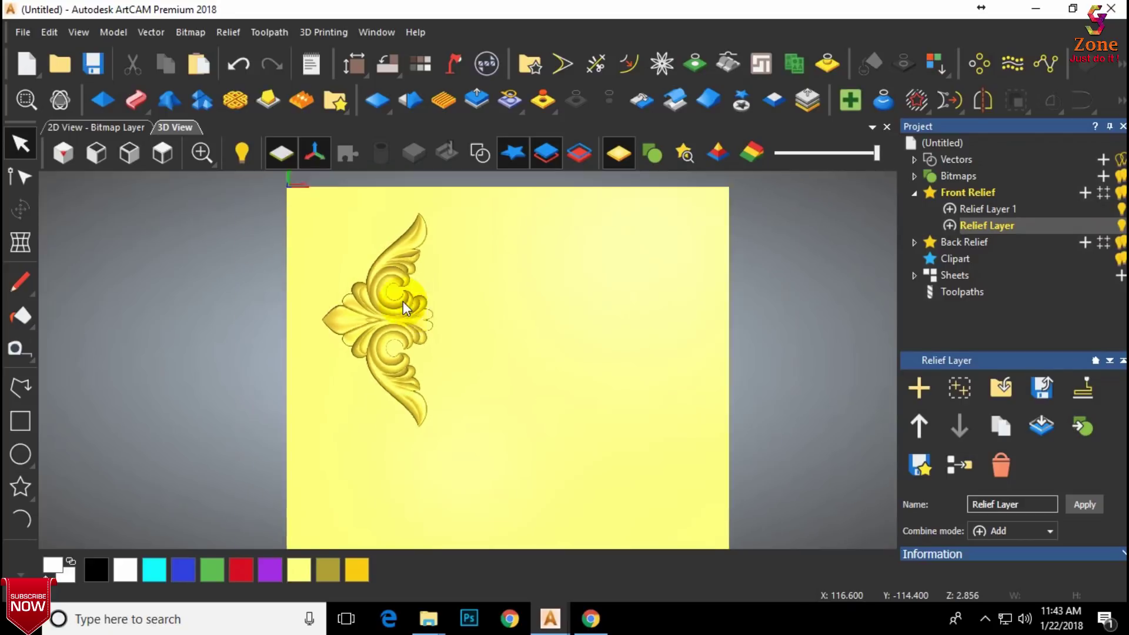
{"action": "scroll", "coordinate": [401, 302], "scroll_direction": "up", "scroll_amount": 1}
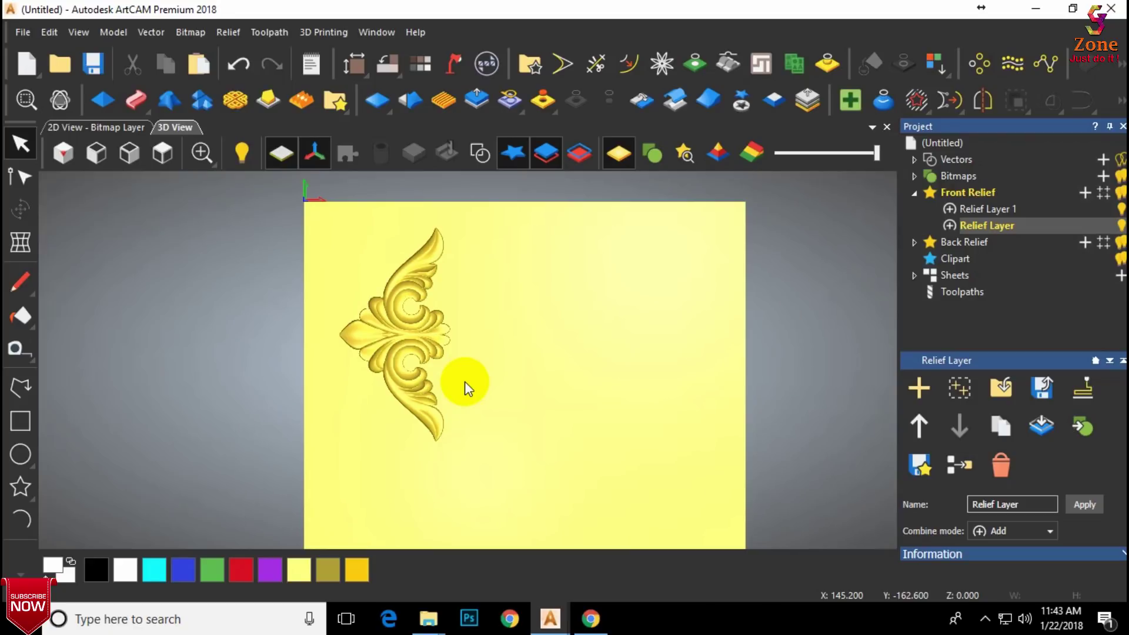
{"action": "key", "text": "ctrl+z"}
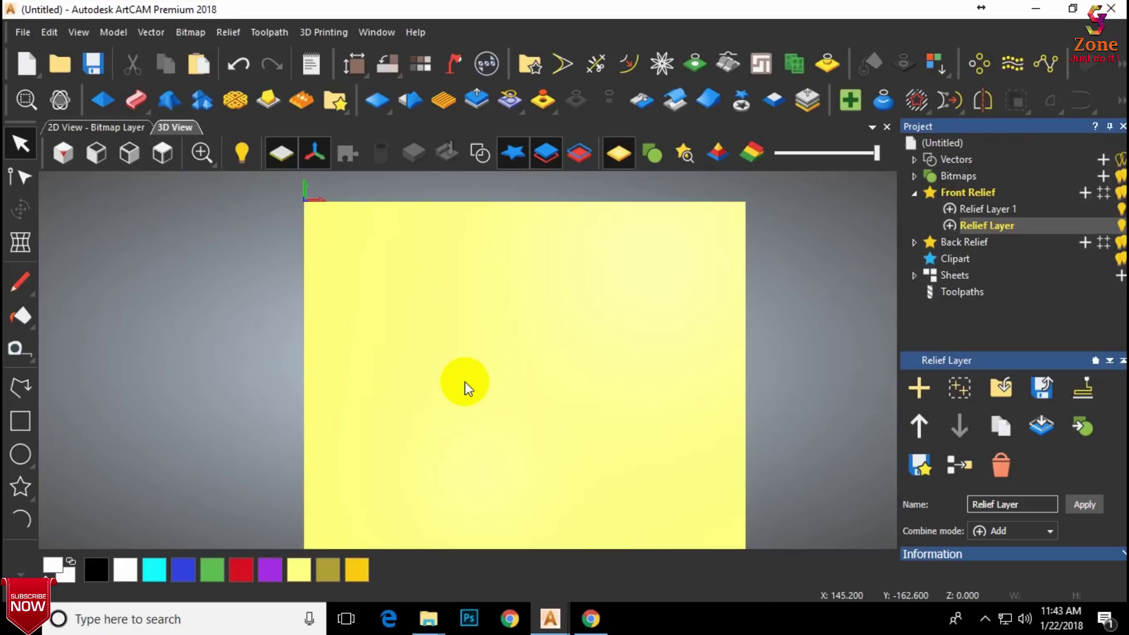
{"action": "key", "text": "ctrl+z"}
{"action": "scroll", "coordinate": [576, 446], "scroll_direction": "up", "scroll_amount": 1}
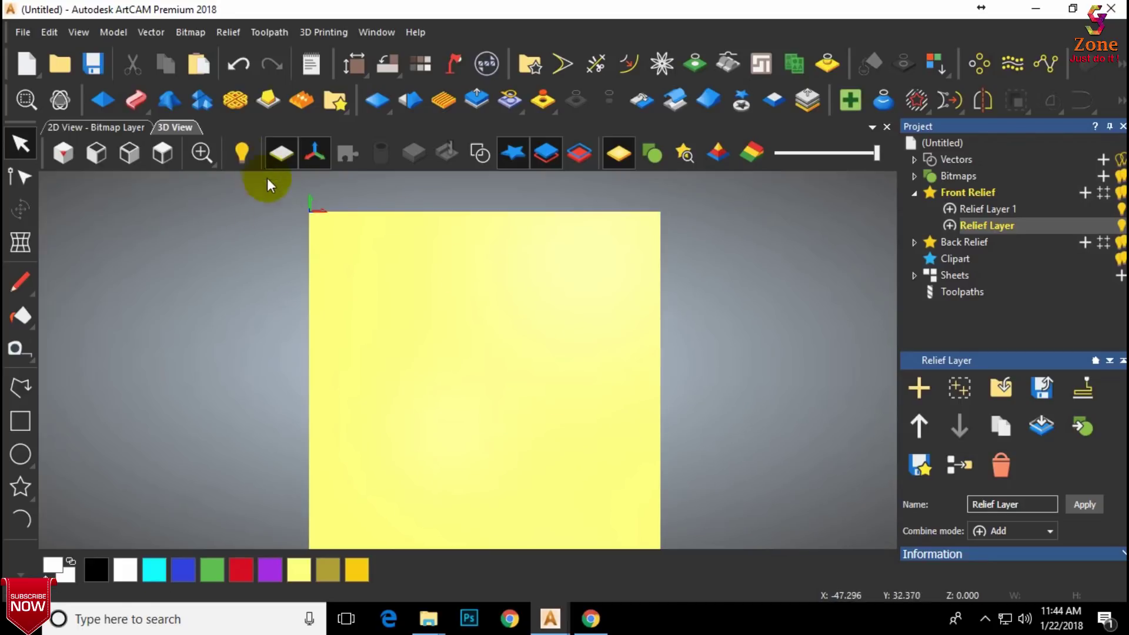
Step: Place the flower 03 clipart from the 3DModelClub relief library near the model's upper-left corner, centred at about X 90, Y -90 mm
{"action": "left_click", "coordinate": [333, 101]}
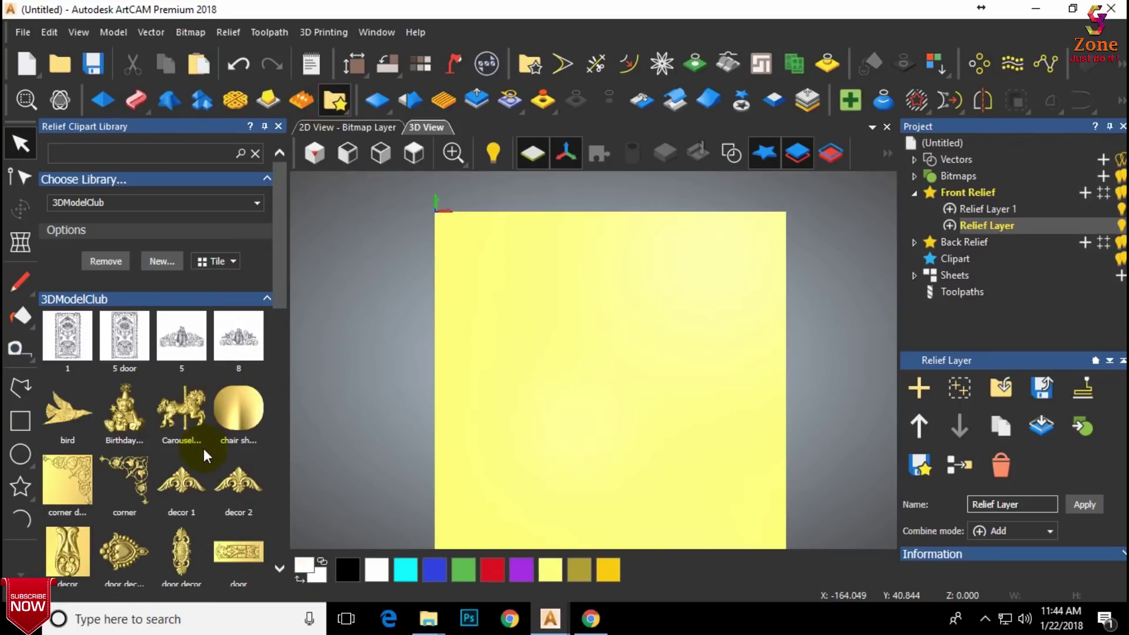
{"action": "scroll", "coordinate": [208, 444], "scroll_direction": "down", "scroll_amount": 10}
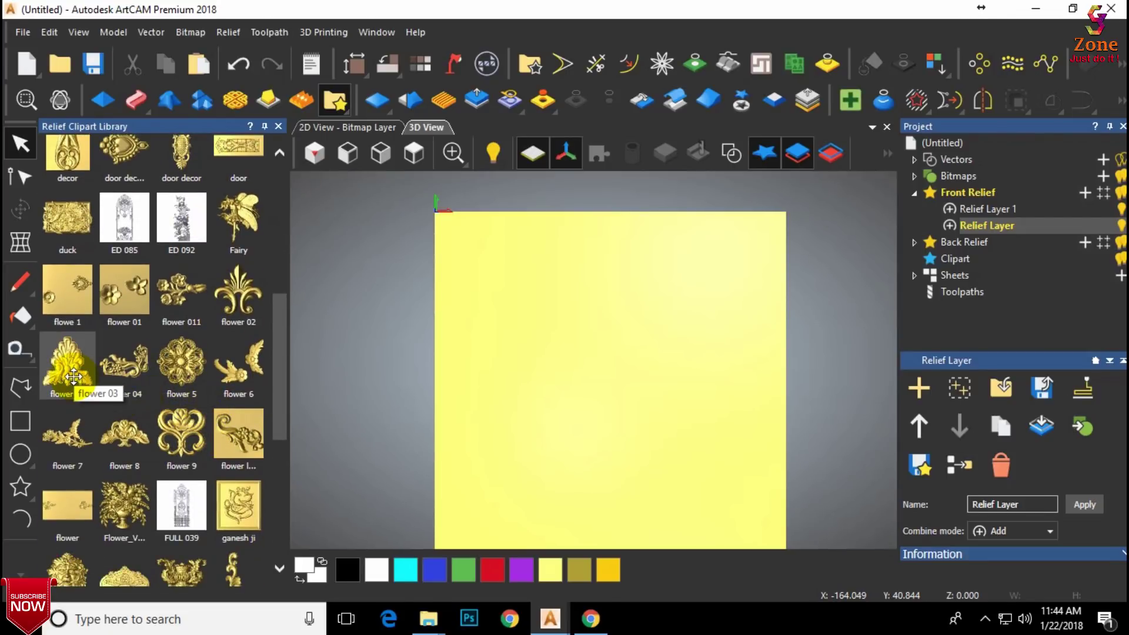
{"action": "left_click_drag", "start_coordinate": [73, 376], "coordinate": [499, 302]}
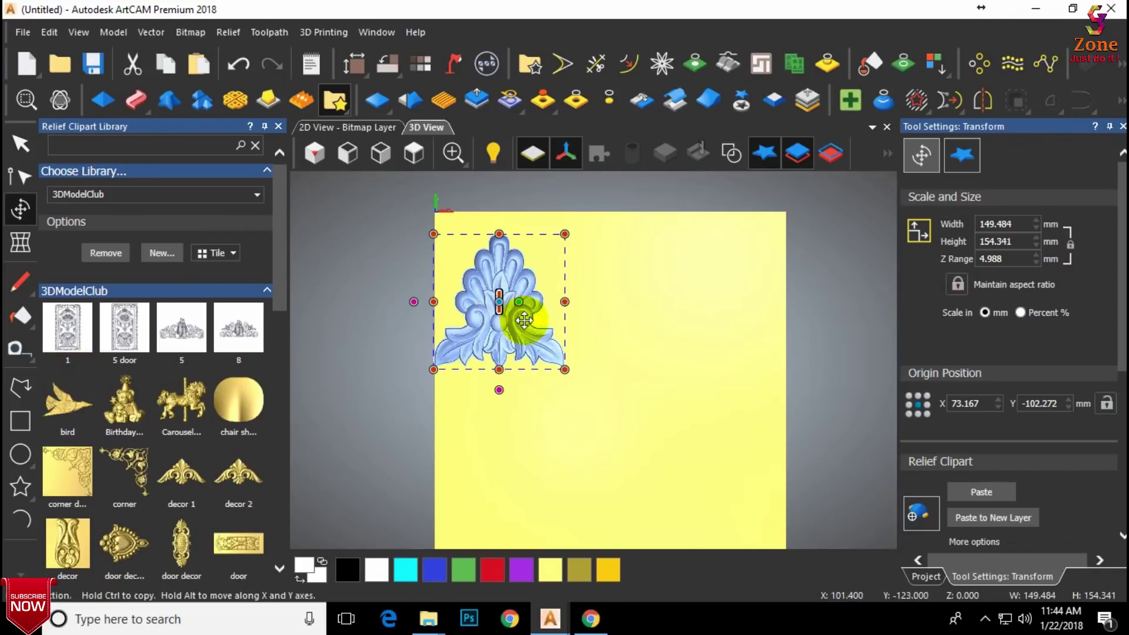
{"action": "left_click", "coordinate": [265, 126]}
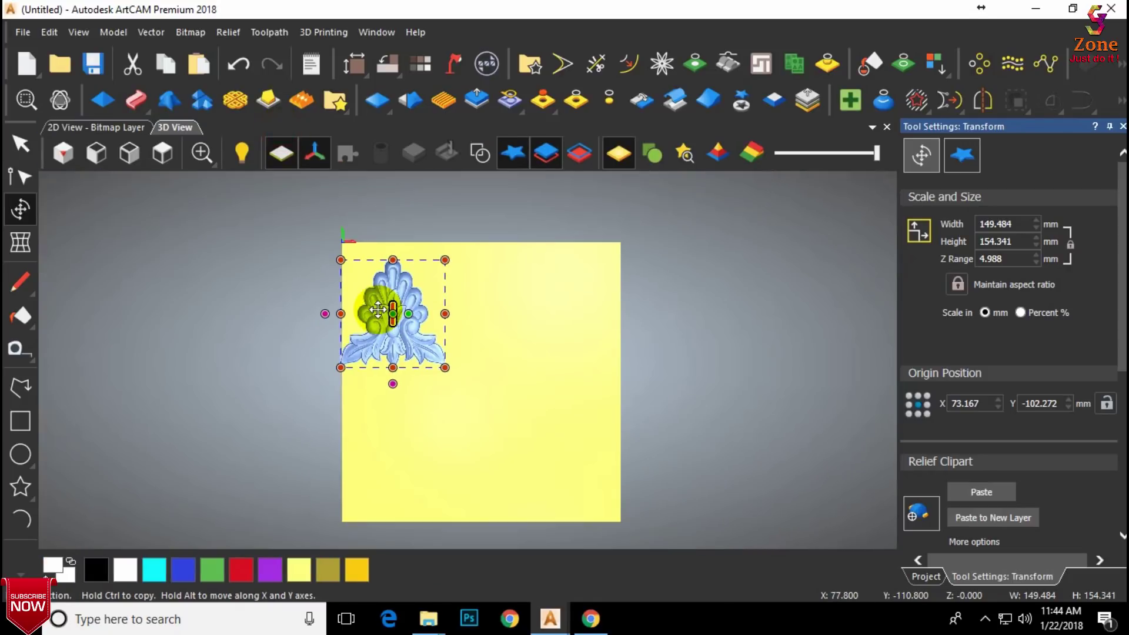
{"action": "left_click_drag", "start_coordinate": [401, 291], "coordinate": [433, 268]}
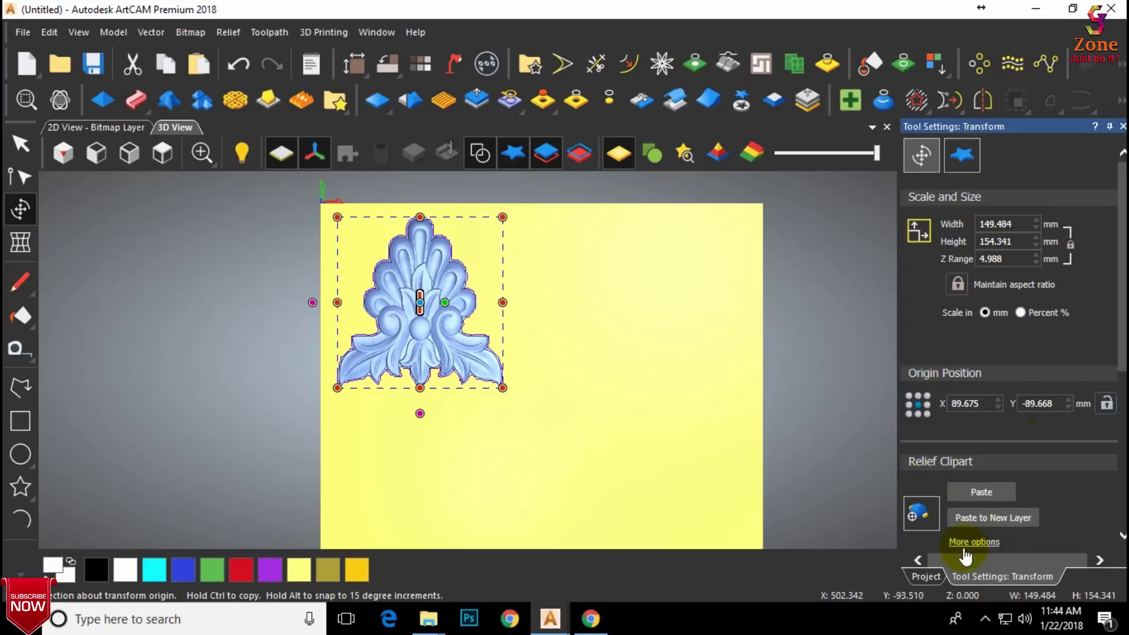
Step: Add a new front relief layer named Relief Layer 2 above Relief Layer 1
{"action": "left_click", "coordinate": [929, 576]}
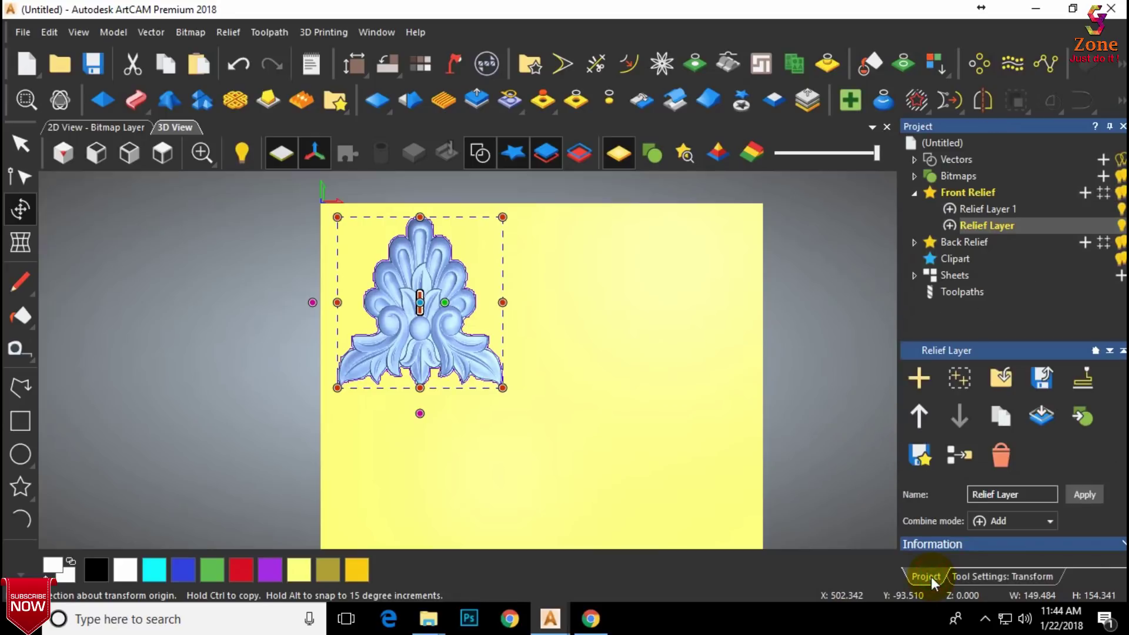
{"action": "left_click", "coordinate": [1008, 209]}
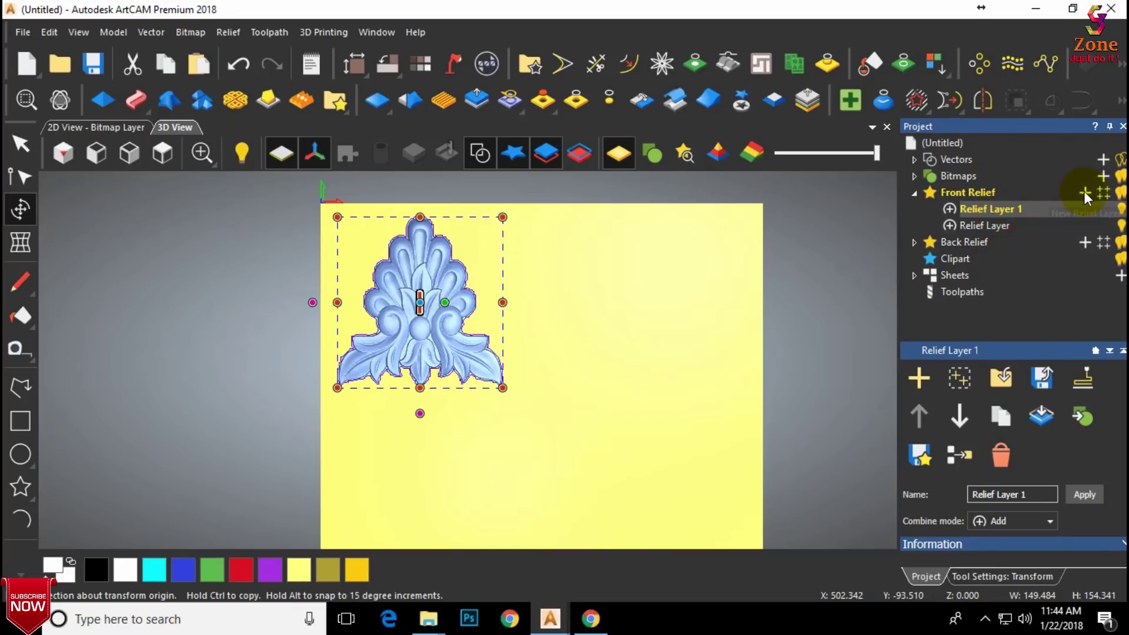
{"action": "left_click", "coordinate": [1084, 191]}
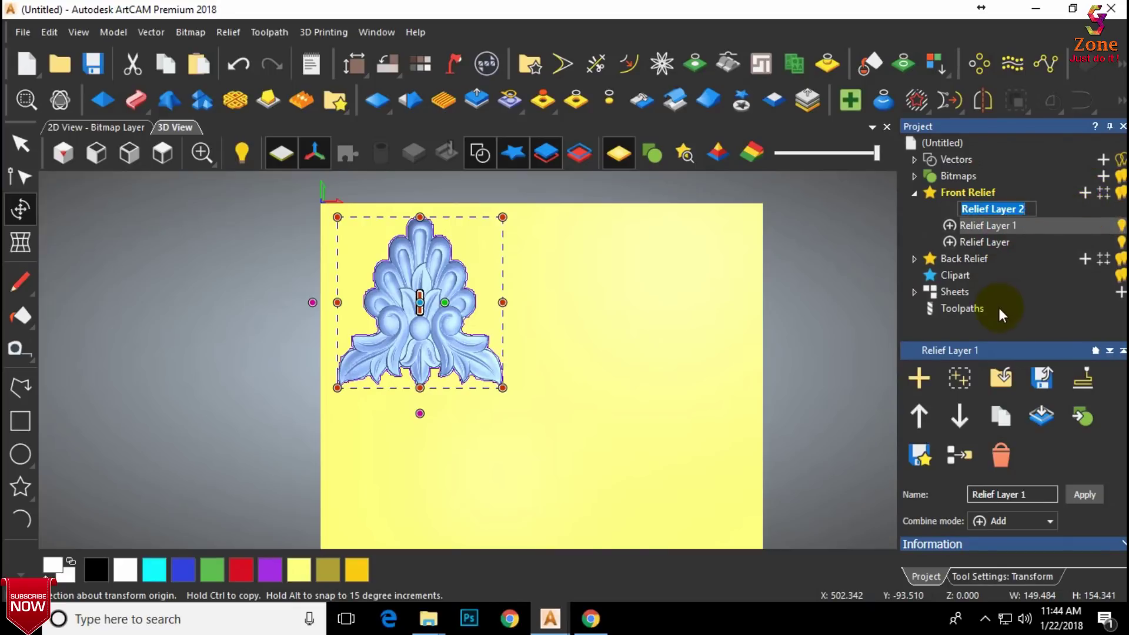
{"action": "left_click", "coordinate": [1030, 277]}
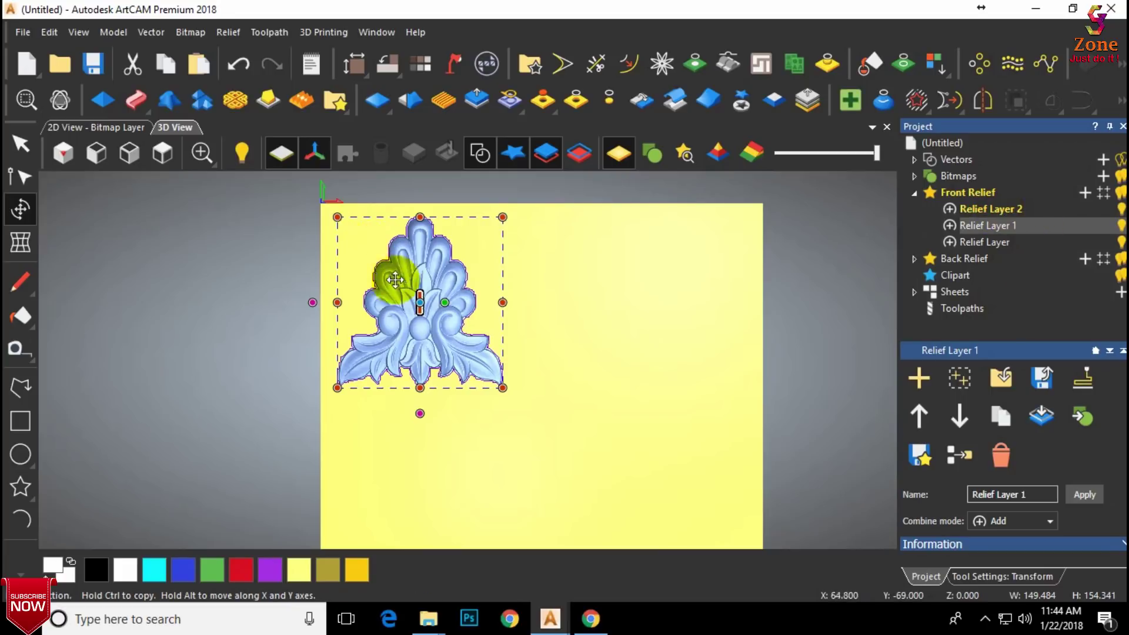
Step: Paste the flower 03 clipart into the relief with its outline vector and inspect its lower edge
{"action": "left_click", "coordinate": [985, 576]}
{"action": "left_click", "coordinate": [986, 493]}
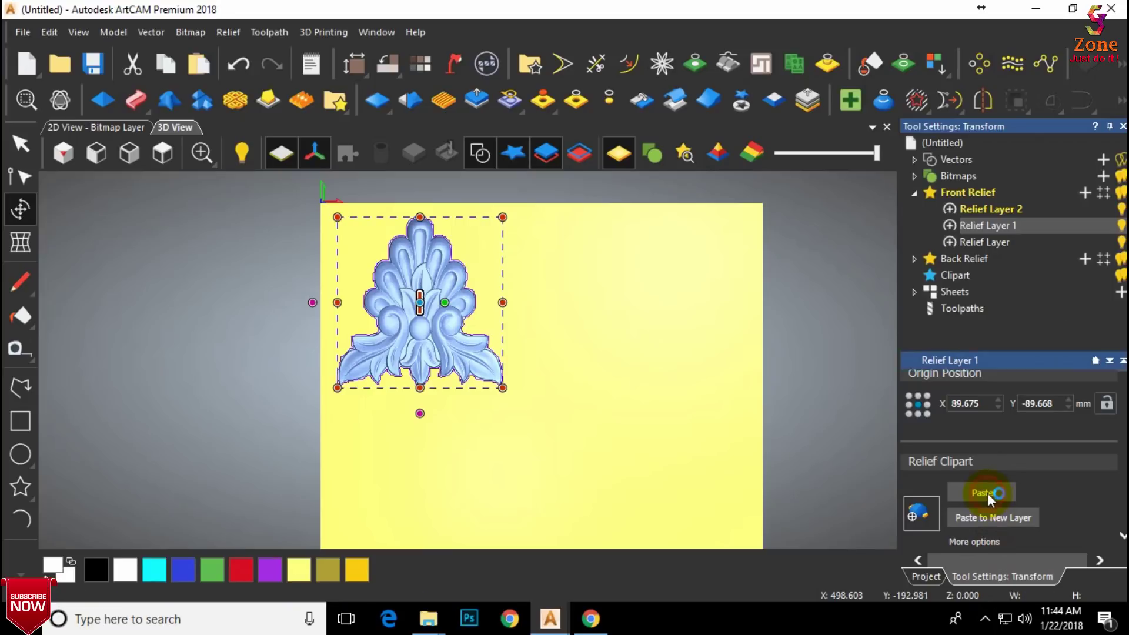
{"action": "scroll", "coordinate": [458, 364], "scroll_direction": "up", "scroll_amount": 5}
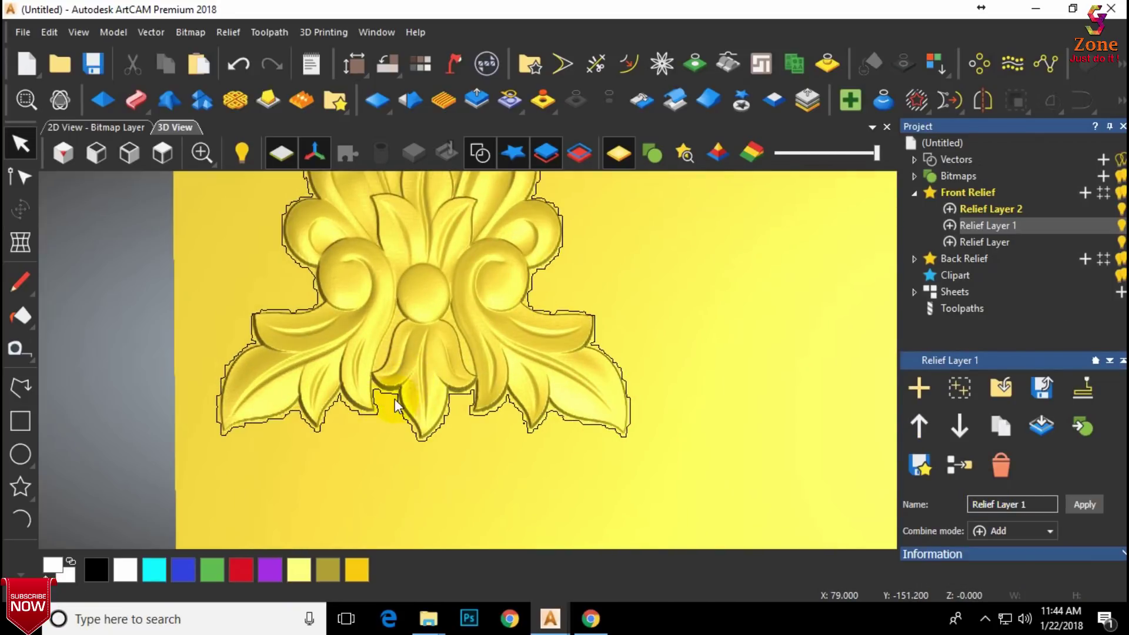
{"action": "scroll", "coordinate": [423, 394], "scroll_direction": "down", "scroll_amount": 3}
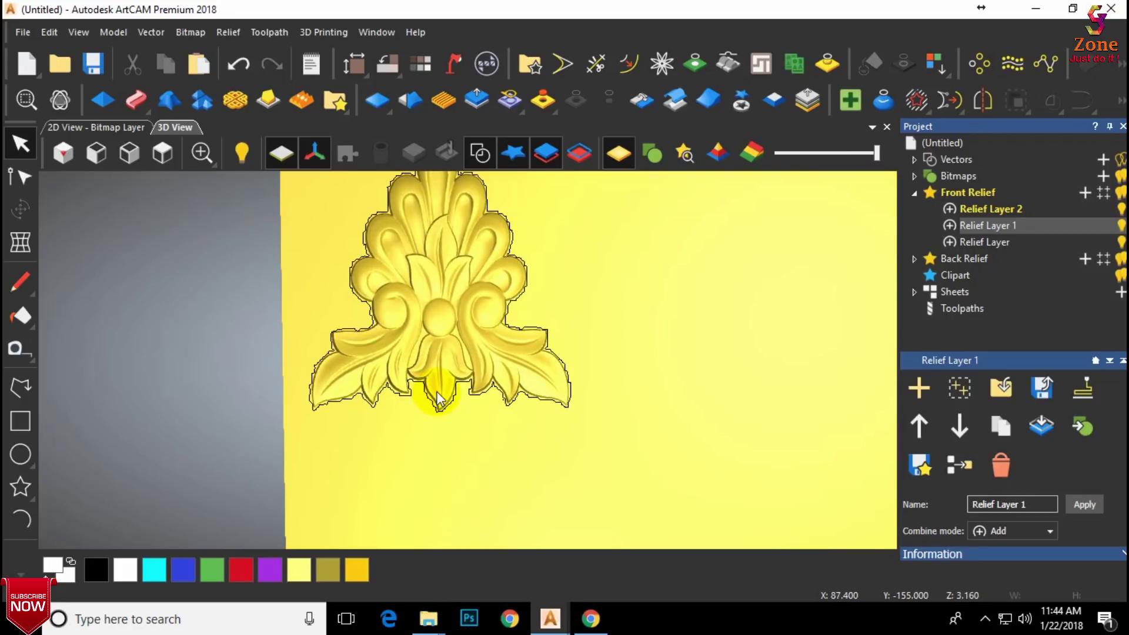
Step: Reselect the flower 03 clipart and open its paste options, with Merge High combine mode and no outline vector
{"action": "left_click", "coordinate": [447, 316]}
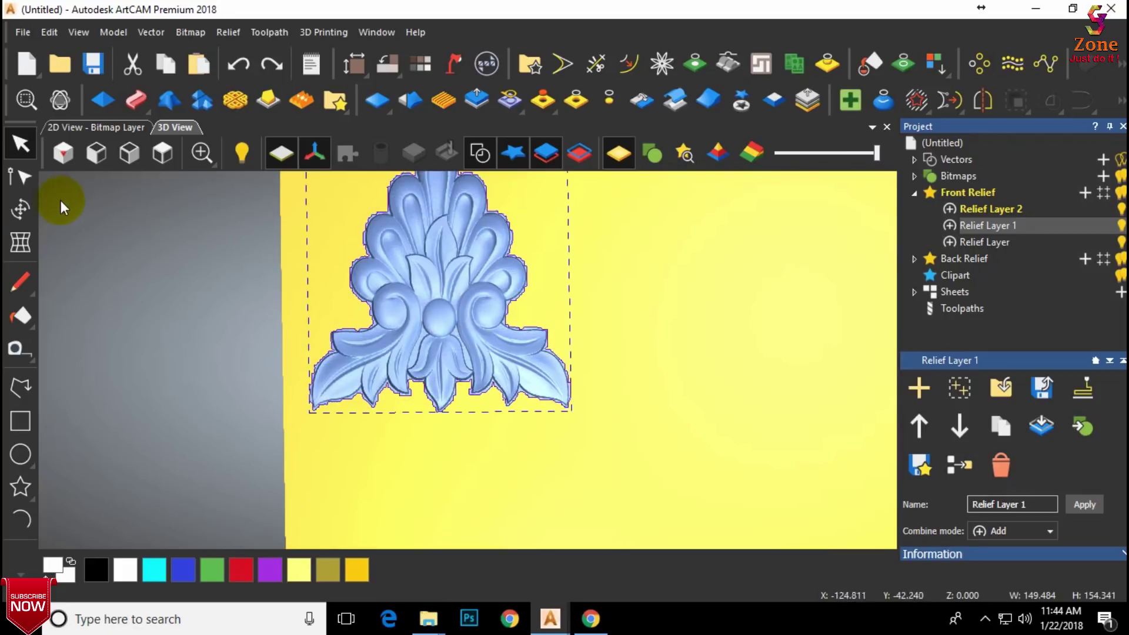
{"action": "left_click", "coordinate": [20, 209]}
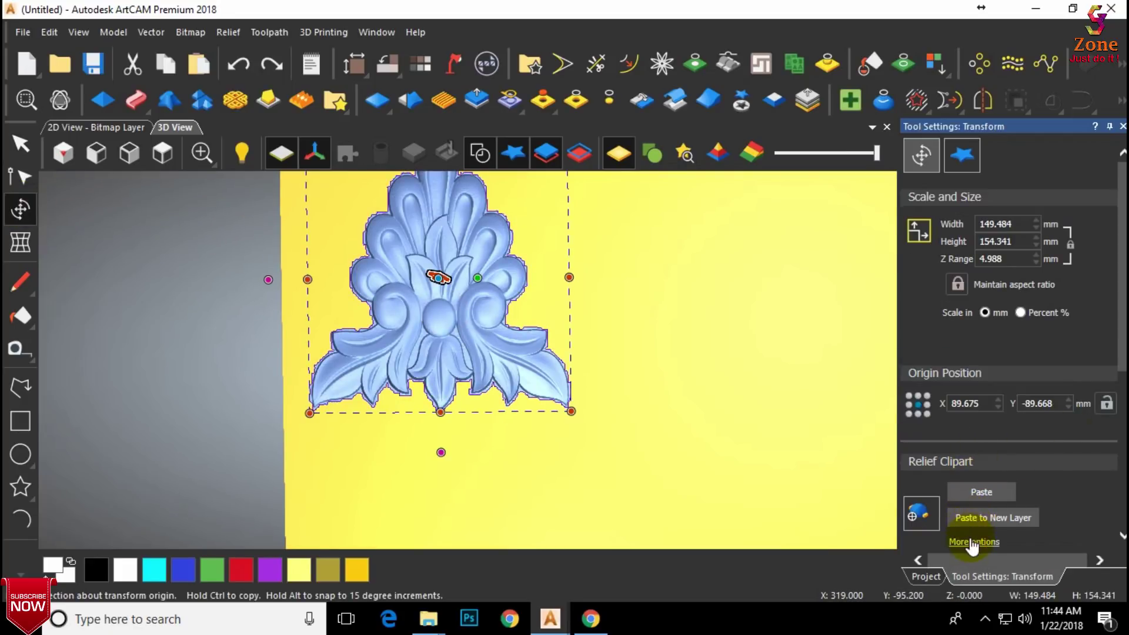
{"action": "left_click", "coordinate": [973, 541]}
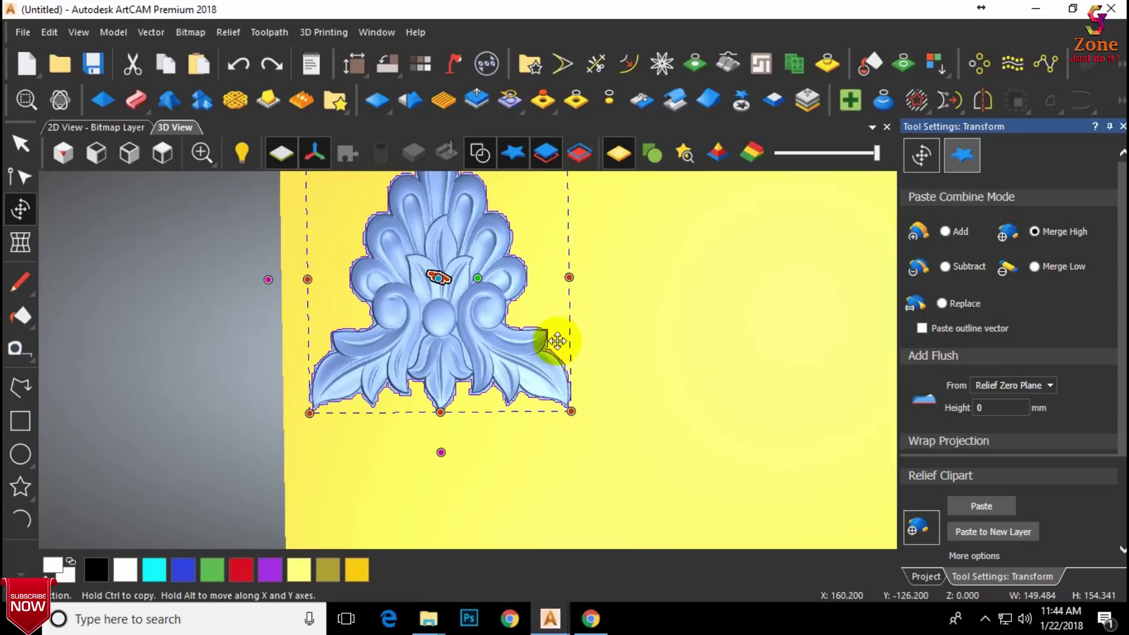
{"action": "scroll", "coordinate": [428, 288], "scroll_direction": "up", "scroll_amount": 1}
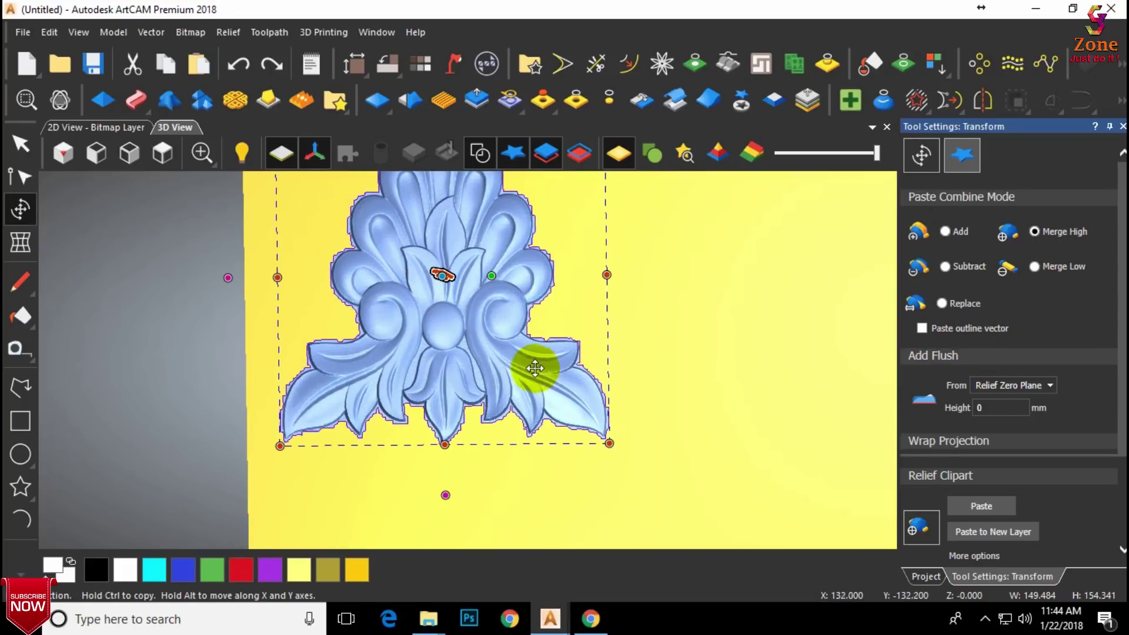
{"action": "scroll", "coordinate": [522, 361], "scroll_direction": "down", "scroll_amount": 1}
{"action": "scroll", "coordinate": [1056, 464], "scroll_direction": "down", "scroll_amount": 3}
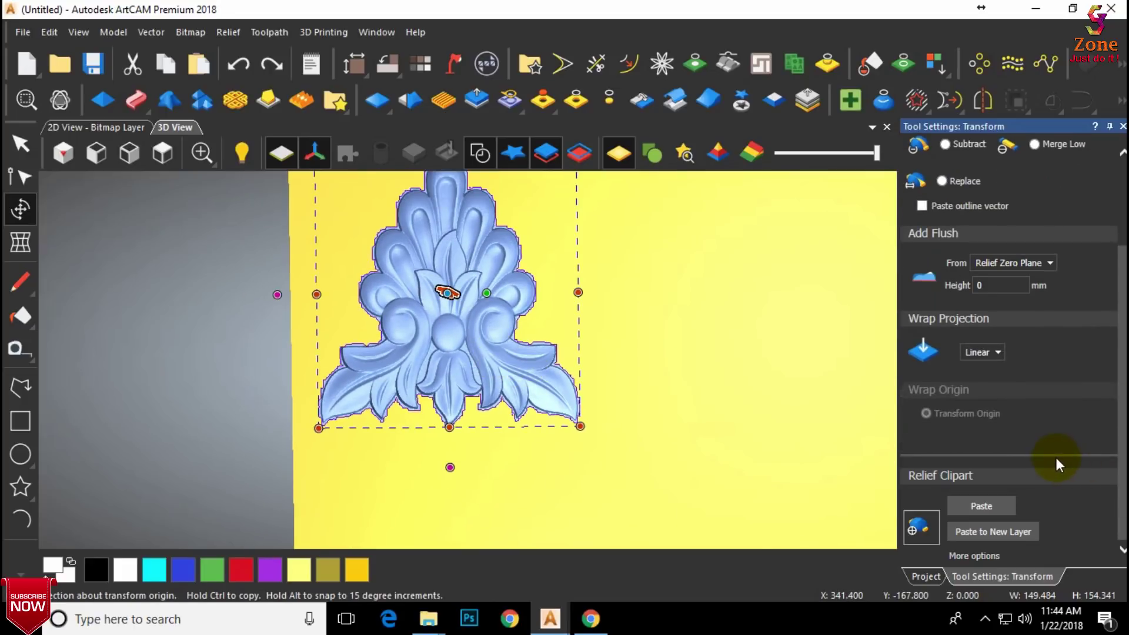
Step: Paste the flower 03 clipart onto Relief Layer 2 and view the pasted relief from the top
{"action": "left_click", "coordinate": [992, 504]}
{"action": "scroll", "coordinate": [517, 307], "scroll_direction": "down", "scroll_amount": 2}
{"action": "scroll", "coordinate": [495, 313], "scroll_direction": "up", "scroll_amount": 1}
{"action": "left_click_drag", "start_coordinate": [495, 313], "coordinate": [323, 239]}
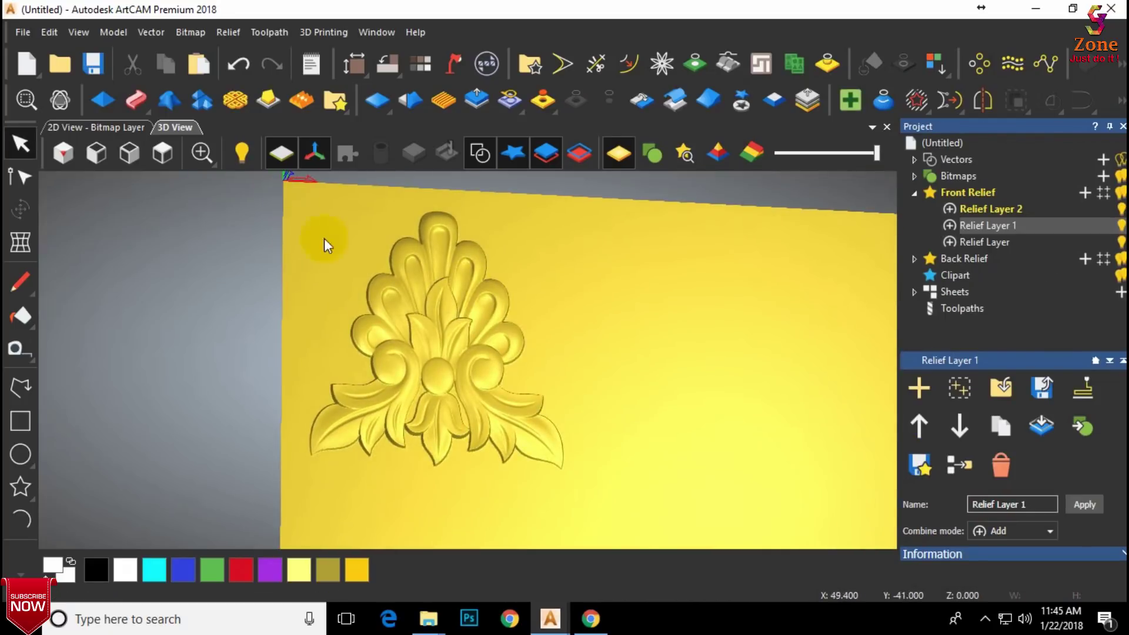
{"action": "left_click", "coordinate": [162, 153]}
{"action": "scroll", "coordinate": [380, 253], "scroll_direction": "up", "scroll_amount": 2}
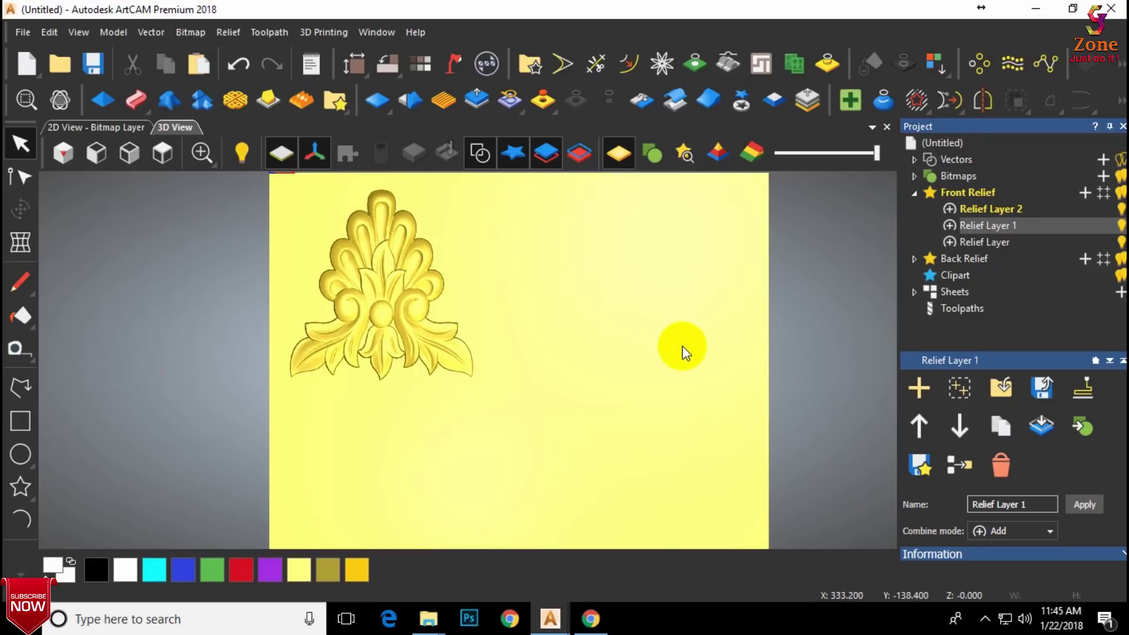
Step: Convert the flower relief on Relief Layer 2 to clipart with Relief Cookie Cutter and paste it back onto that layer
{"action": "scroll", "coordinate": [637, 327], "scroll_direction": "down", "scroll_amount": 1}
{"action": "scroll", "coordinate": [588, 323], "scroll_direction": "up", "scroll_amount": 1}
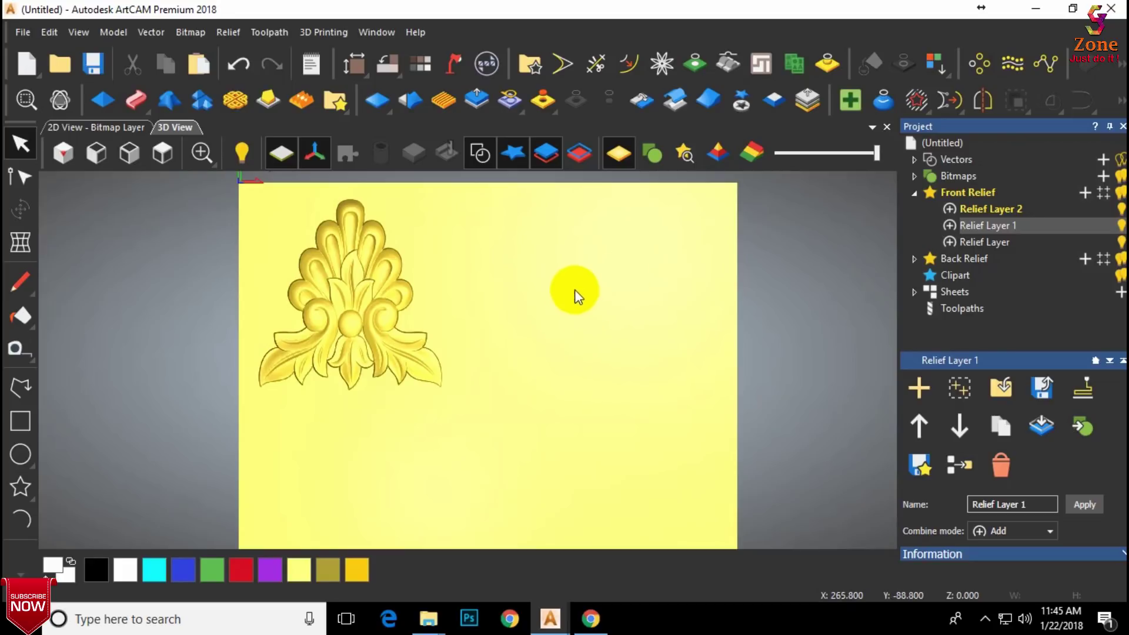
{"action": "left_click", "coordinate": [993, 212]}
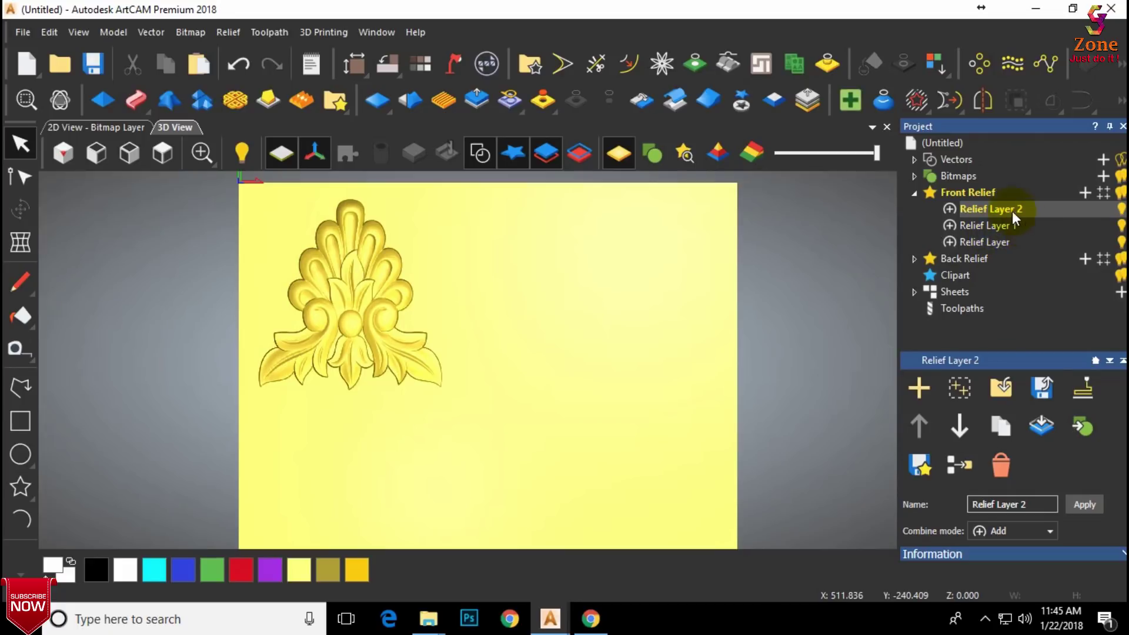
{"action": "left_click", "coordinate": [743, 103]}
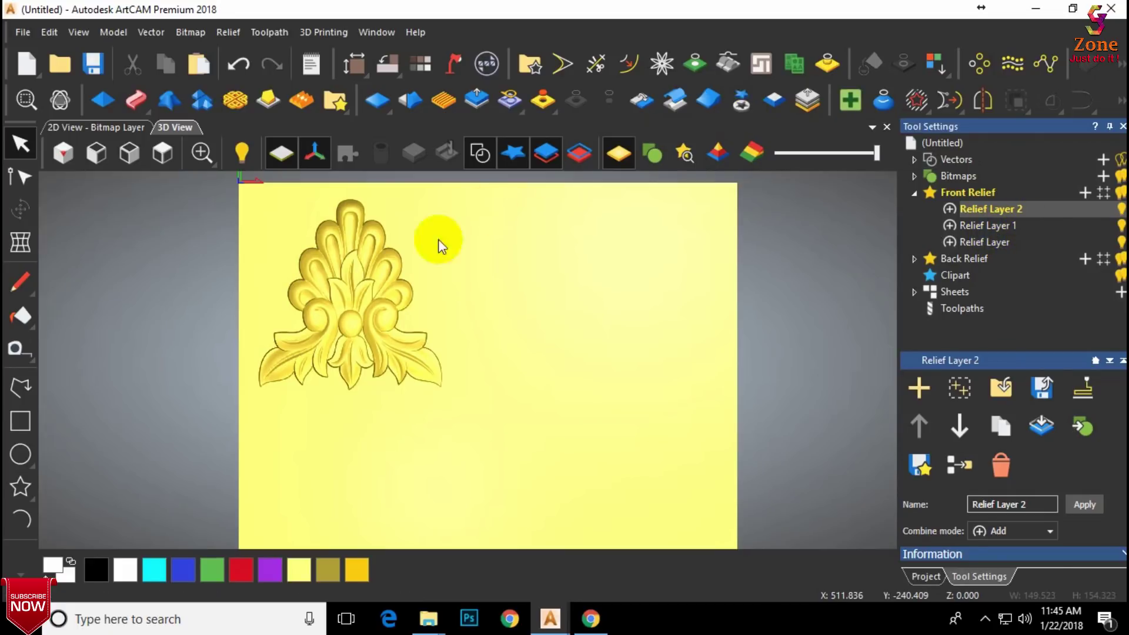
{"action": "left_click", "coordinate": [330, 304]}
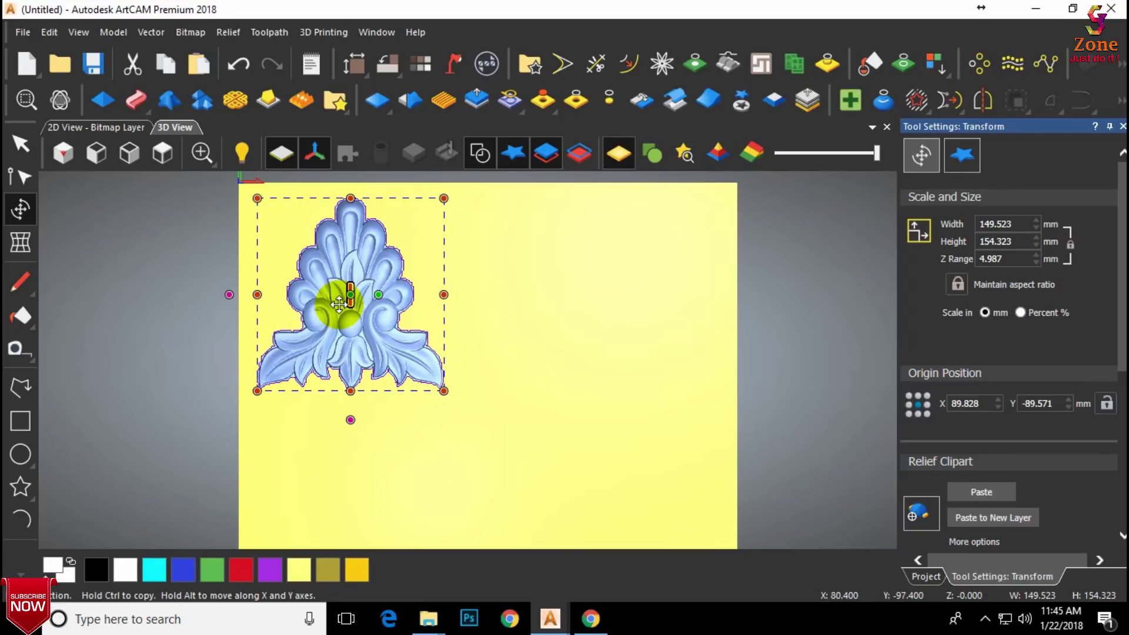
{"action": "key", "text": "Escape"}
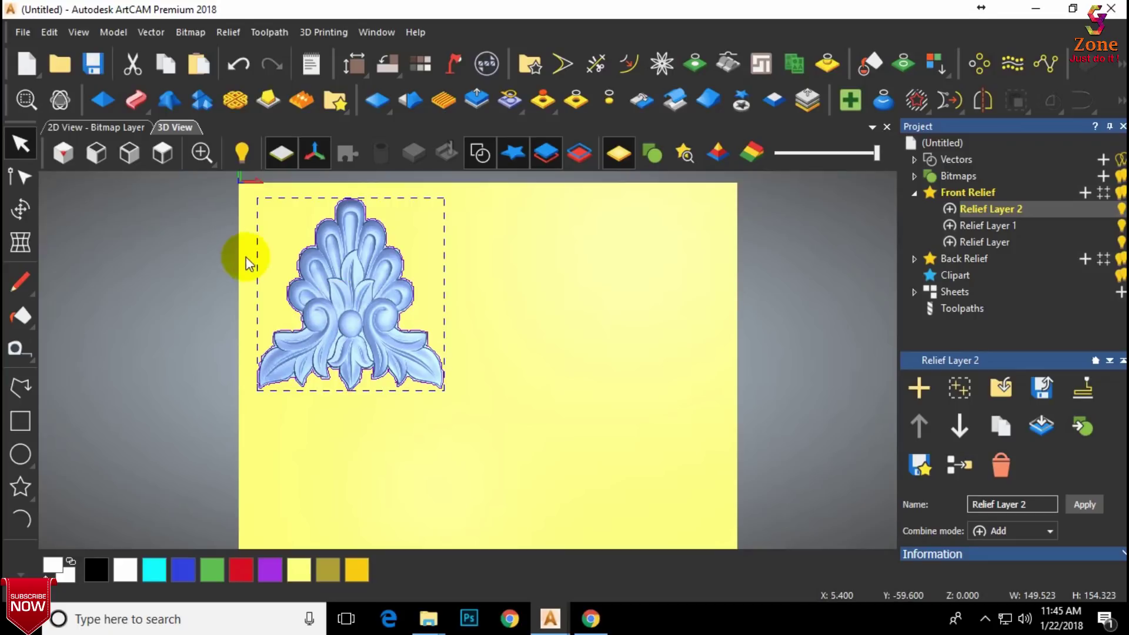
{"action": "left_click", "coordinate": [33, 208]}
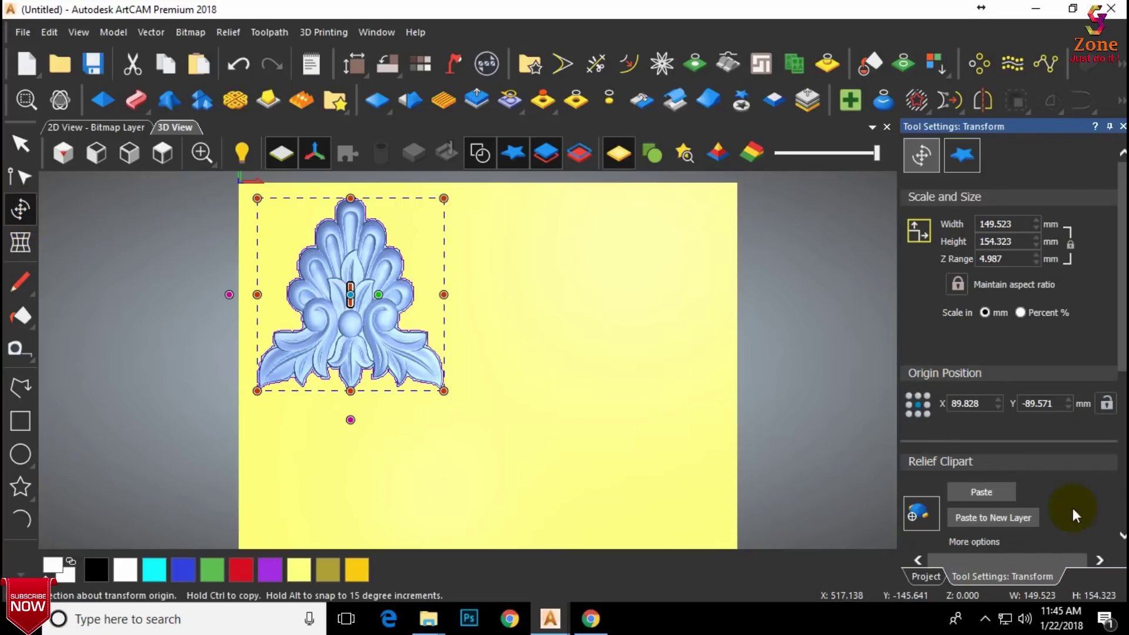
{"action": "left_click", "coordinate": [983, 494]}
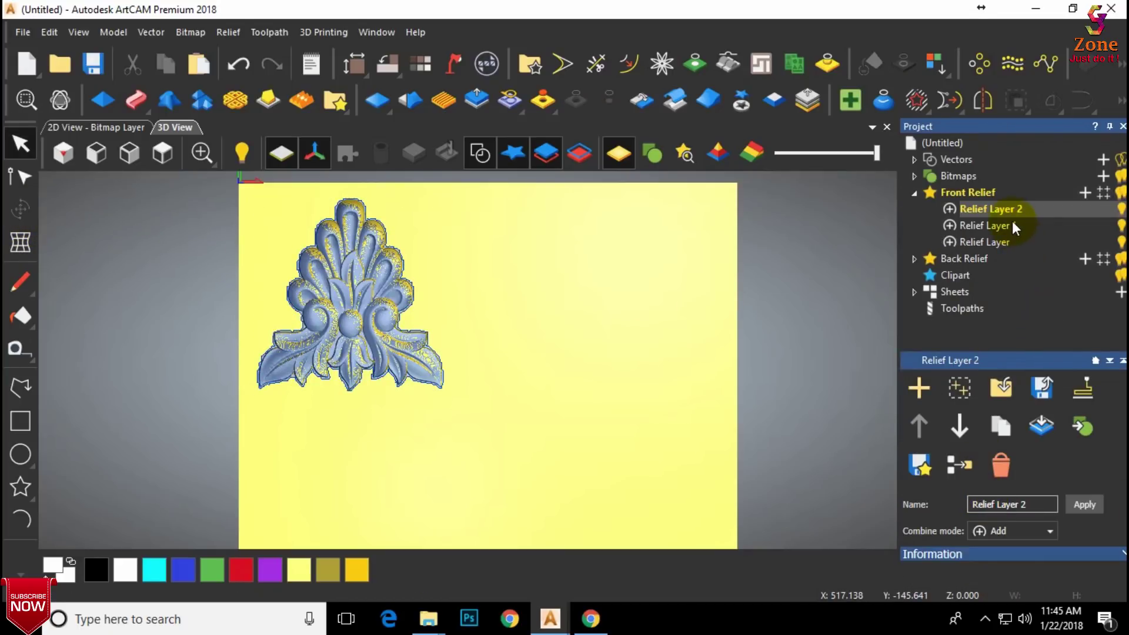
Step: Move the flower clipart beside the pasted flower relief, with its origin at about X 250, Y -88 mm
{"action": "scroll", "coordinate": [348, 207], "scroll_direction": "up", "scroll_amount": 3}
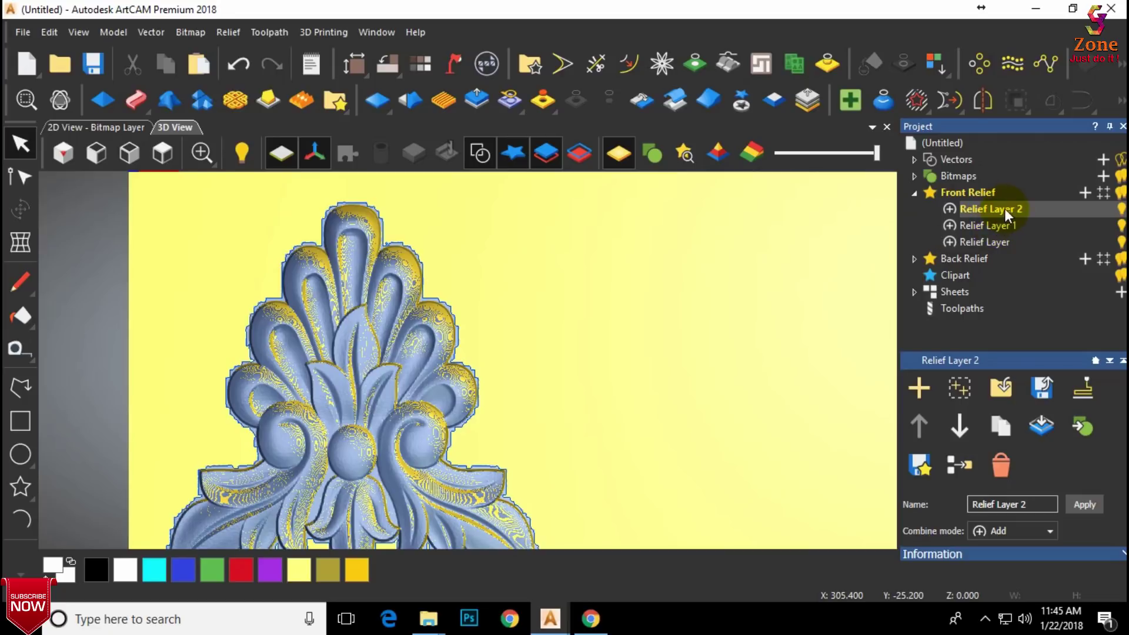
{"action": "left_click", "coordinate": [393, 301]}
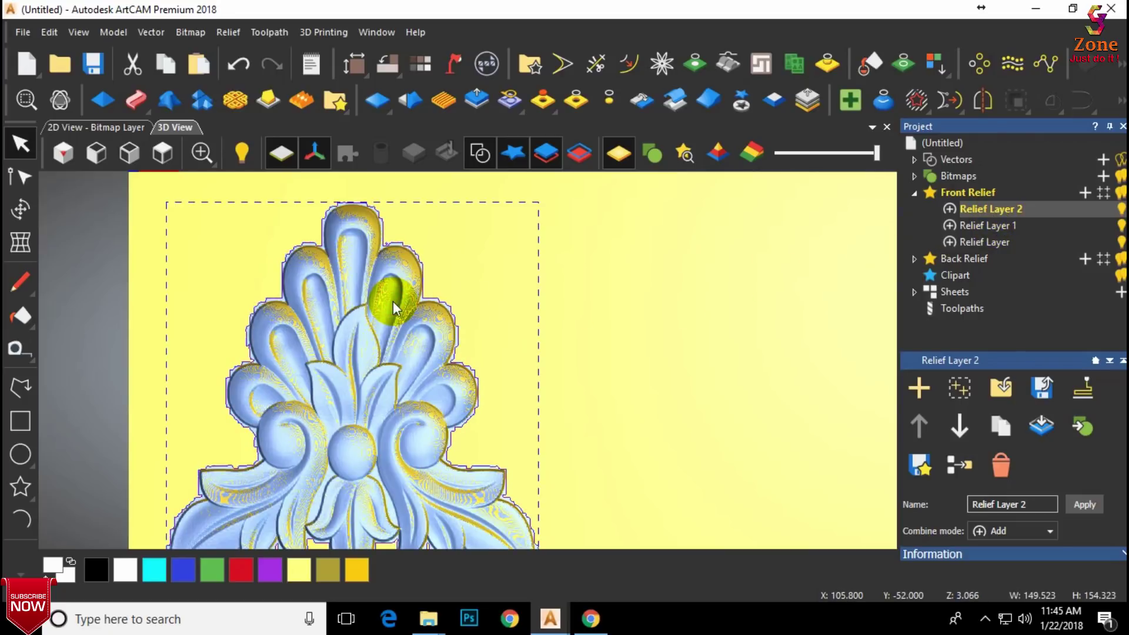
{"action": "scroll", "coordinate": [392, 301], "scroll_direction": "down", "scroll_amount": 2}
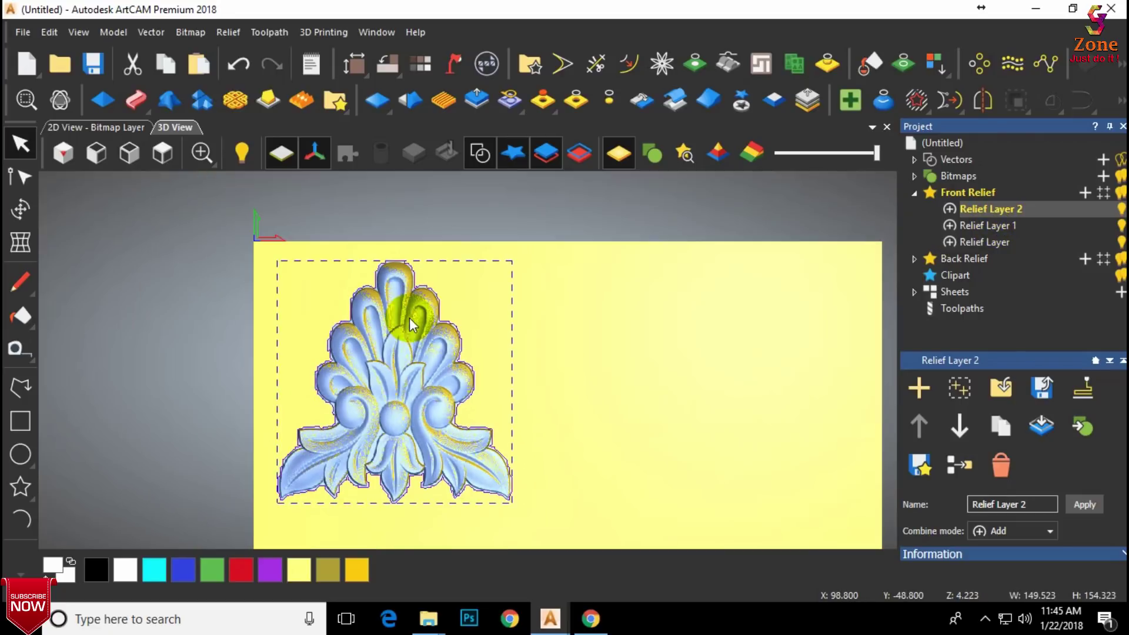
{"action": "left_click", "coordinate": [20, 208]}
{"action": "left_click_drag", "start_coordinate": [425, 387], "coordinate": [661, 384]}
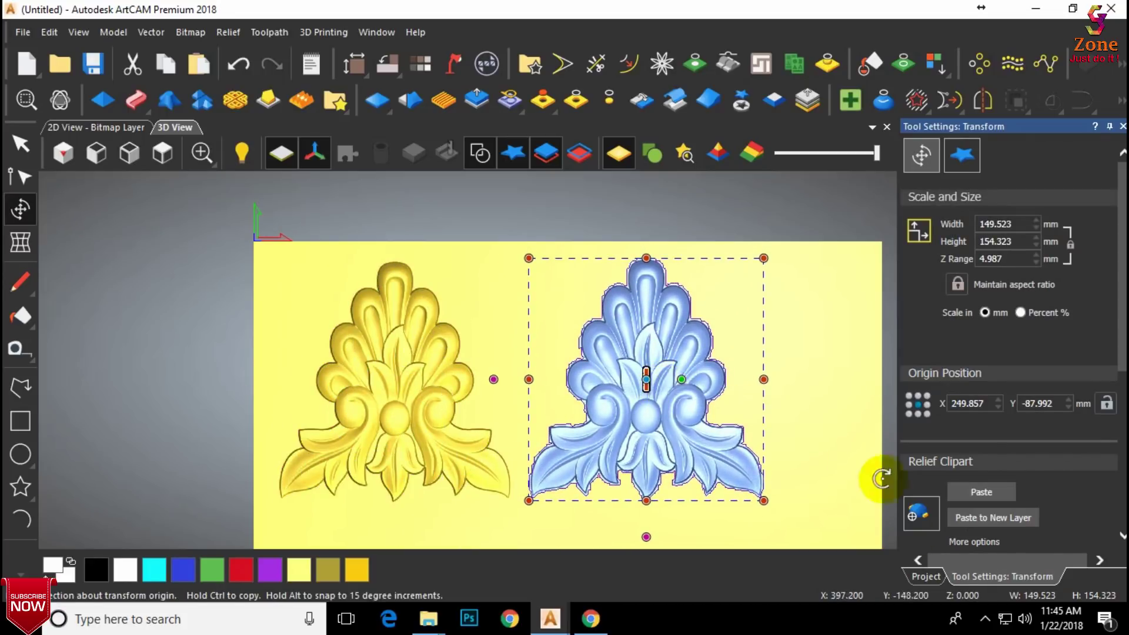
Step: Make Relief Layer 1 active and paste the moved flower clipart onto it
{"action": "left_click", "coordinate": [925, 576]}
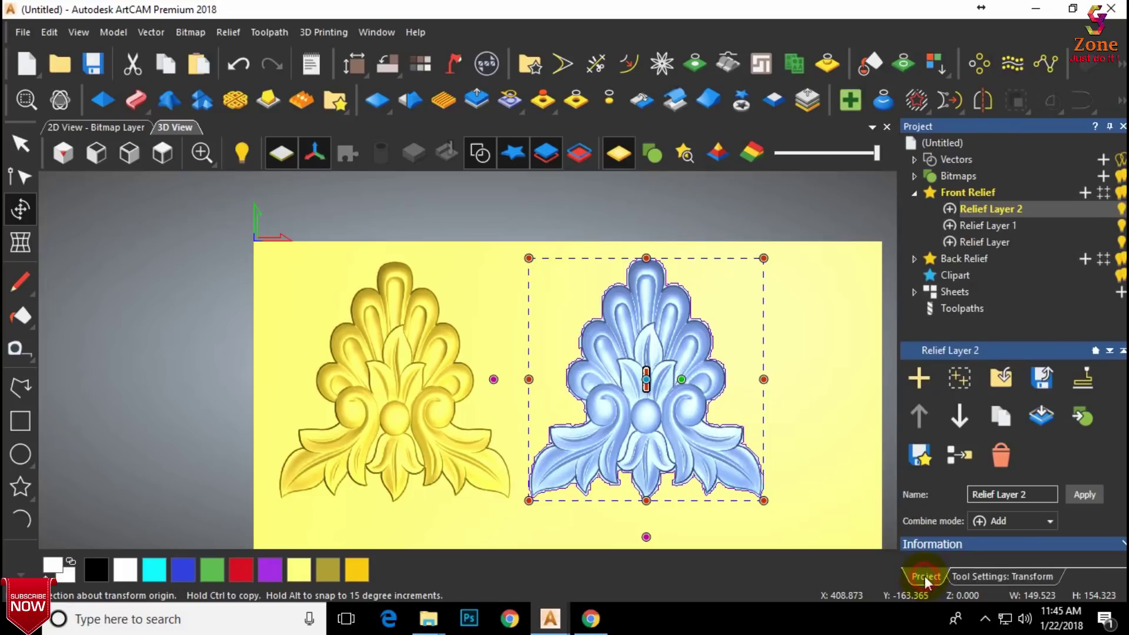
{"action": "left_click", "coordinate": [1007, 226]}
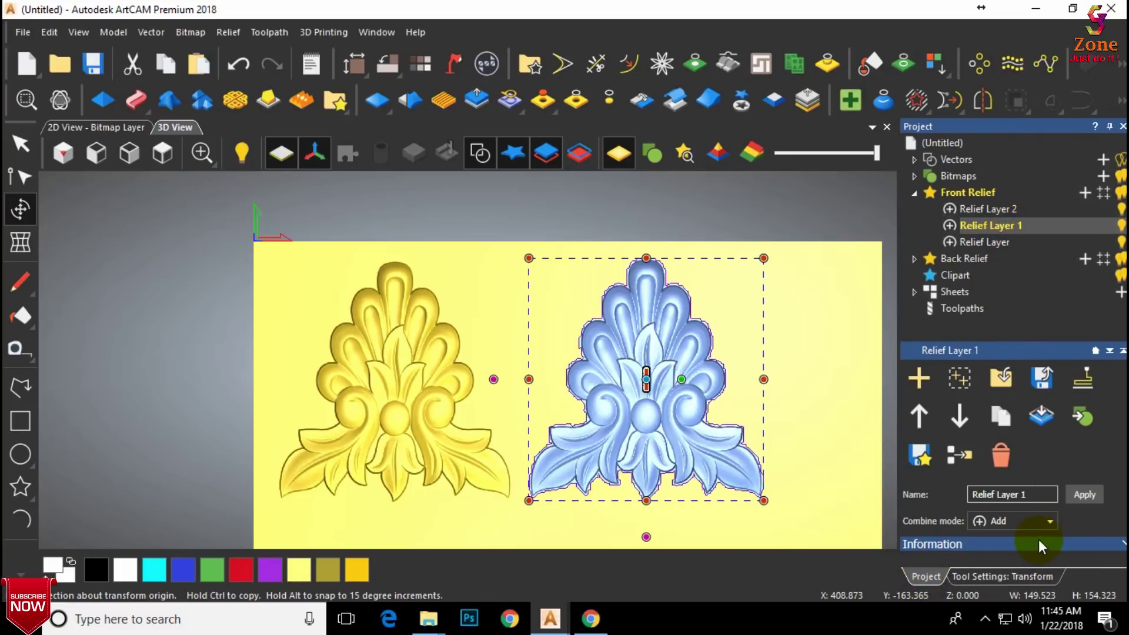
{"action": "left_click", "coordinate": [1021, 579]}
{"action": "left_click", "coordinate": [993, 490]}
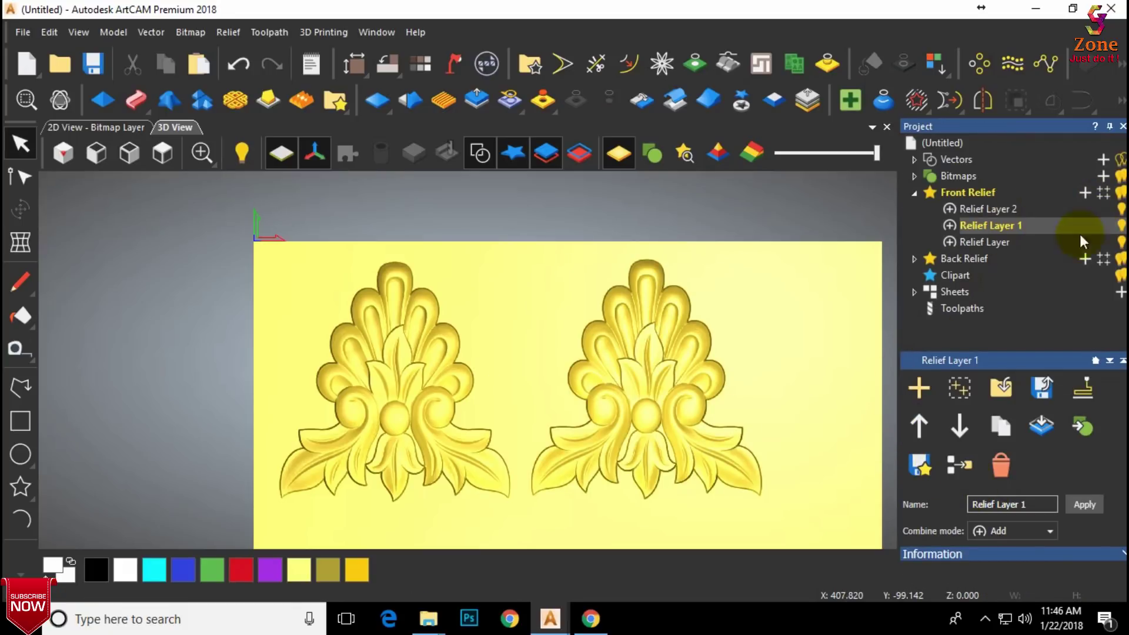
Step: Cut the left flower out of Relief Layer 2 as relief clipart with Relief Cookie Cutter
{"action": "scroll", "coordinate": [517, 415], "scroll_direction": "down", "scroll_amount": 2}
{"action": "scroll", "coordinate": [522, 396], "scroll_direction": "up", "scroll_amount": 2}
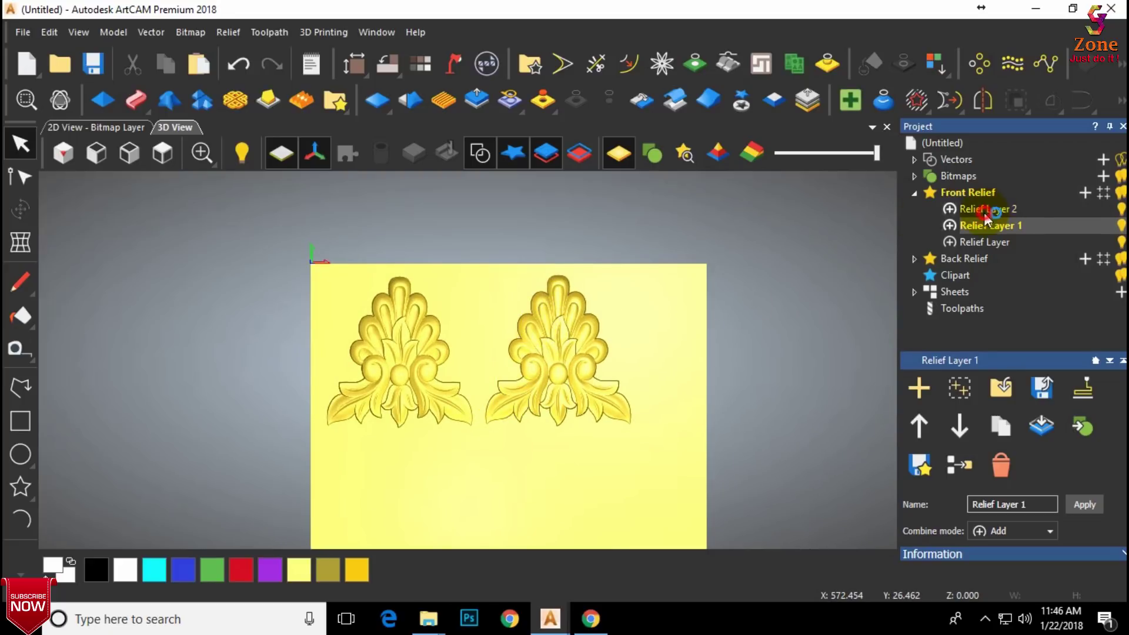
{"action": "left_click", "coordinate": [964, 209]}
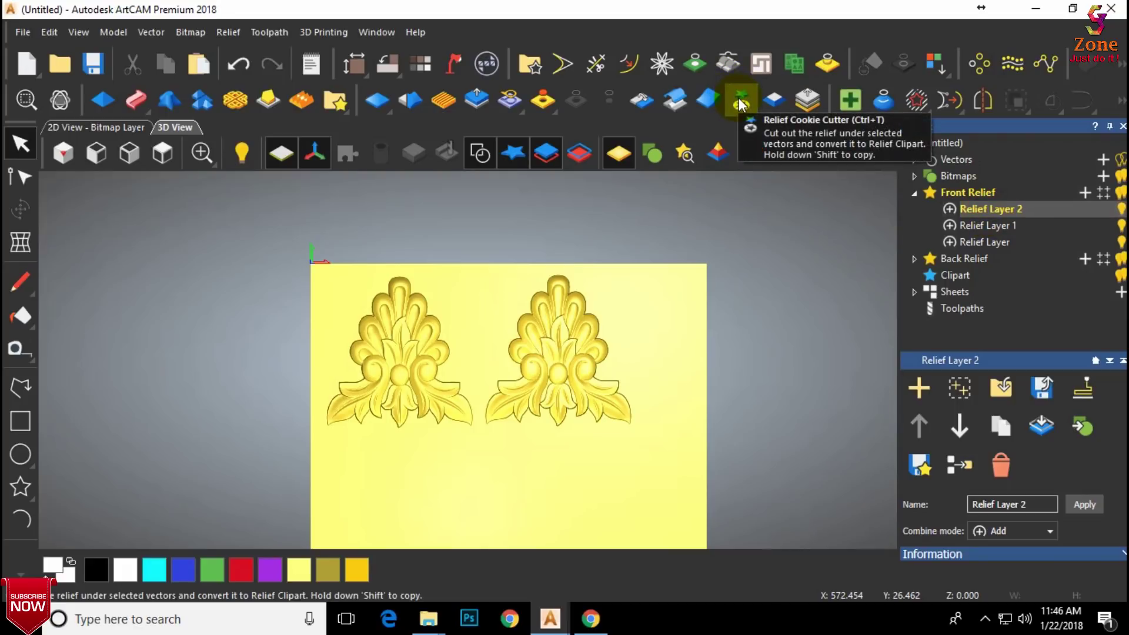
{"action": "left_click", "coordinate": [738, 97]}
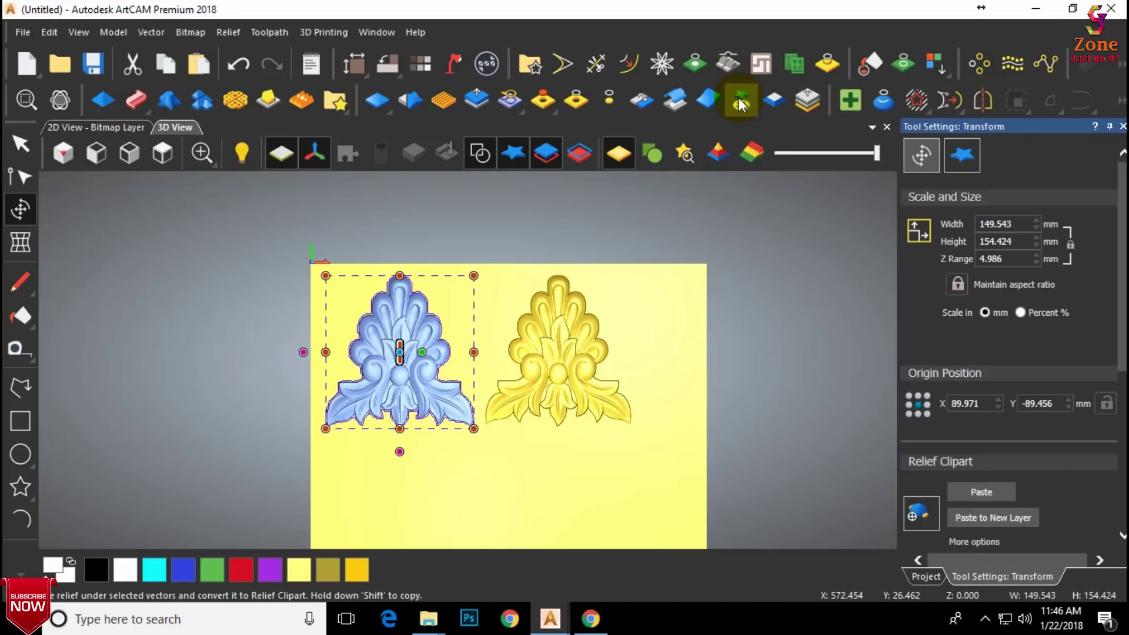
Step: Apply Relief Cookie Cutter to Relief Layer 1 and clear the clipart selection
{"action": "left_click", "coordinate": [926, 576]}
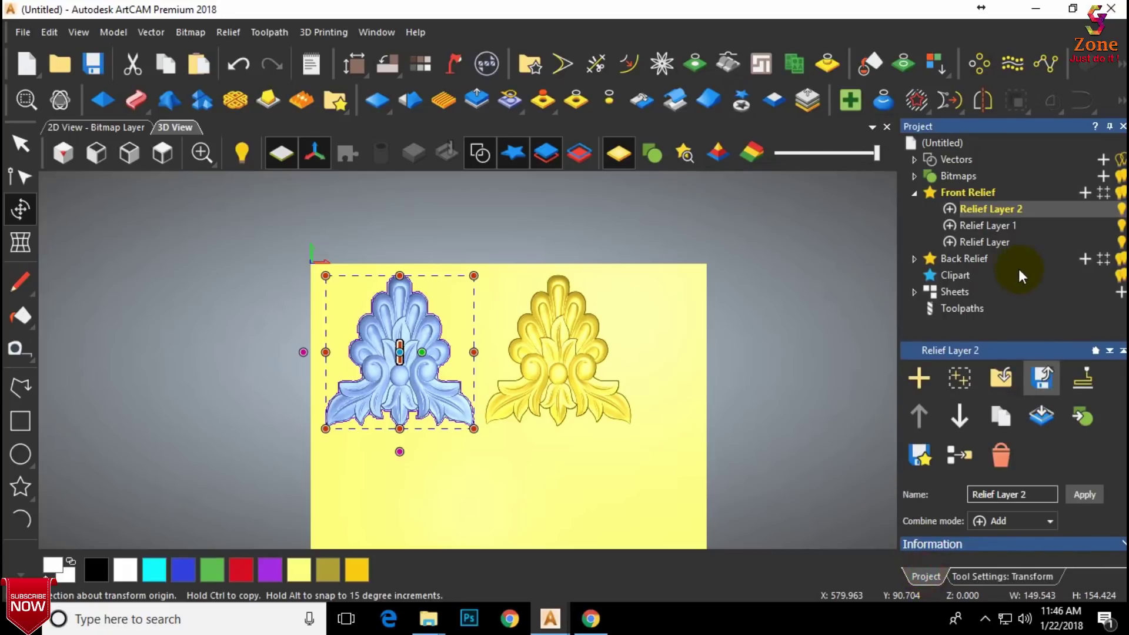
{"action": "left_click", "coordinate": [1001, 227]}
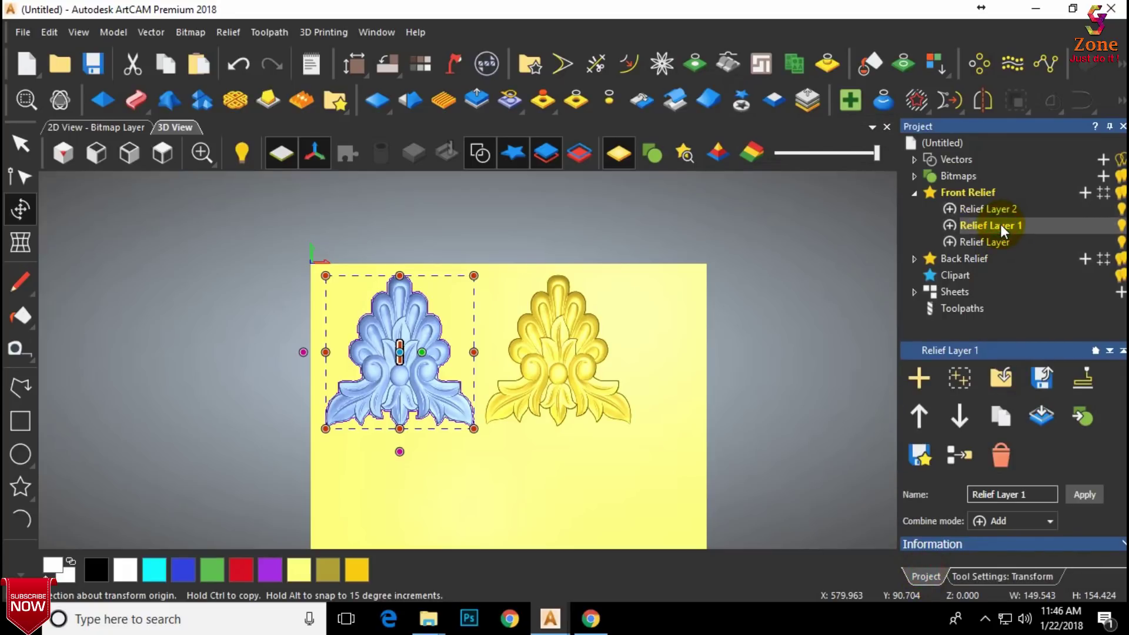
{"action": "left_click", "coordinate": [744, 98]}
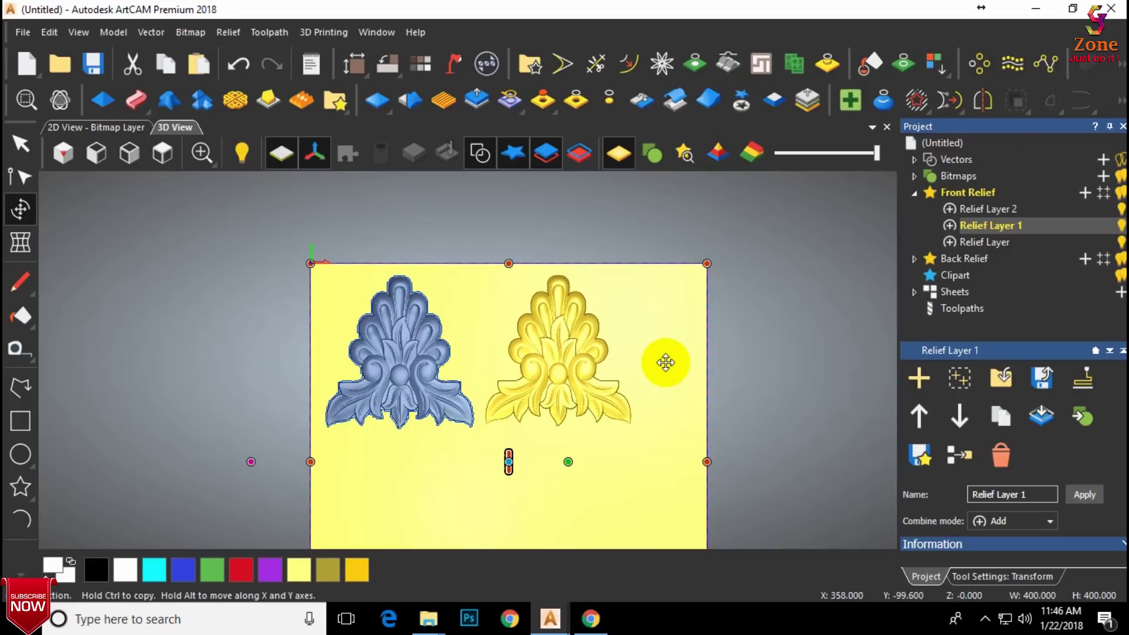
{"action": "key", "text": "Escape"}
{"action": "left_click", "coordinate": [562, 322]}
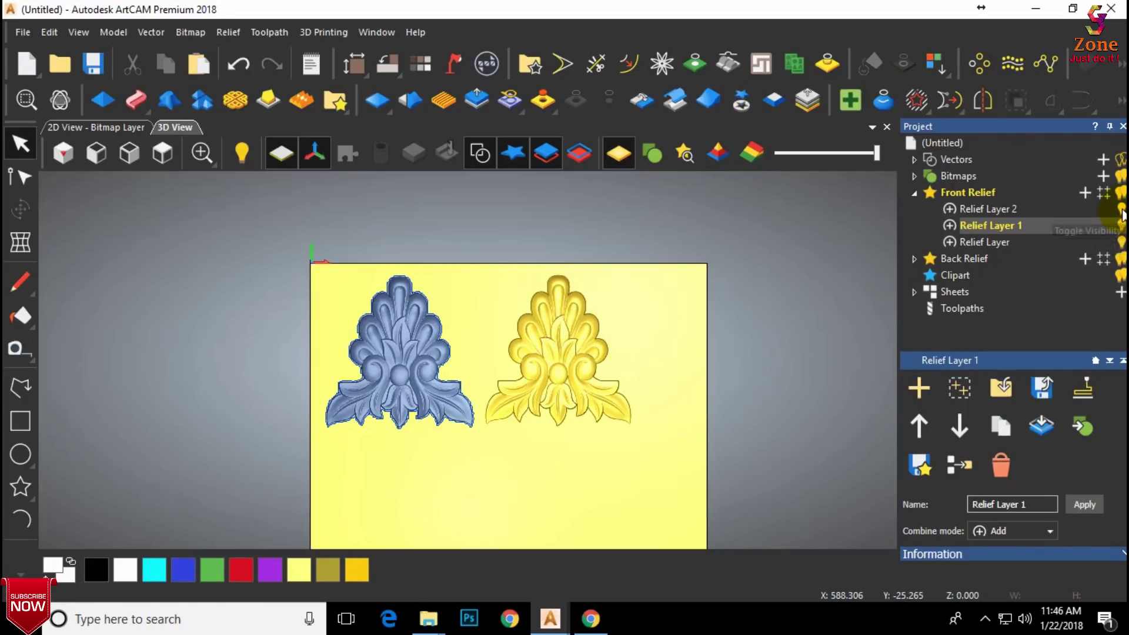
Step: Try to cut the relief on Relief Layer 2 into clipart with Relief Cookie Cutter
{"action": "left_click", "coordinate": [1020, 210]}
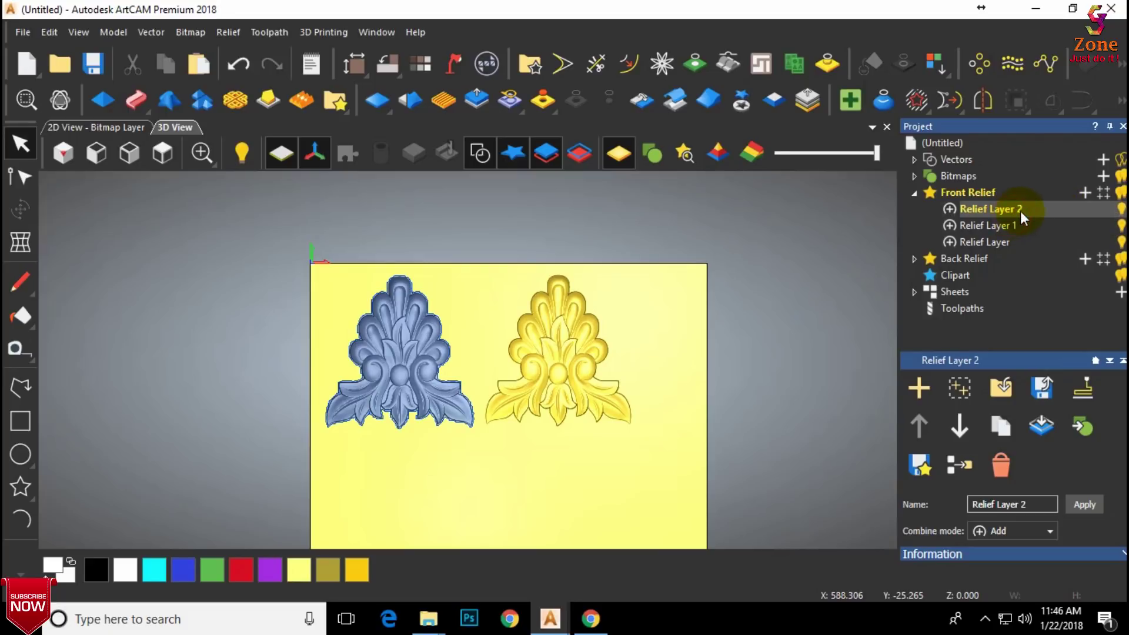
{"action": "left_click", "coordinate": [741, 100]}
{"action": "left_click", "coordinate": [653, 316]}
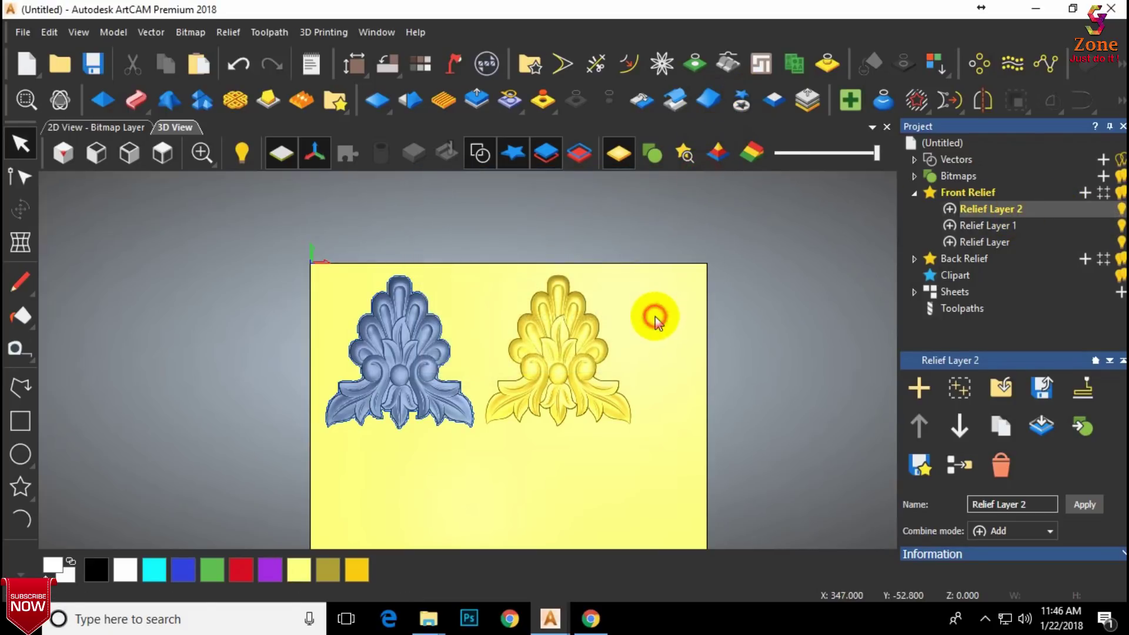
Step: Toggle Relief Layer 1's visibility off and on, and cut its right flower out as relief clipart with Relief Cookie Cutter
{"action": "left_click", "coordinate": [982, 226]}
{"action": "left_click", "coordinate": [1121, 225]}
{"action": "left_click", "coordinate": [1121, 225]}
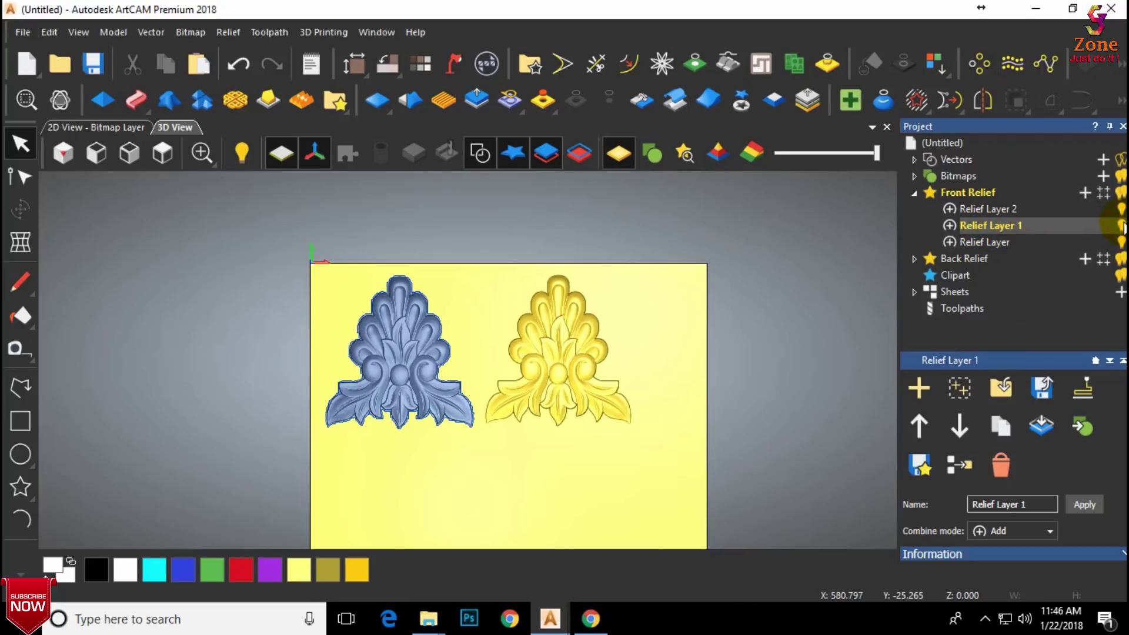
{"action": "left_click", "coordinate": [742, 101]}
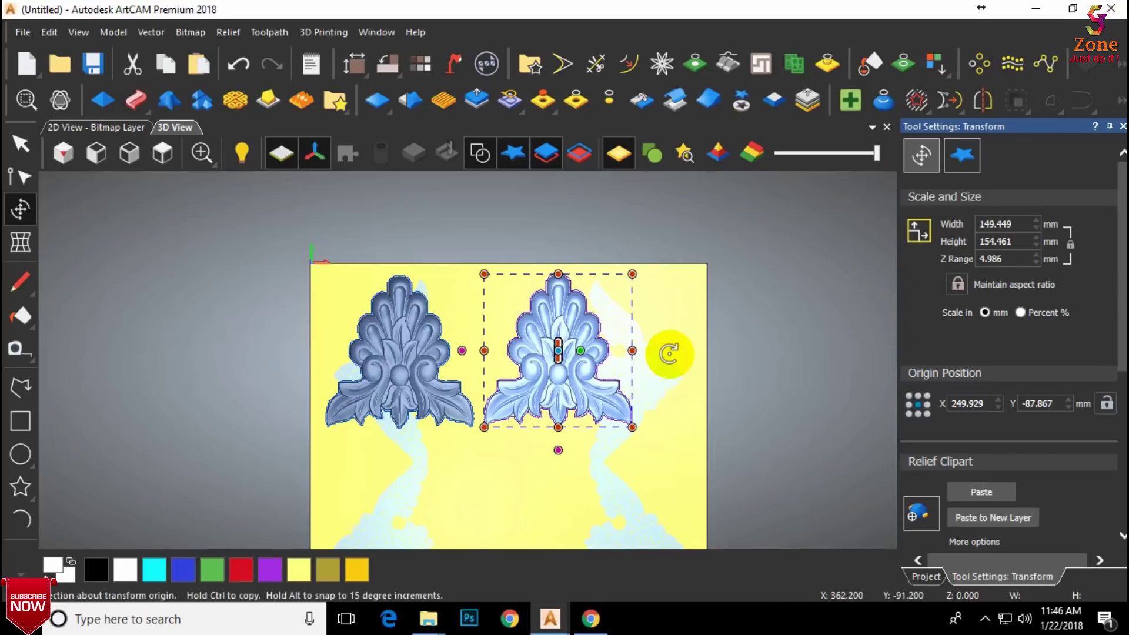
{"action": "left_click", "coordinate": [1010, 485]}
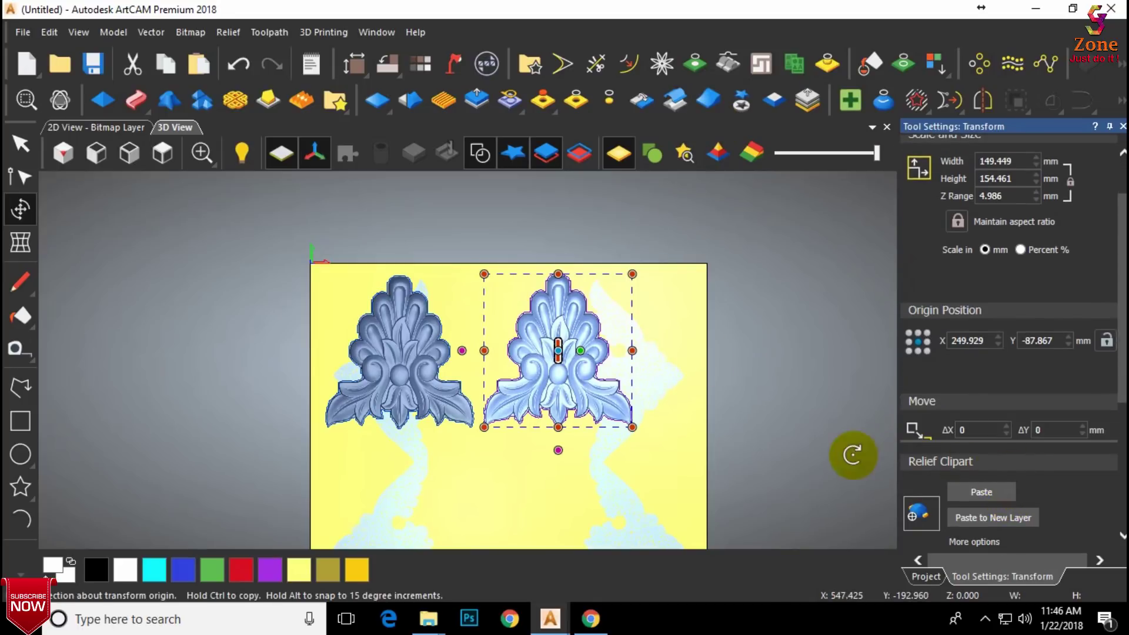
Step: Select both flower cliparts and copy them below the originals, with the copies' origin at about X 191, Y -278 mm
{"action": "left_click", "coordinate": [411, 359], "text": "shift"}
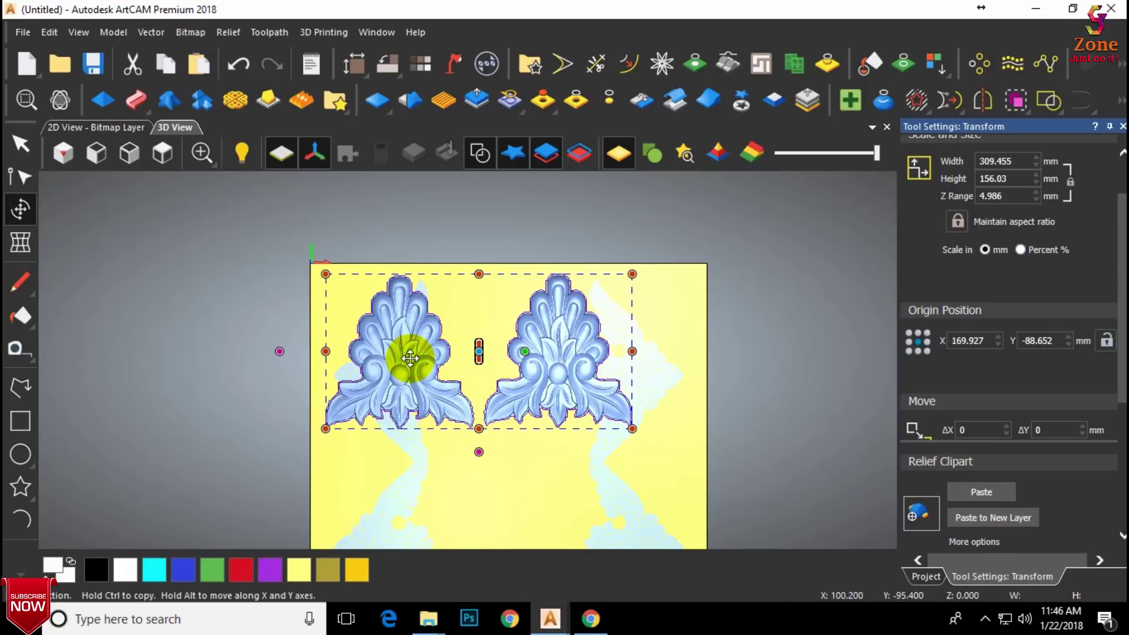
{"action": "key", "text": "Escape"}
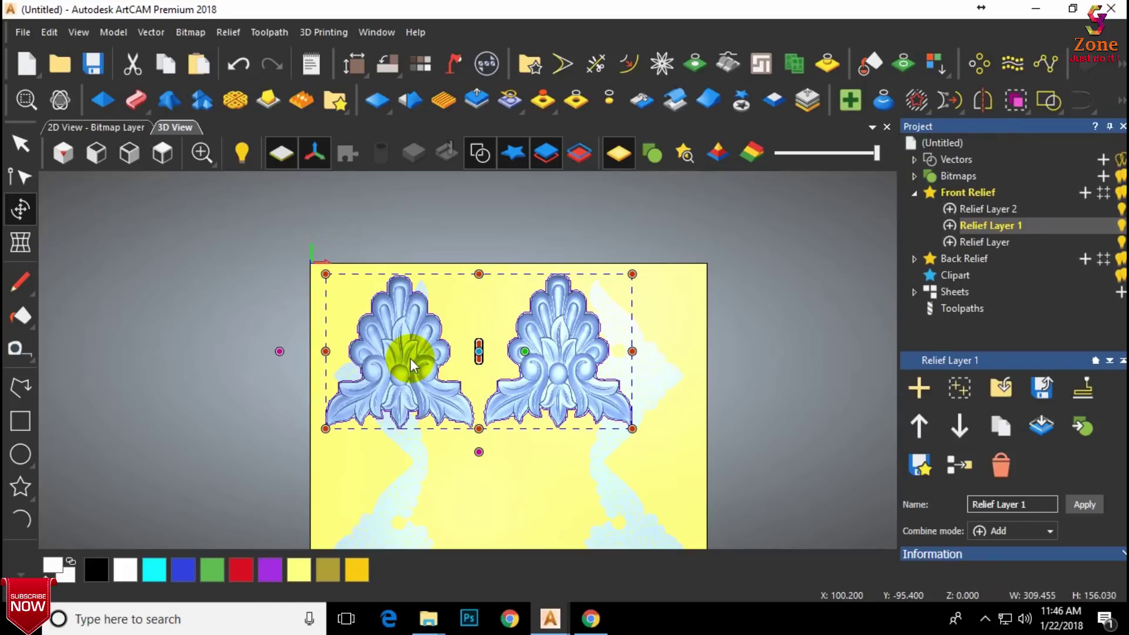
{"action": "scroll", "coordinate": [479, 368], "scroll_direction": "down", "scroll_amount": 2}
{"action": "left_click", "coordinate": [20, 208]}
{"action": "left_click_drag", "start_coordinate": [435, 375], "coordinate": [442, 492], "text": "ctrl"}
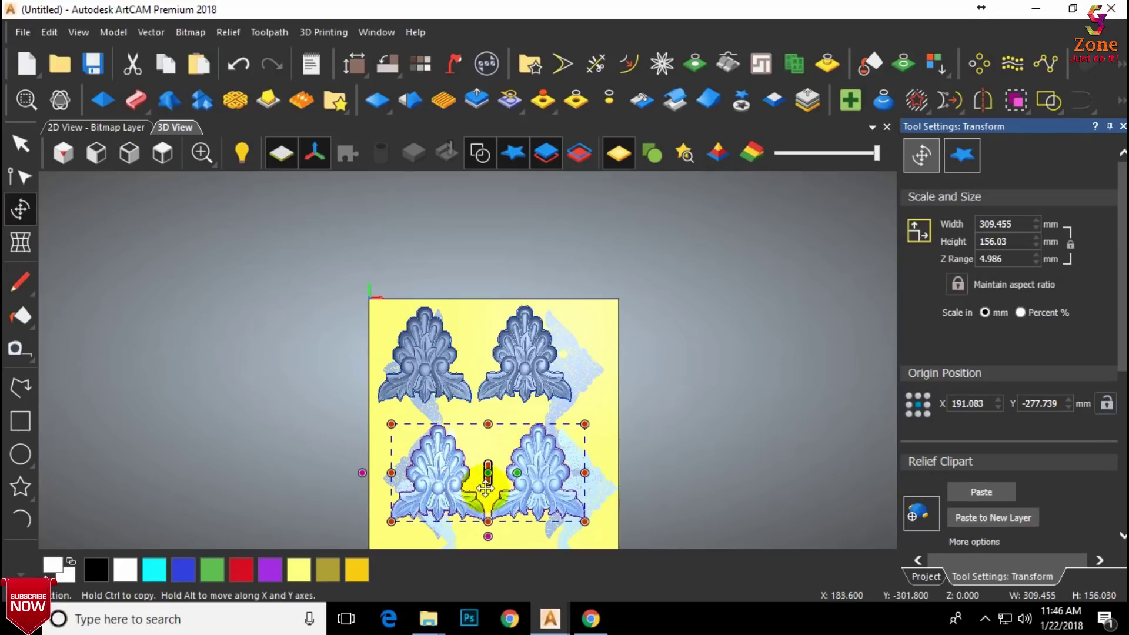
Step: Make the base layer named Relief Layer active and paste the copied pair of flower cliparts onto it
{"action": "left_click", "coordinate": [926, 576]}
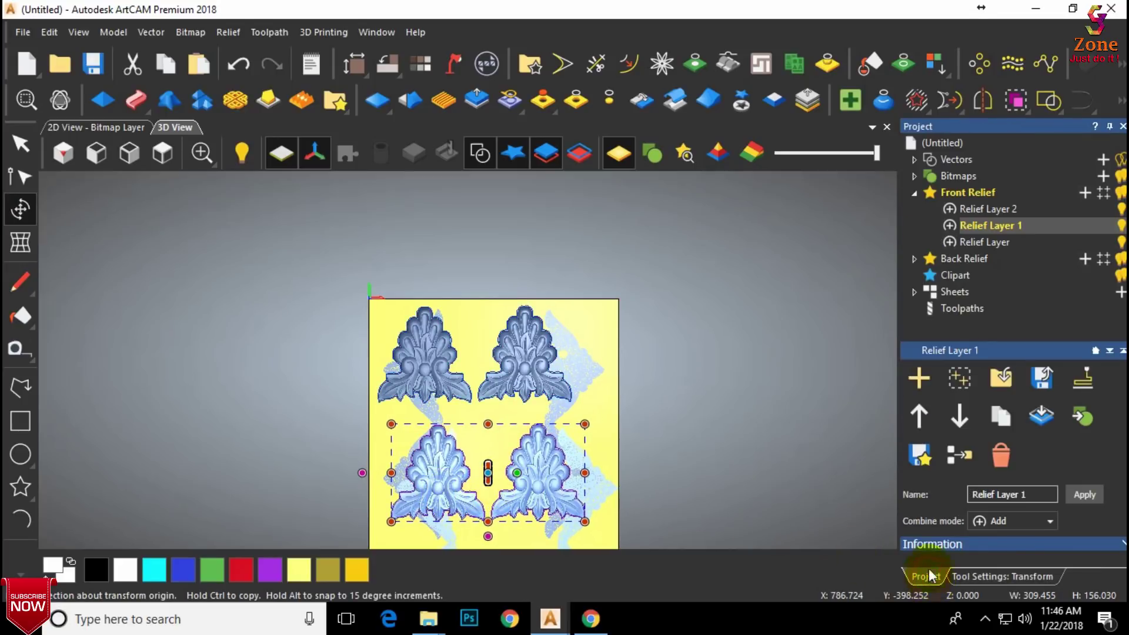
{"action": "left_click", "coordinate": [992, 242]}
{"action": "left_click", "coordinate": [998, 576]}
{"action": "left_click", "coordinate": [1002, 493]}
{"action": "scroll", "coordinate": [491, 450], "scroll_direction": "up", "scroll_amount": 2}
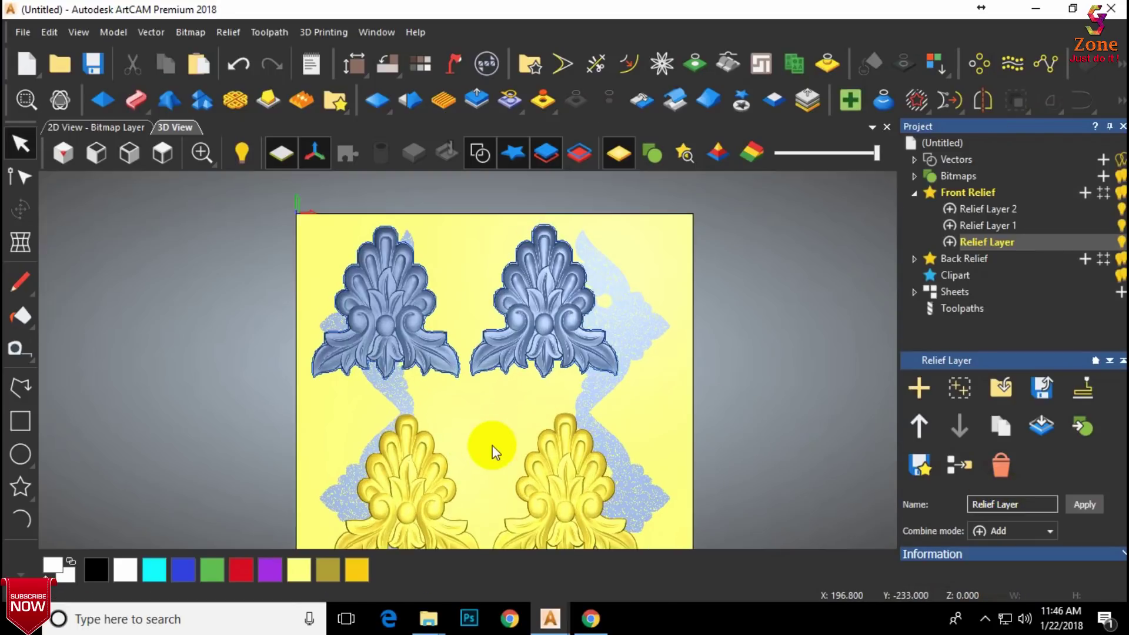
Step: Select the upper right flower clipart and paste it onto Relief Layer 1
{"action": "left_click", "coordinate": [532, 305]}
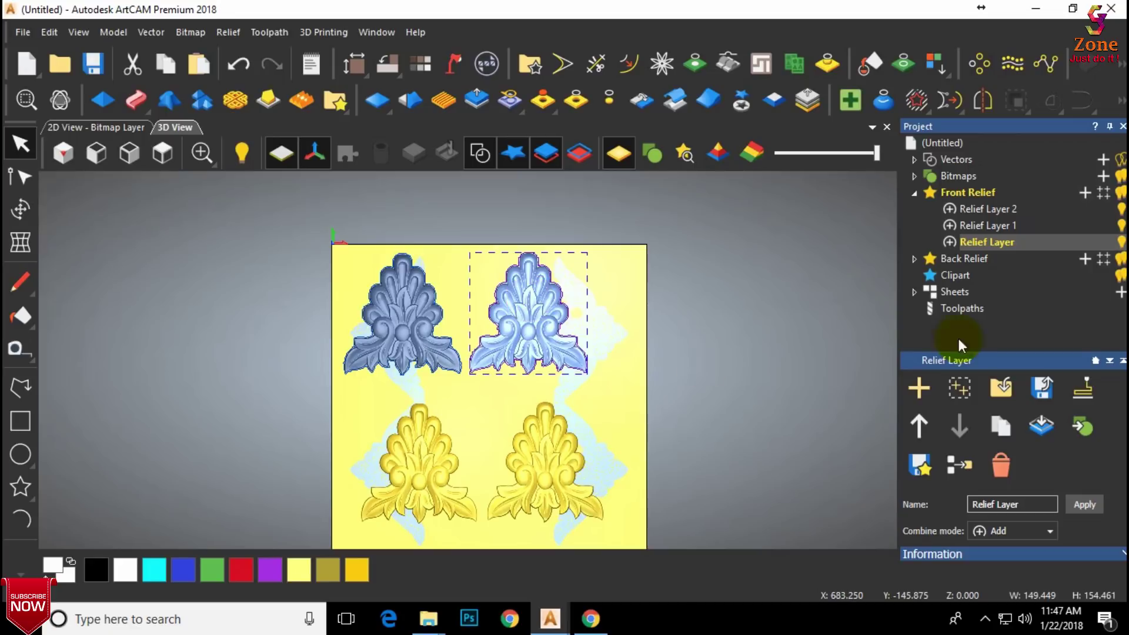
{"action": "left_click", "coordinate": [991, 226]}
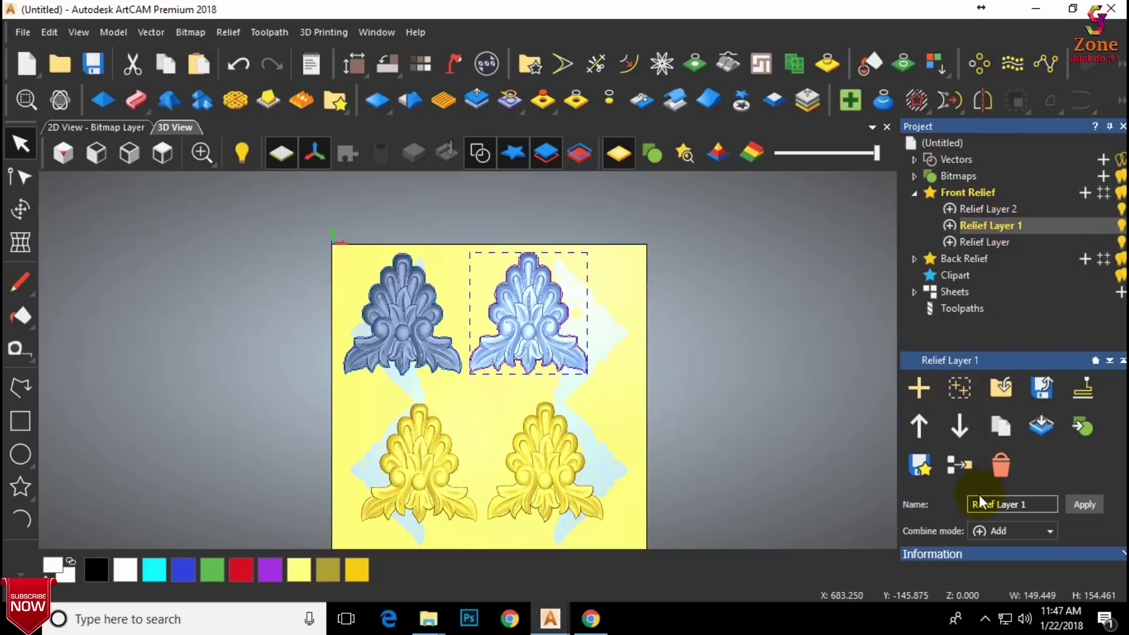
{"action": "left_click", "coordinate": [20, 209]}
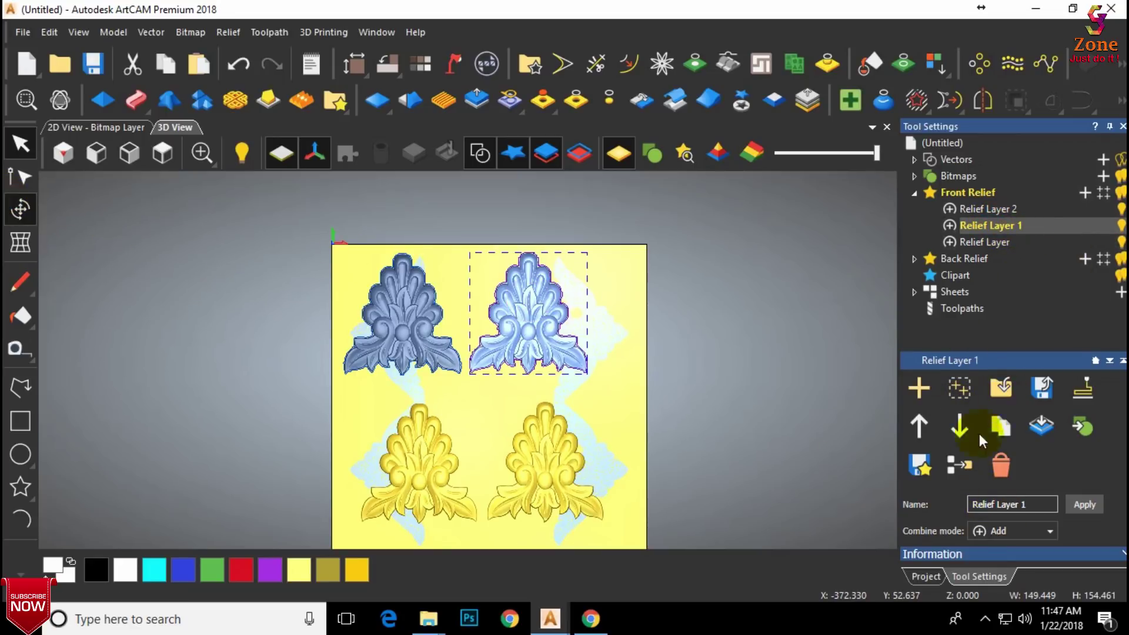
{"action": "left_click", "coordinate": [995, 491]}
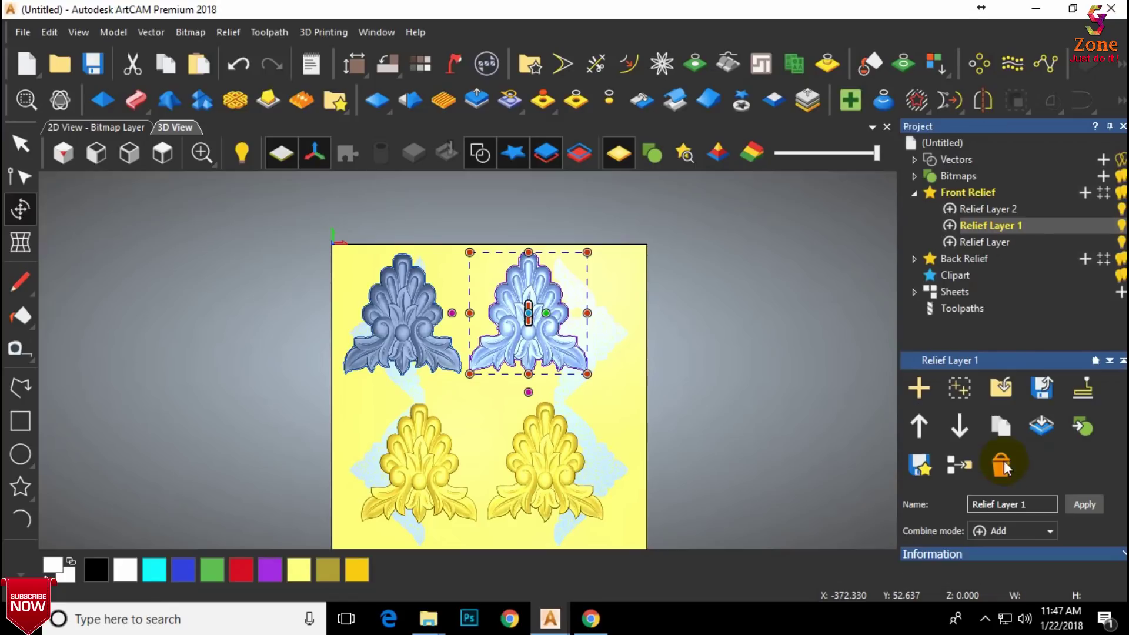
Step: Select the upper left flower clipart and paste it onto Relief Layer 2
{"action": "left_click", "coordinate": [376, 318]}
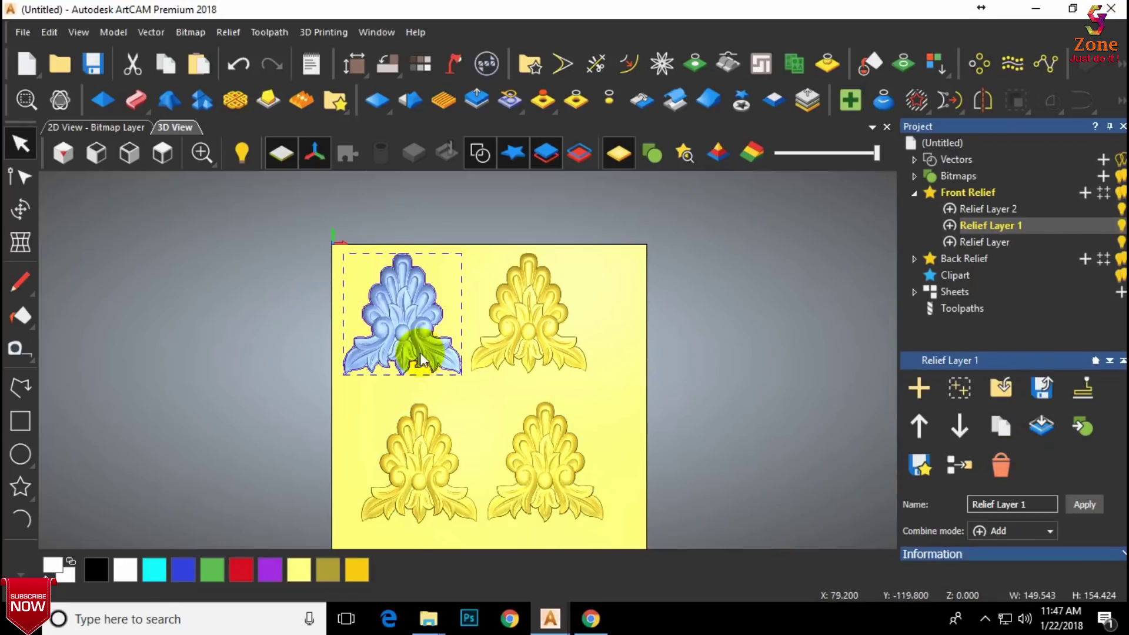
{"action": "left_click", "coordinate": [1023, 207]}
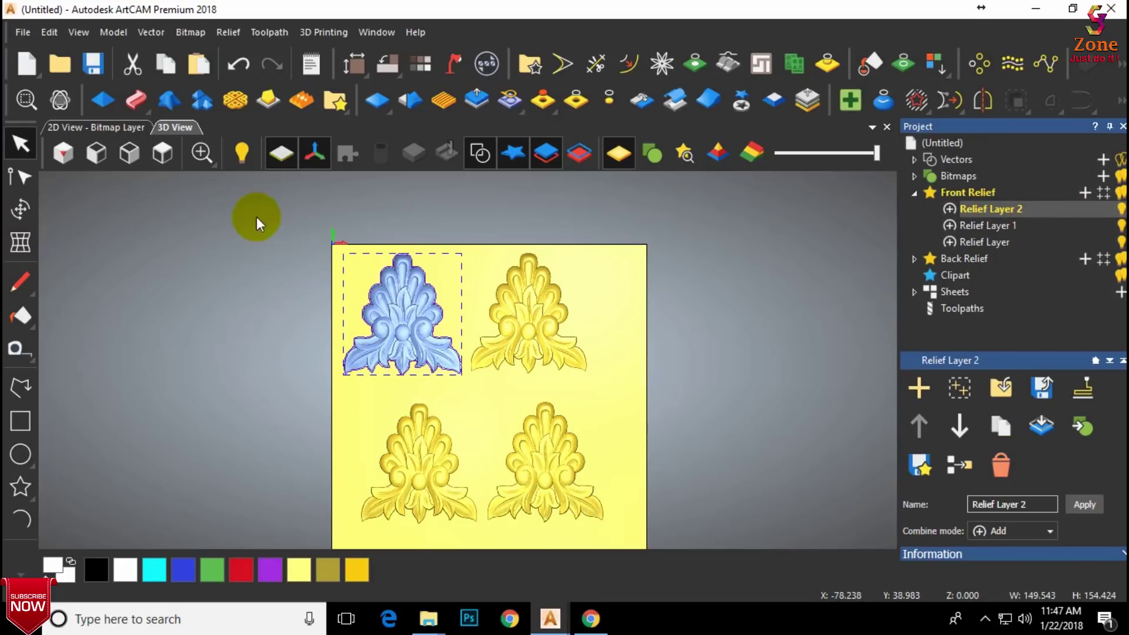
{"action": "left_click", "coordinate": [20, 208]}
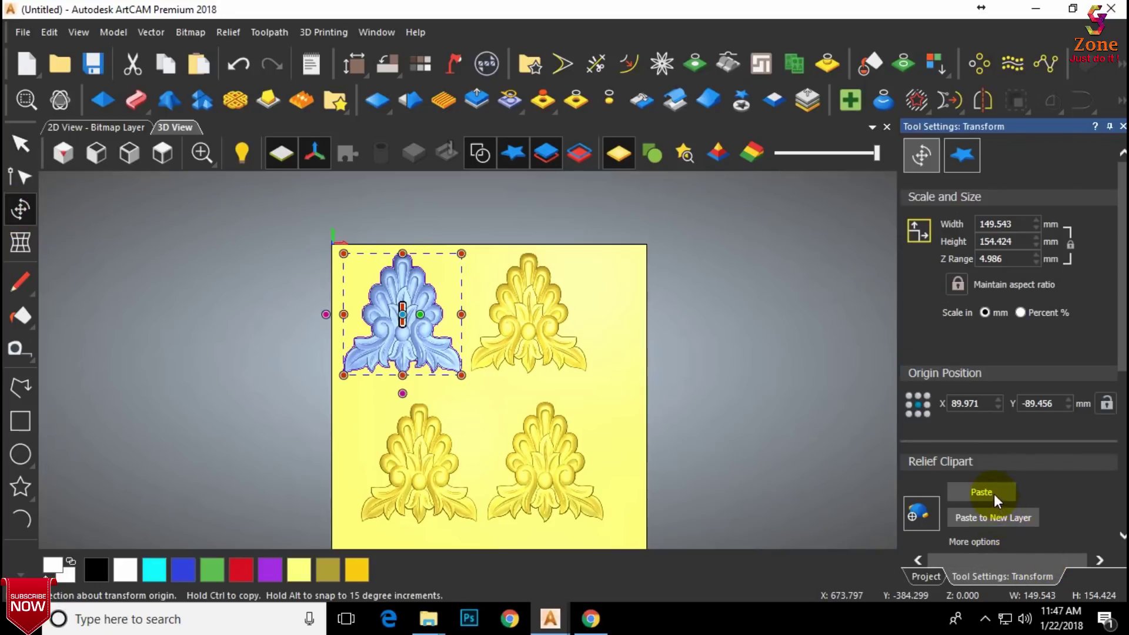
{"action": "left_click", "coordinate": [980, 491]}
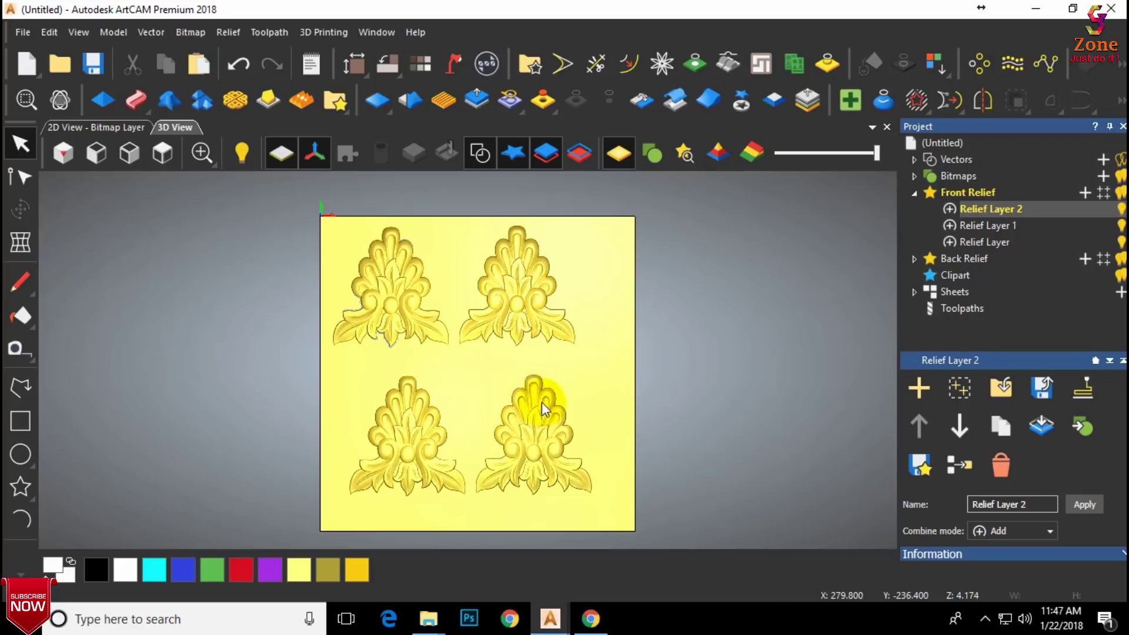
Step: Toggle the visibility of Relief Layer, Relief Layer 1 and Relief Layer 2 off and on individually, and inspect the pasted flowers up close
{"action": "left_click", "coordinate": [1121, 241]}
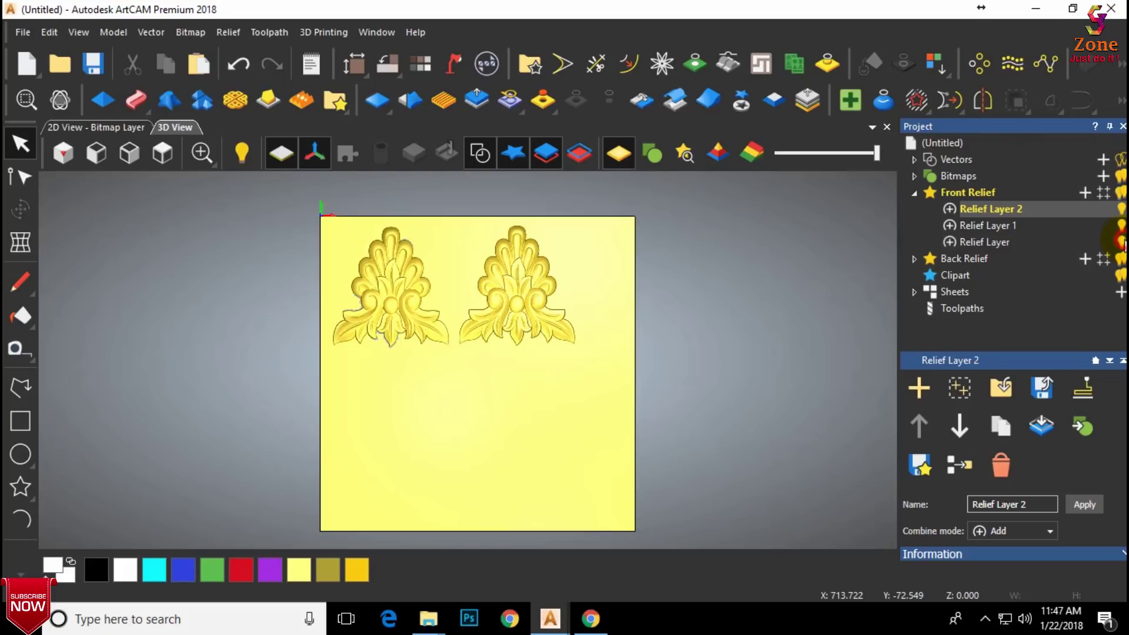
{"action": "left_click", "coordinate": [1121, 241]}
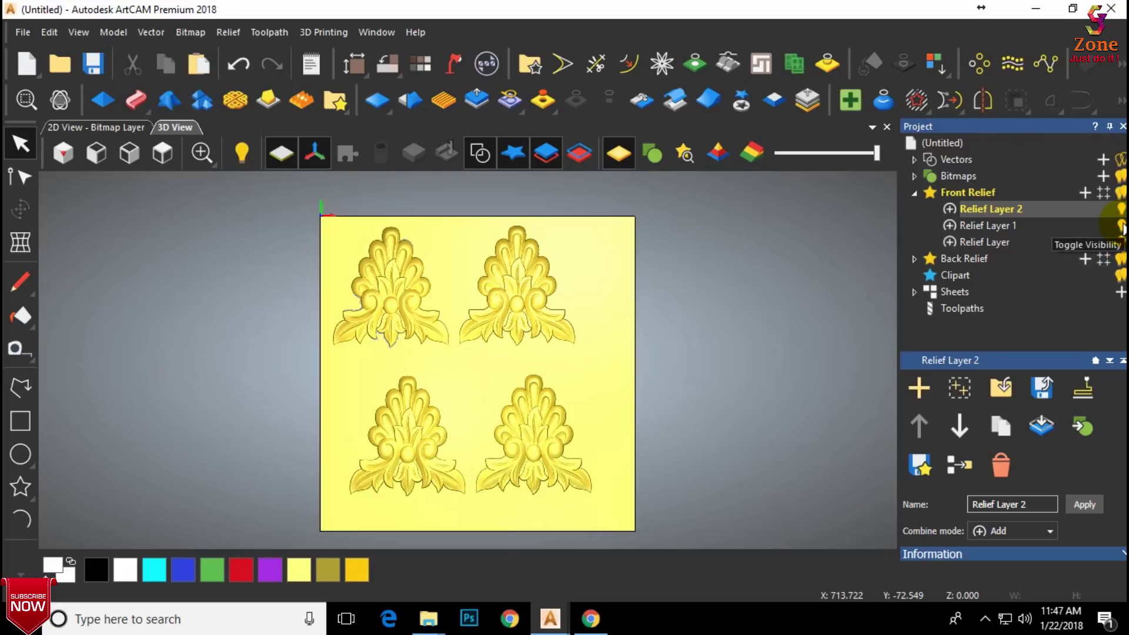
{"action": "left_click", "coordinate": [1121, 225]}
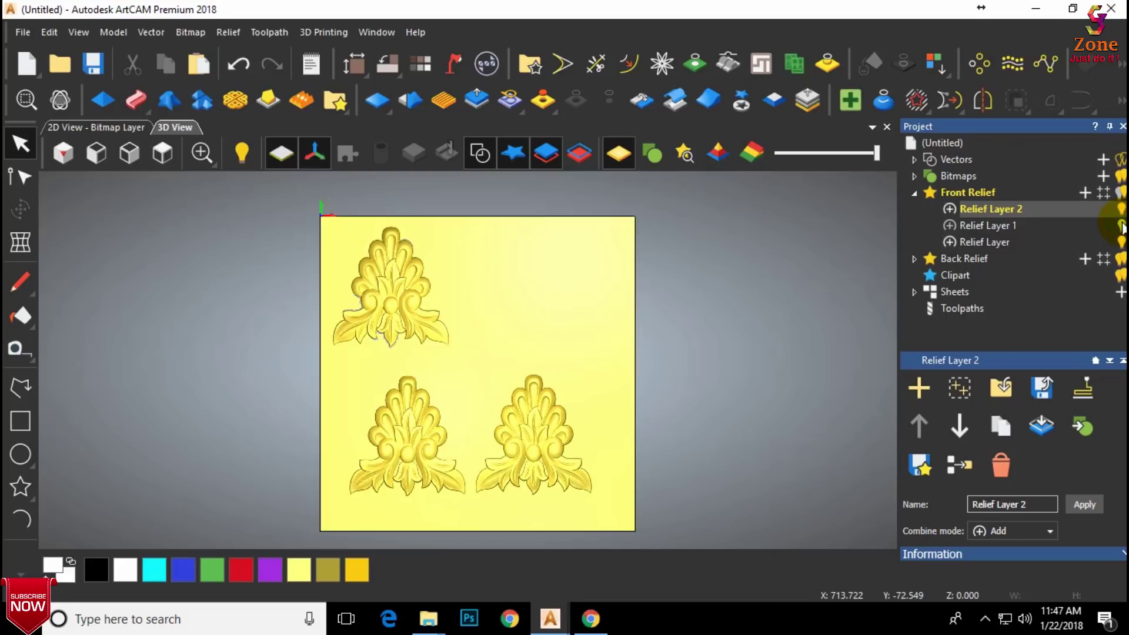
{"action": "left_click", "coordinate": [1121, 226]}
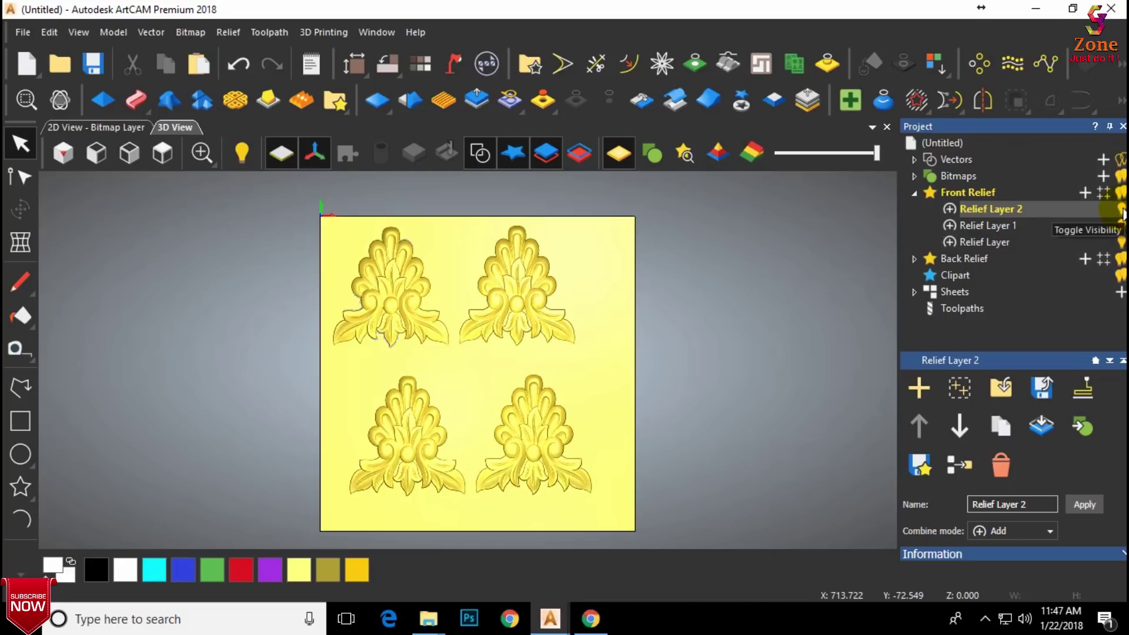
{"action": "left_click", "coordinate": [1122, 211]}
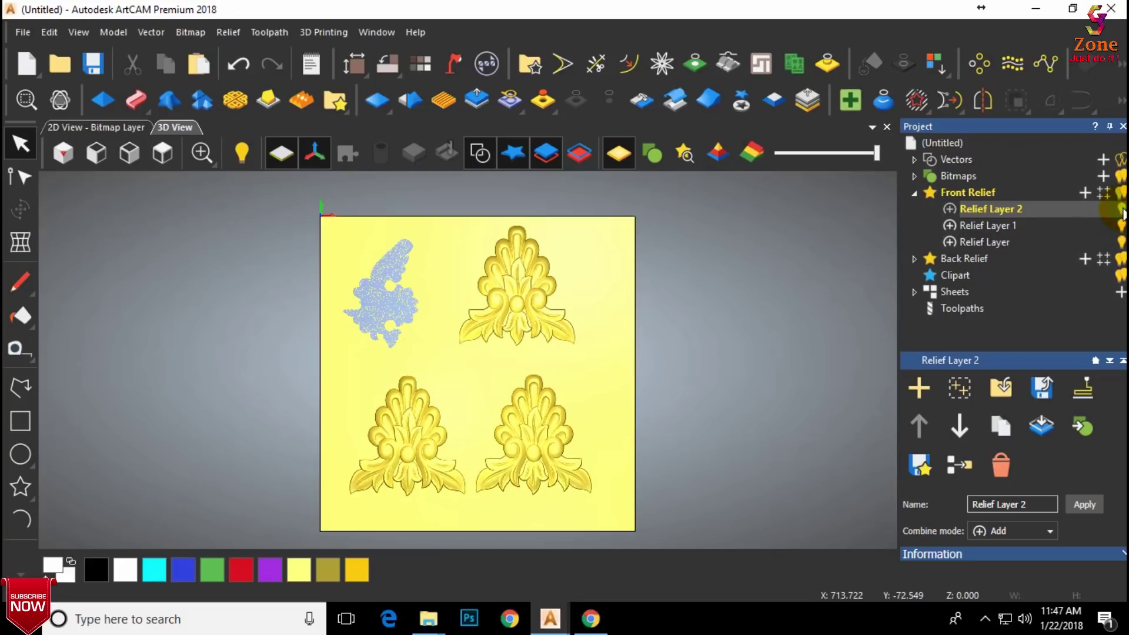
{"action": "left_click", "coordinate": [1121, 211]}
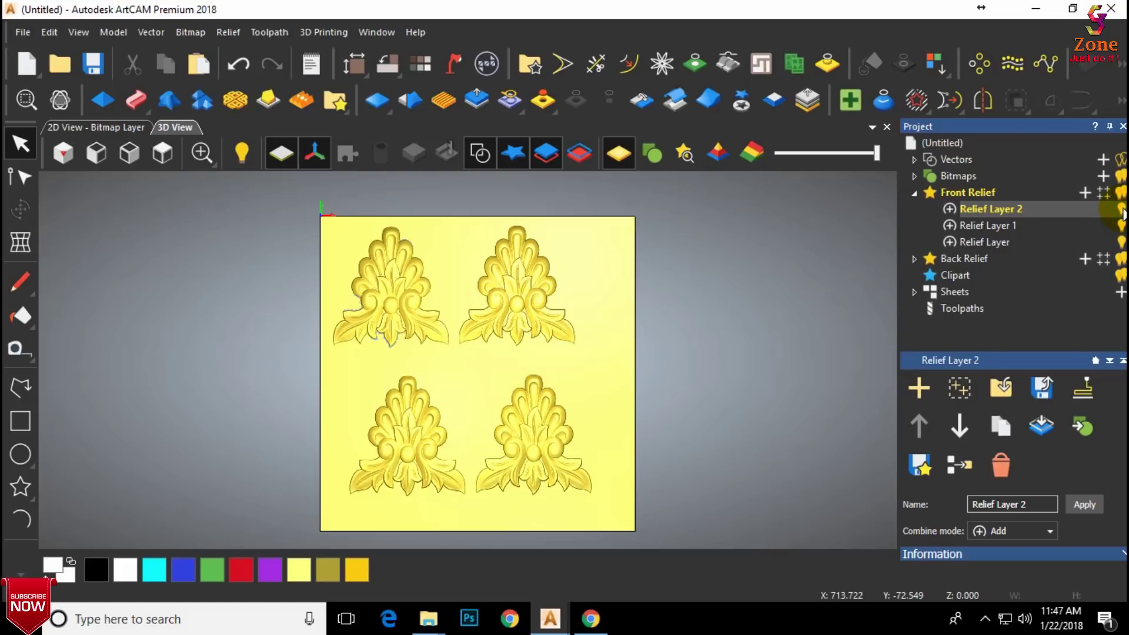
{"action": "scroll", "coordinate": [361, 299], "scroll_direction": "up", "scroll_amount": 3}
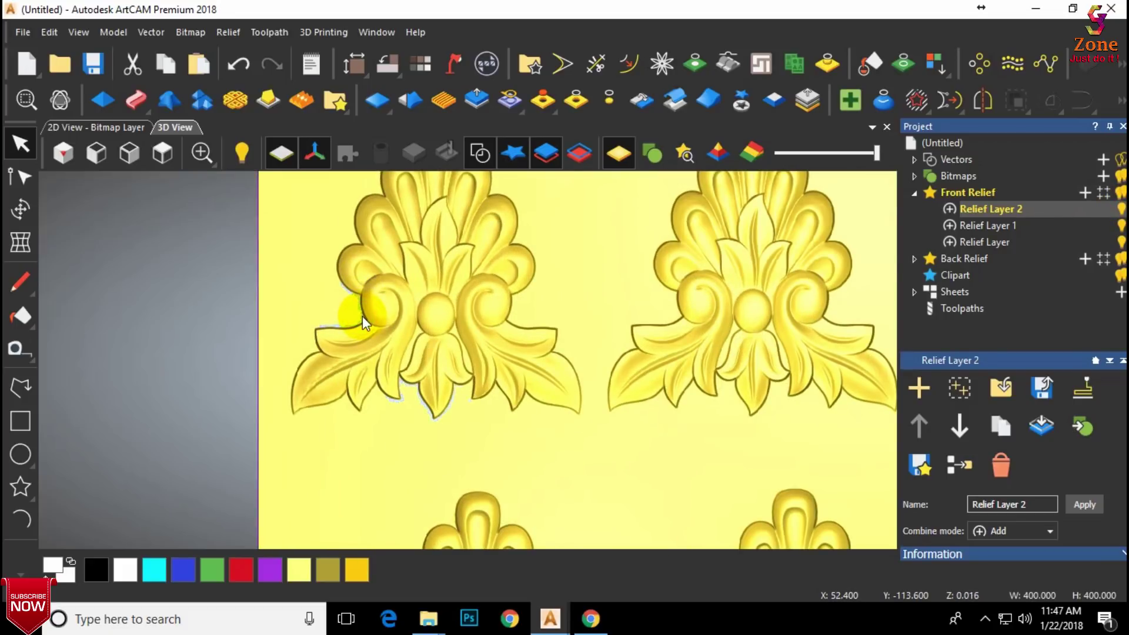
{"action": "scroll", "coordinate": [650, 418], "scroll_direction": "down", "scroll_amount": 4}
{"action": "scroll", "coordinate": [542, 464], "scroll_direction": "up", "scroll_amount": 2}
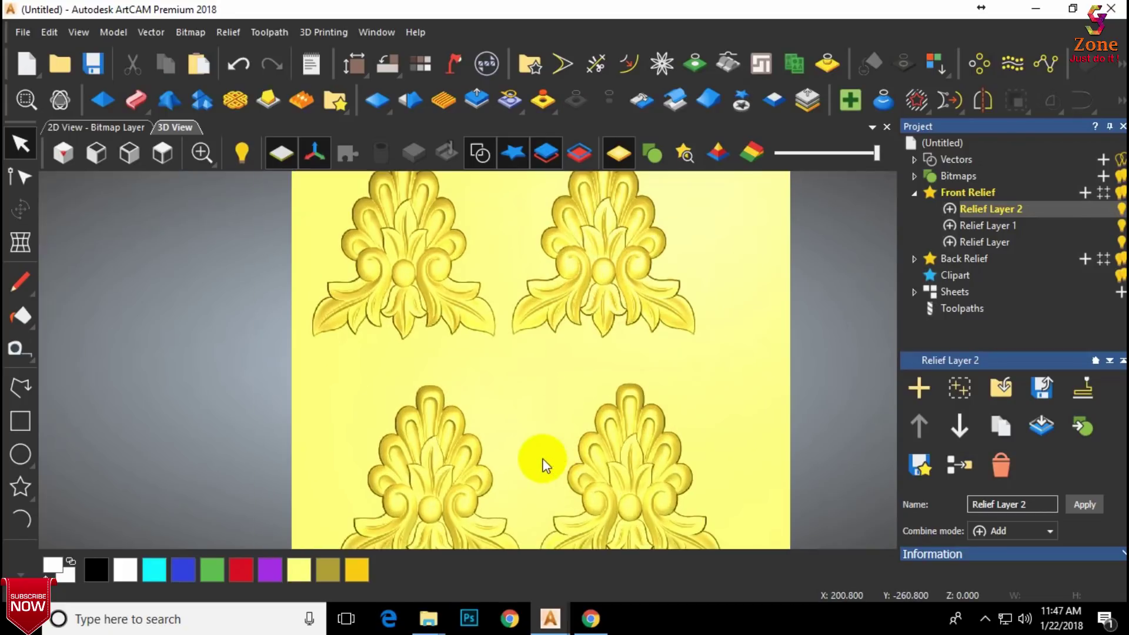
{"action": "scroll", "coordinate": [564, 441], "scroll_direction": "down", "scroll_amount": 1}
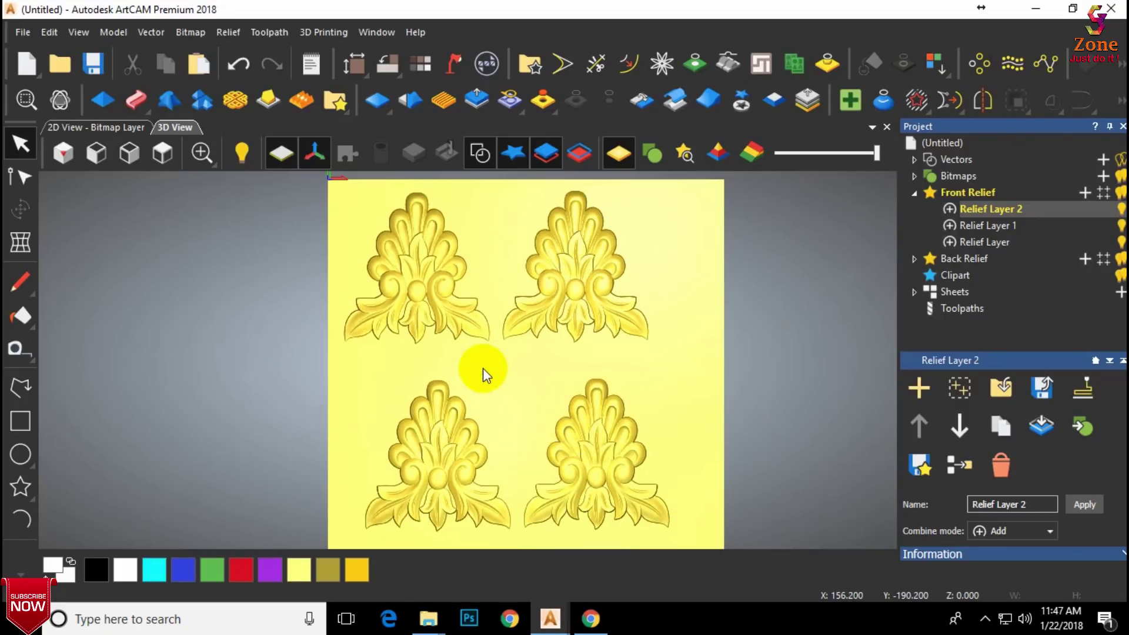